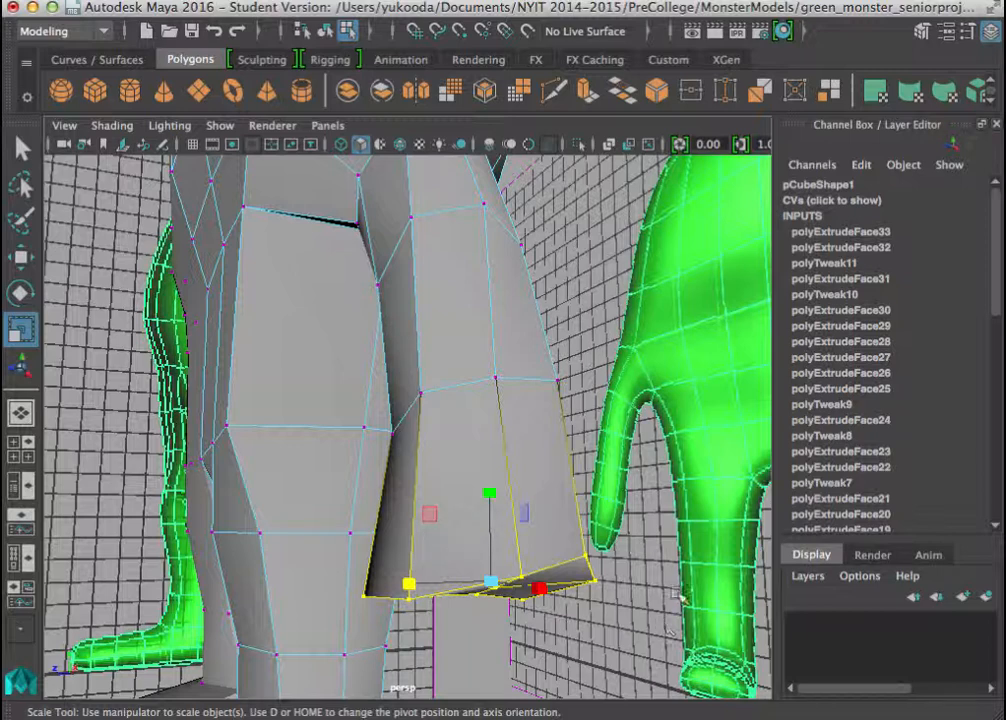
Scale the selected vertices at the arm's end and move its lower corner vertices to reshape the tip for the hand.
{"action": "left_click_drag", "start_coordinate": [408, 502], "coordinate": [510, 500], "text": "alt"}
{"action": "key", "text": "w"}
{"action": "left_click_drag", "start_coordinate": [528, 546], "coordinate": [321, 508], "text": "alt"}
{"action": "left_click_drag", "start_coordinate": [311, 433], "coordinate": [393, 465]}
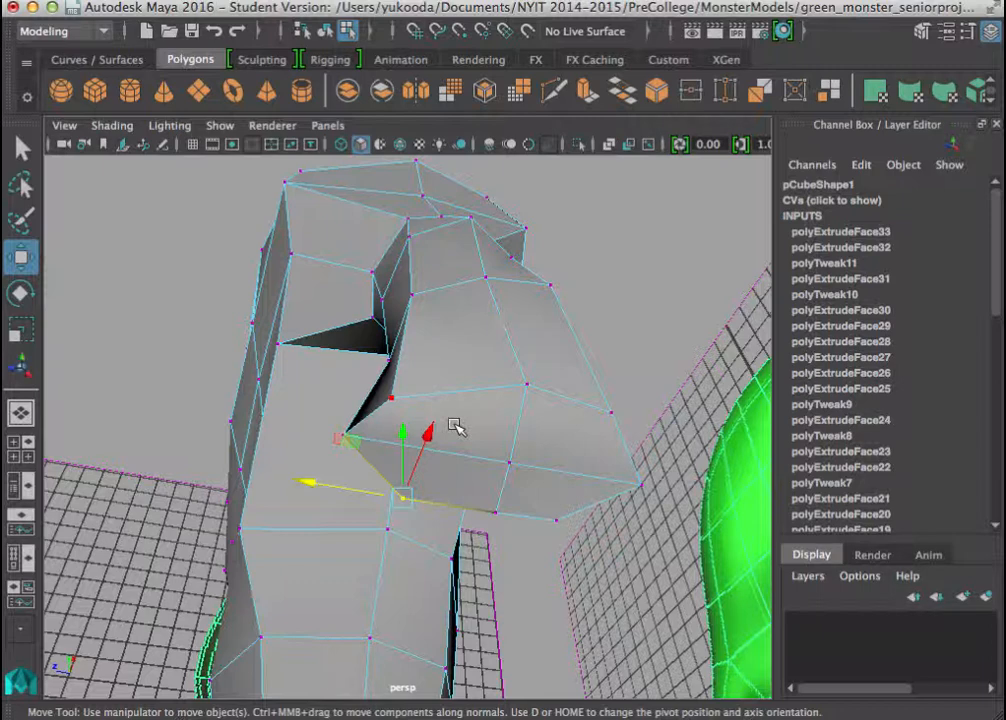
{"action": "left_click_drag", "start_coordinate": [537, 307], "coordinate": [449, 406], "text": "alt"}
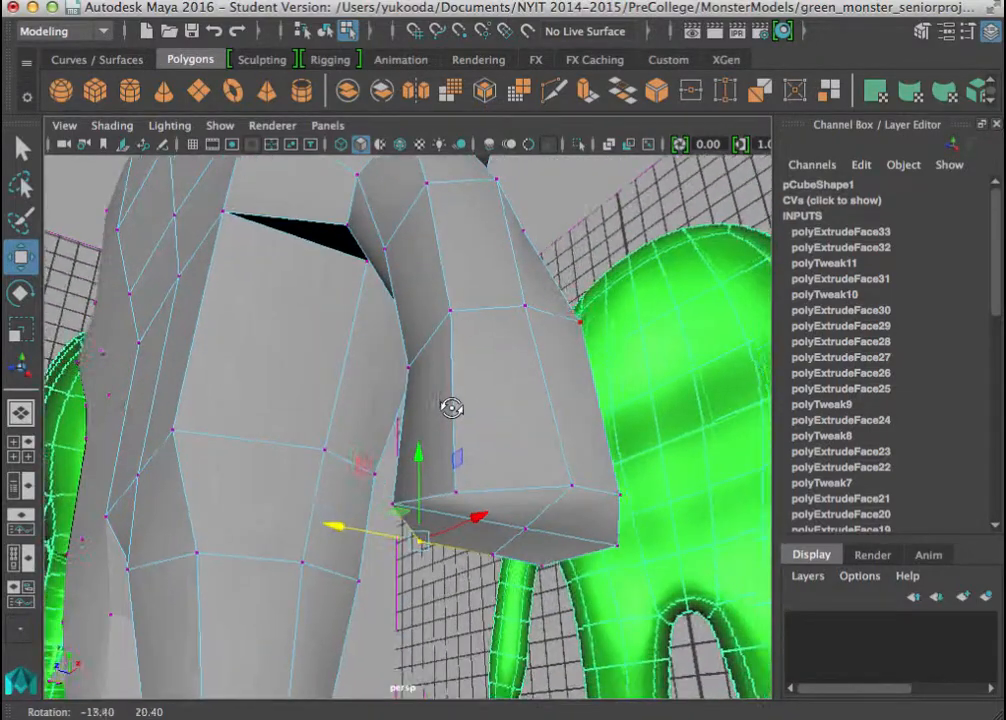
{"action": "left_click", "coordinate": [552, 90]}
{"action": "left_click_drag", "start_coordinate": [539, 422], "coordinate": [483, 348], "text": "alt"}
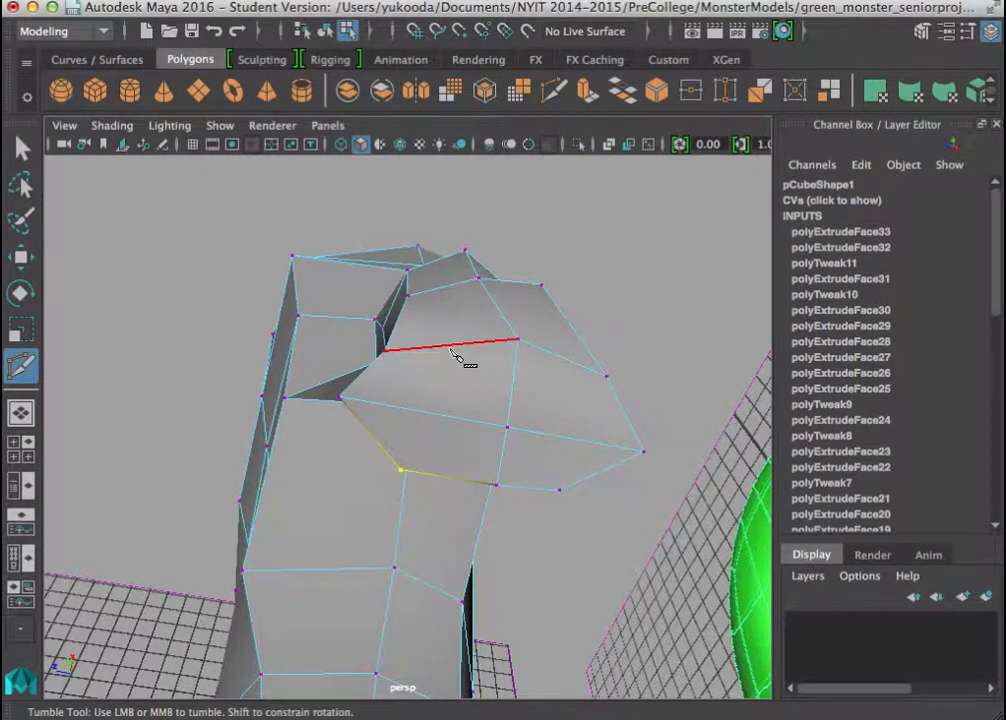
{"action": "left_click", "coordinate": [416, 409]}
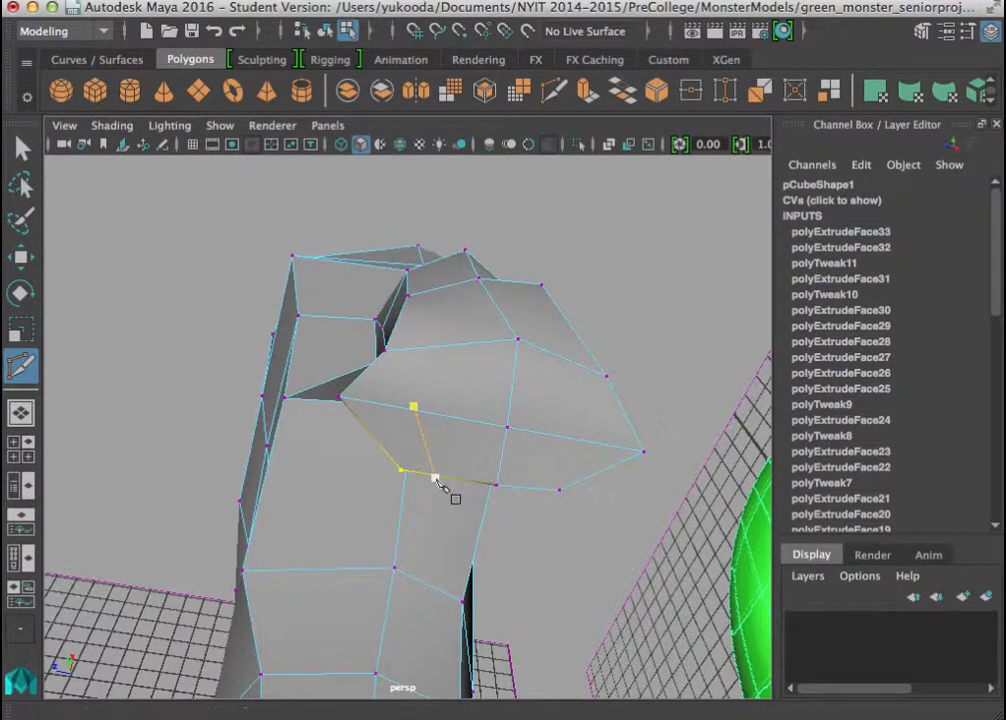
{"action": "left_click_drag", "start_coordinate": [436, 480], "coordinate": [669, 521], "text": "alt"}
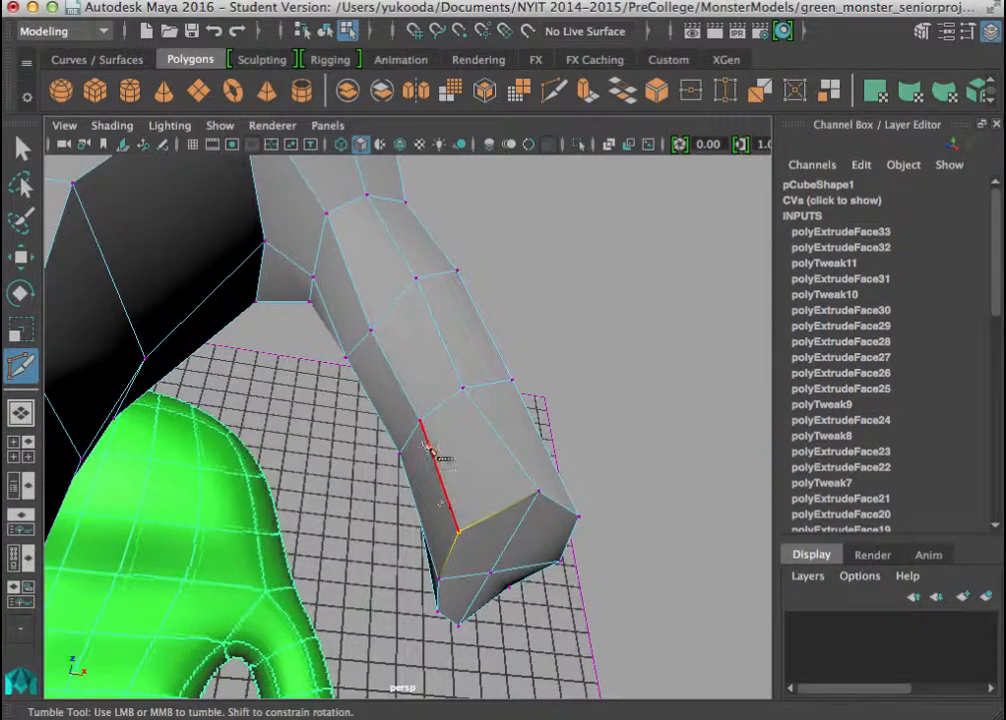
{"action": "left_click_drag", "start_coordinate": [428, 432], "coordinate": [258, 411], "text": "alt"}
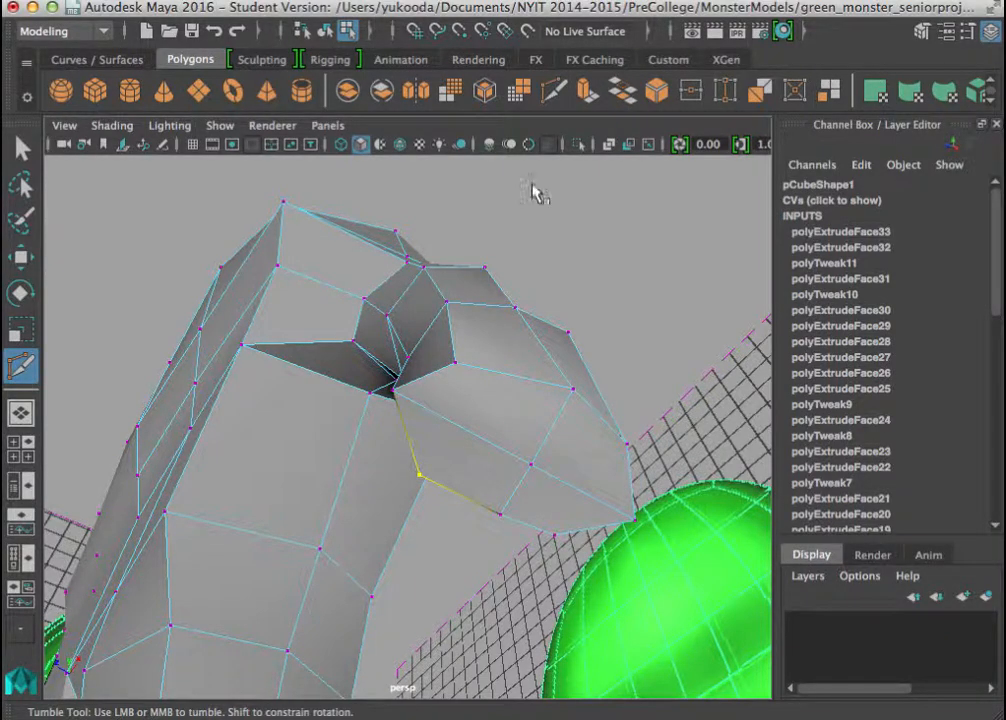
Select the four faces capping the arm's end in turn, using face selection, to examine how the tip is divided.
{"action": "left_click", "coordinate": [21, 148]}
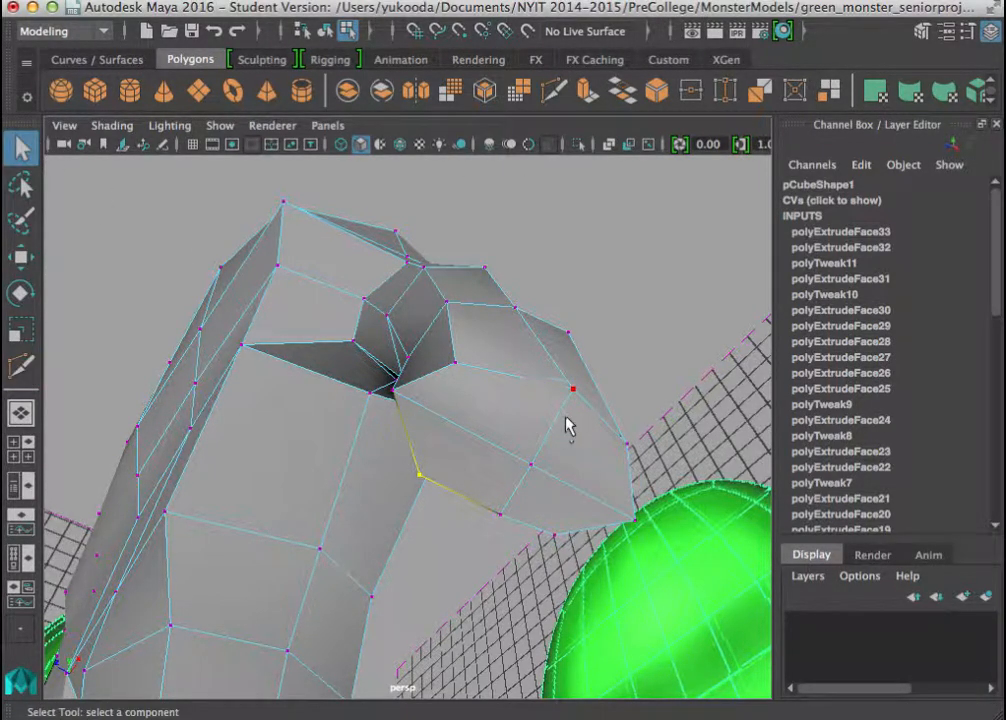
{"action": "left_click_drag", "start_coordinate": [548, 478], "coordinate": [466, 481], "text": "alt"}
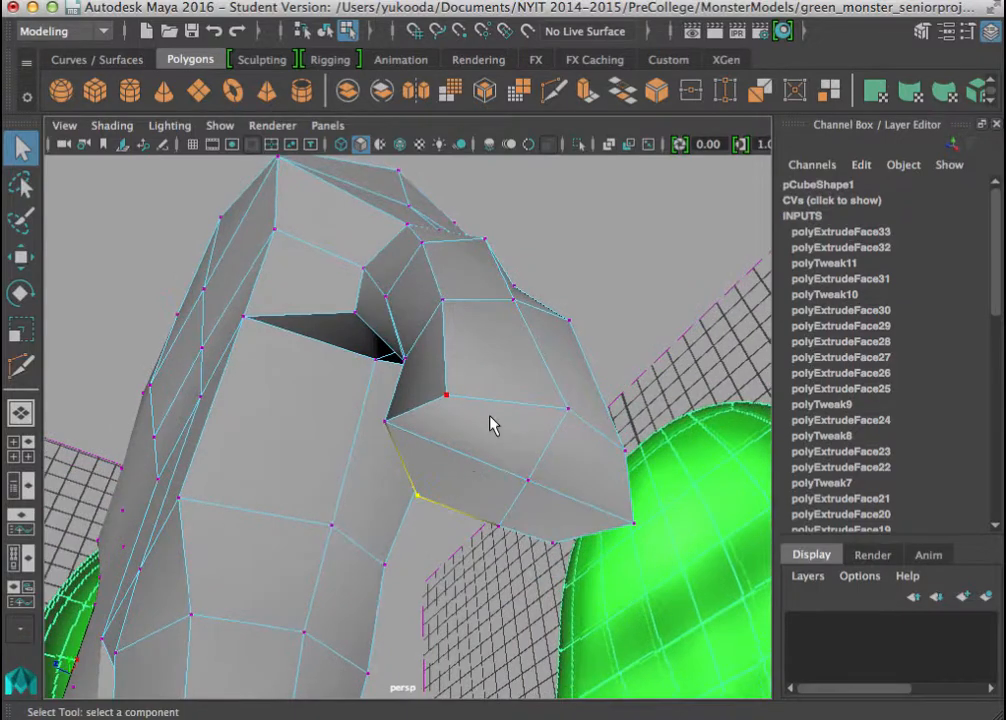
{"action": "right_click_drag", "start_coordinate": [487, 139], "coordinate": [483, 195]}
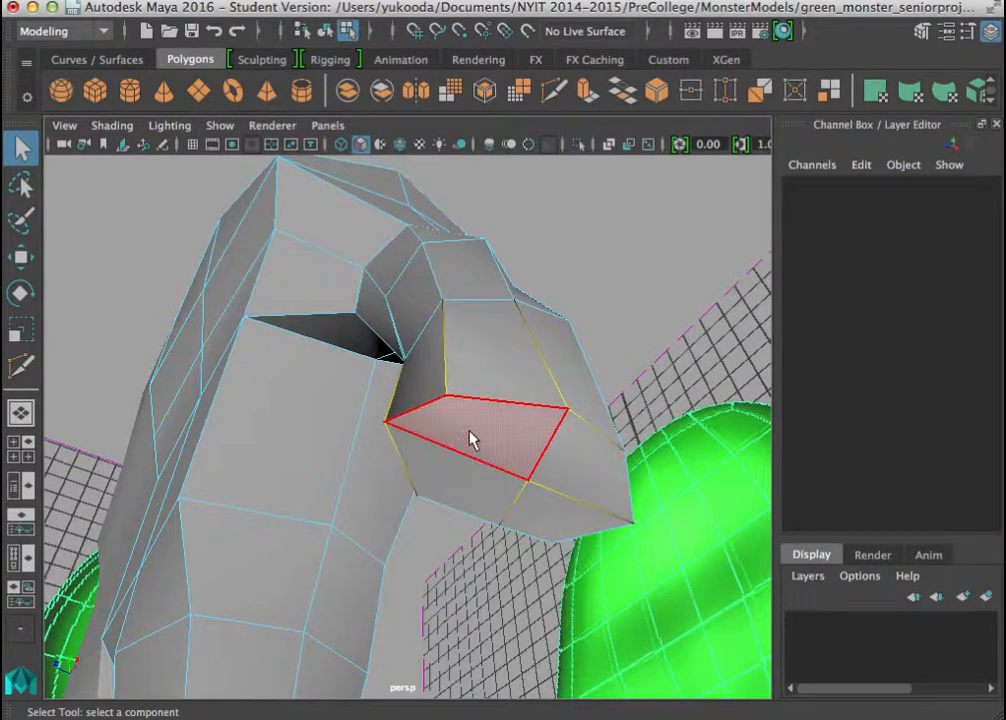
{"action": "left_click", "coordinate": [468, 448]}
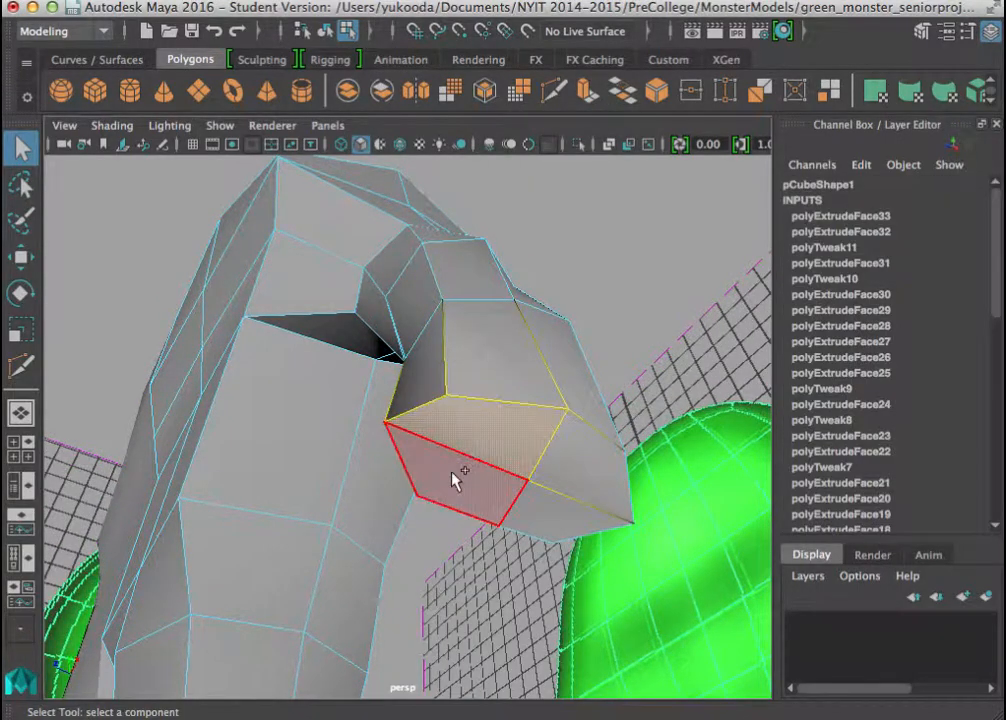
{"action": "left_click", "coordinate": [568, 505]}
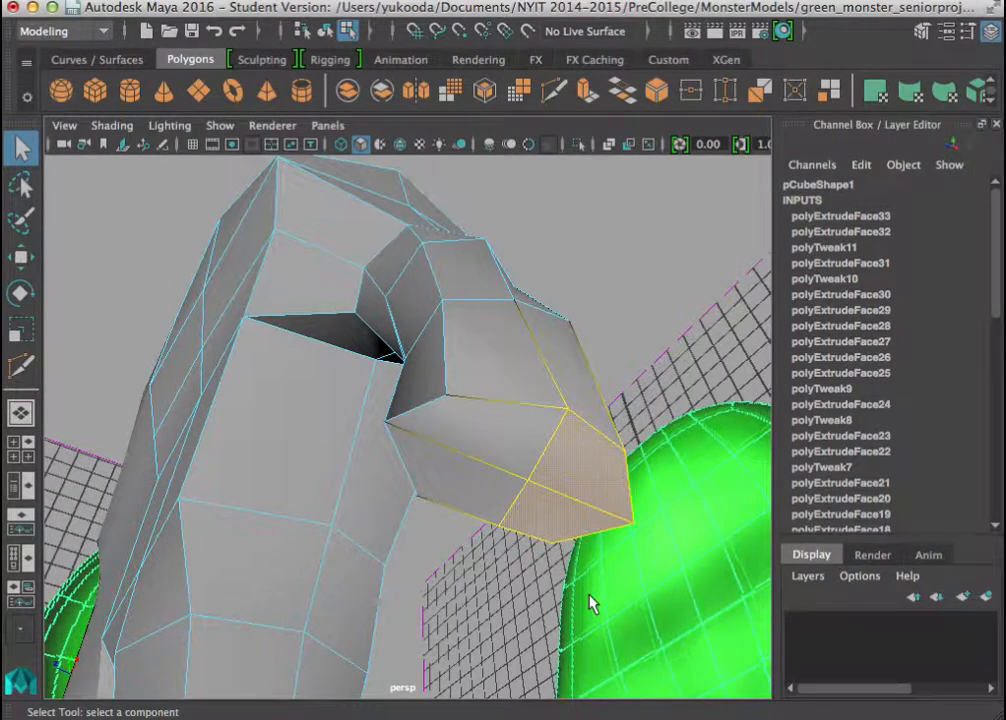
{"action": "left_click", "coordinate": [512, 450]}
{"action": "left_click", "coordinate": [590, 485]}
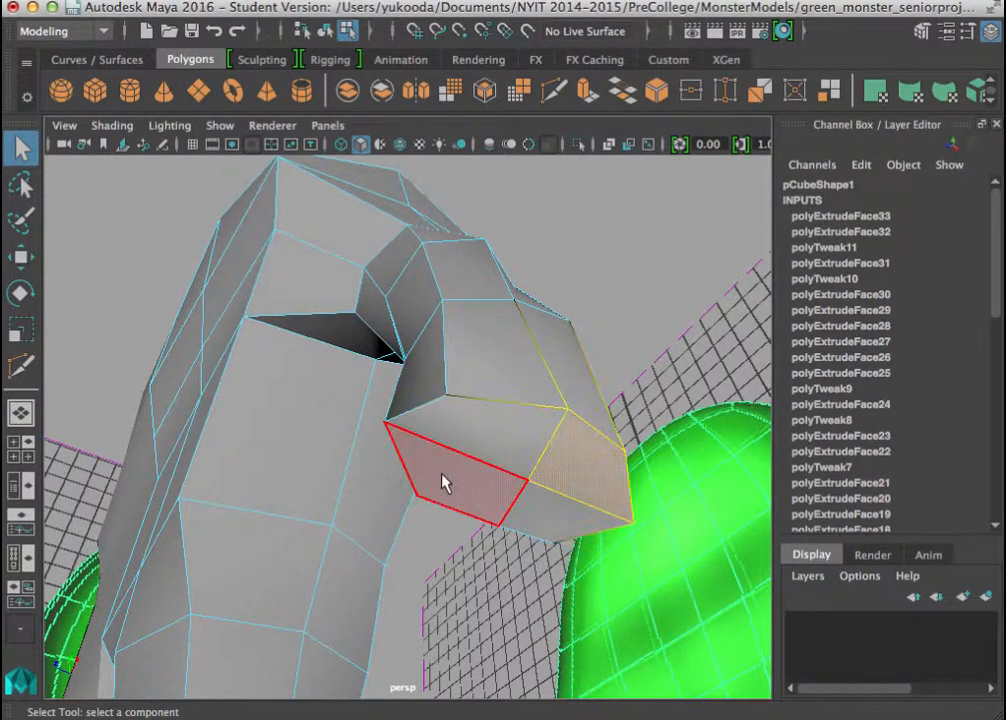
{"action": "left_click", "coordinate": [442, 478]}
{"action": "left_click", "coordinate": [536, 514]}
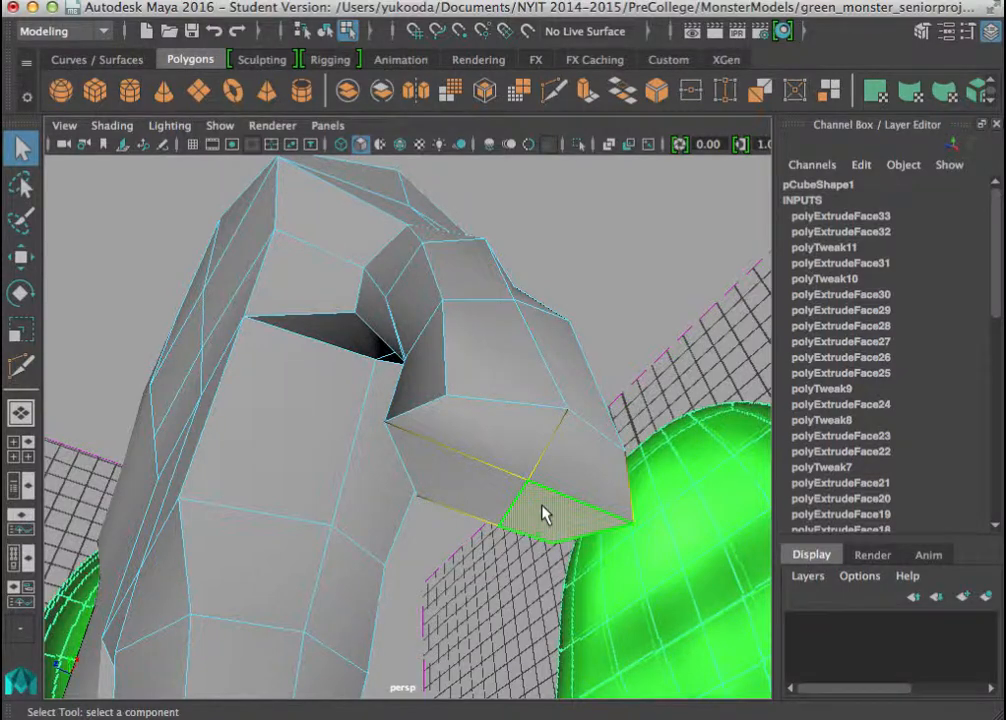
{"action": "left_click", "coordinate": [480, 476]}
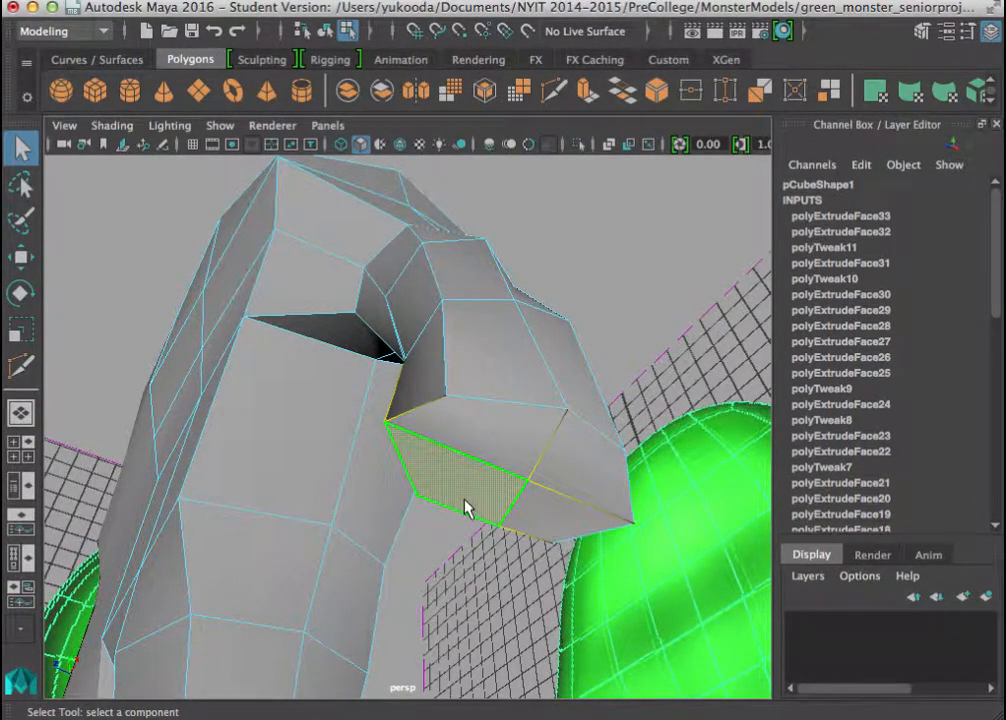
{"action": "left_click_drag", "start_coordinate": [440, 445], "coordinate": [455, 425], "text": "alt"}
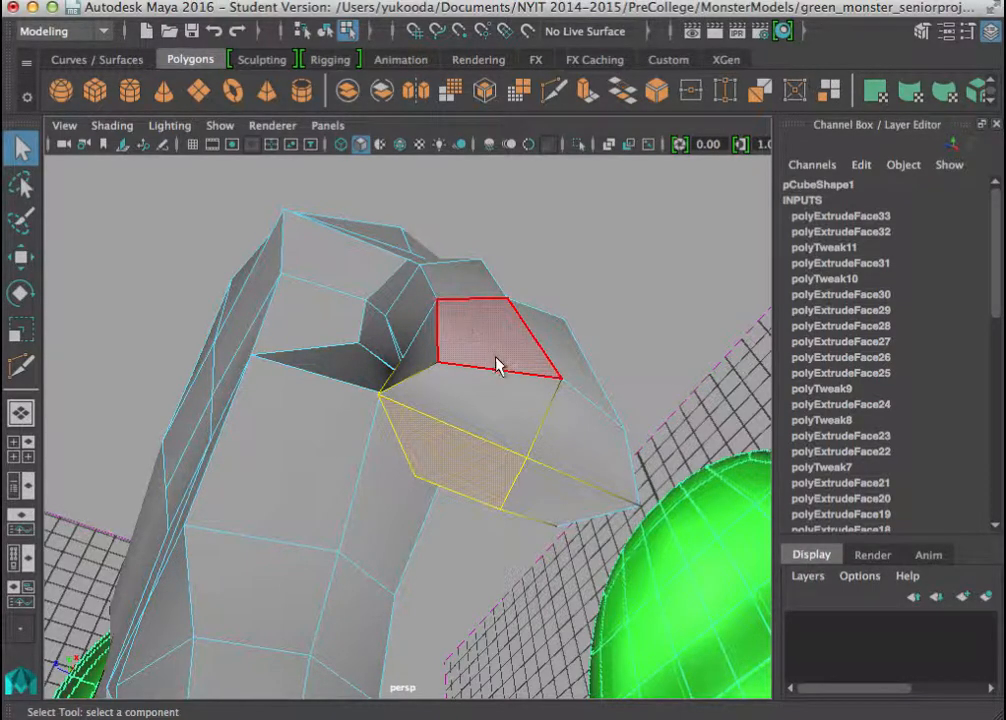
Multi-Cut a new edge line from one side's wrist vertex, across the hand and end cap, to the opposite side's wrist vertex.
{"action": "left_click_drag", "start_coordinate": [443, 303], "coordinate": [447, 337], "text": "alt"}
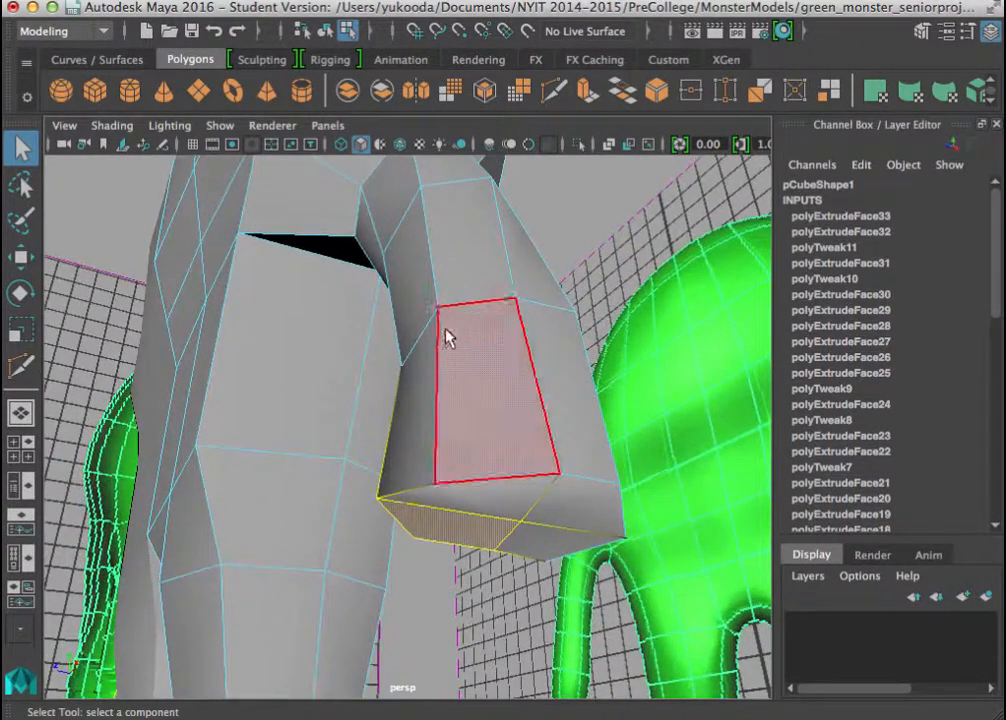
{"action": "left_click_drag", "start_coordinate": [503, 409], "coordinate": [478, 404], "text": "alt"}
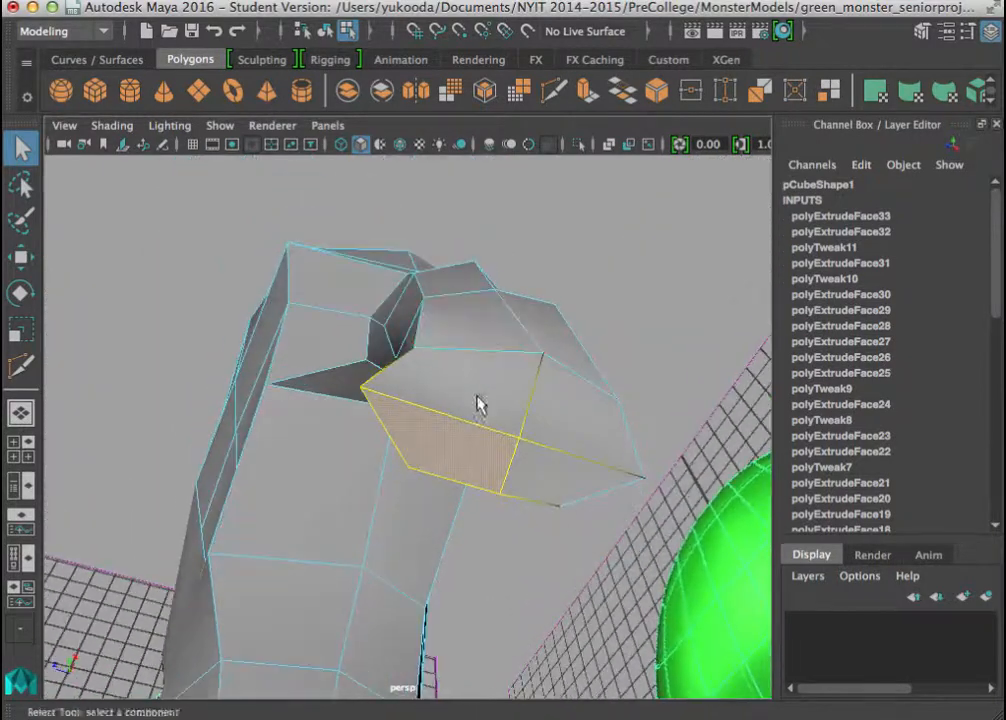
{"action": "left_click", "coordinate": [551, 100]}
{"action": "left_click_drag", "start_coordinate": [521, 326], "coordinate": [442, 294], "text": "alt"}
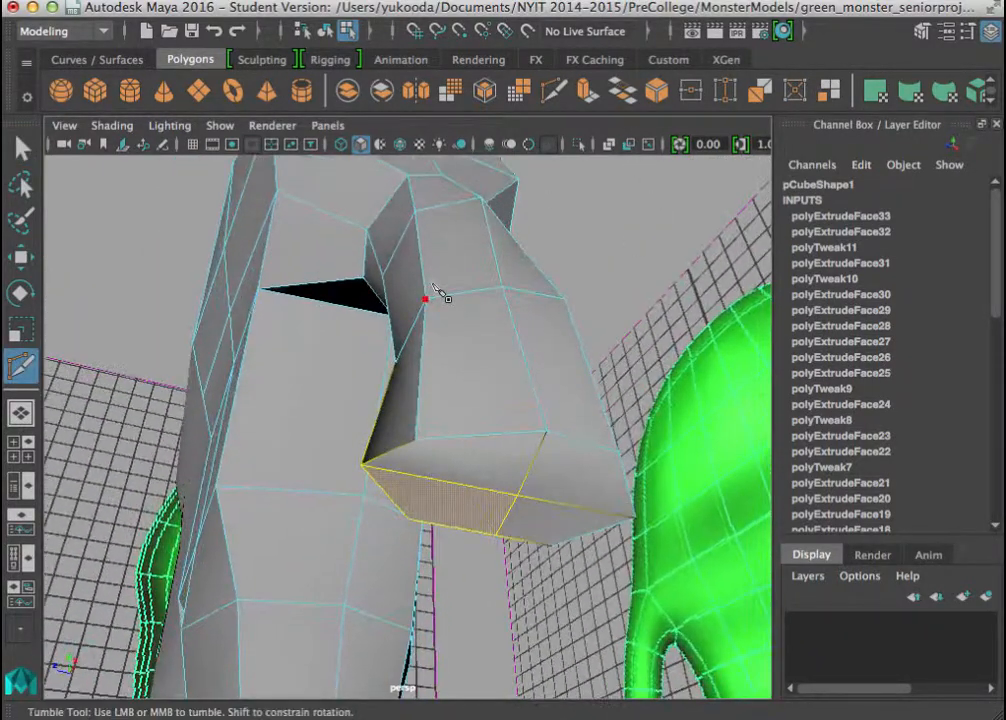
{"action": "left_click", "coordinate": [426, 300]}
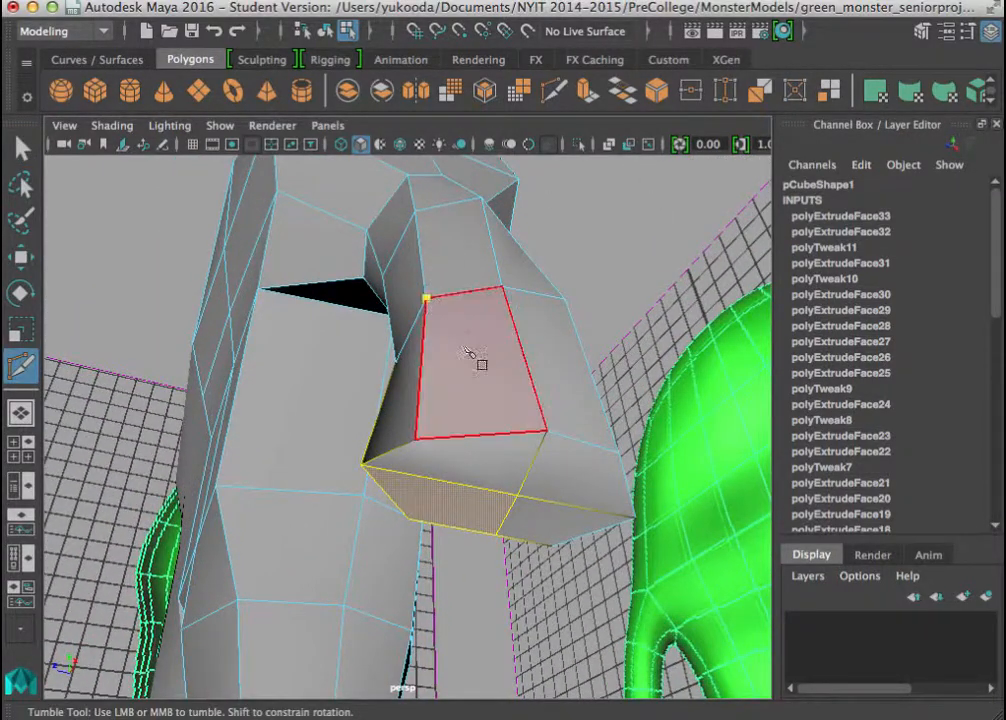
{"action": "left_click", "coordinate": [484, 436]}
{"action": "mouse_move", "coordinate": [489, 478]}
{"action": "left_mouse_down", "text": "alt"}
{"action": "mouse_move", "coordinate": [498, 421]}
{"action": "mouse_move", "coordinate": [588, 514]}
{"action": "mouse_move", "coordinate": [425, 447]}
{"action": "left_mouse_up", "text": "alt"}
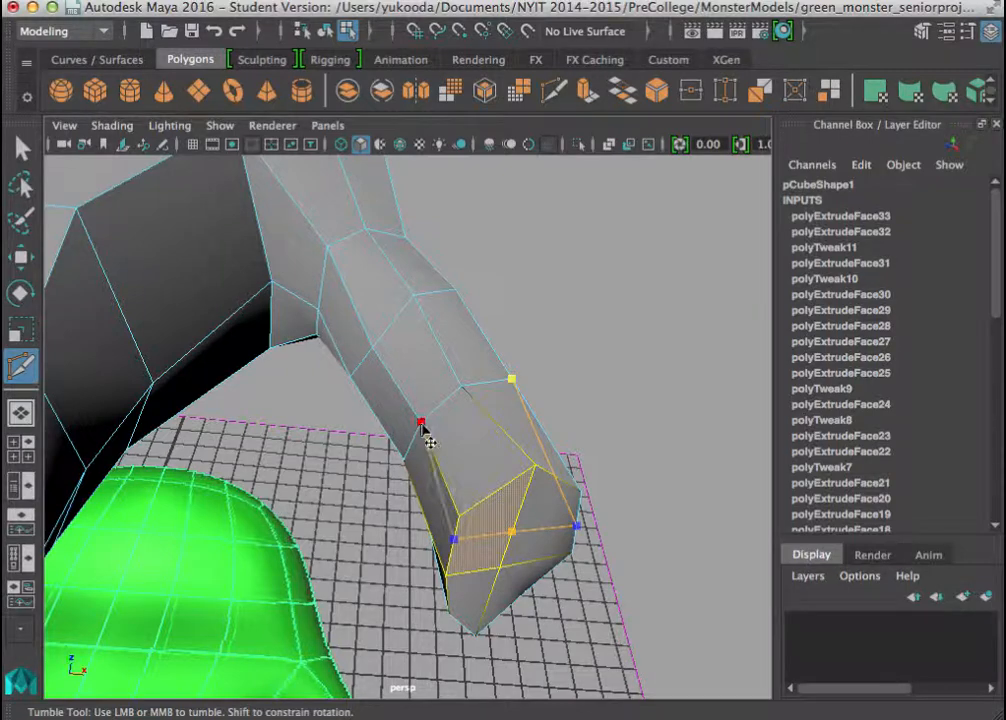
{"action": "key", "text": "Return"}
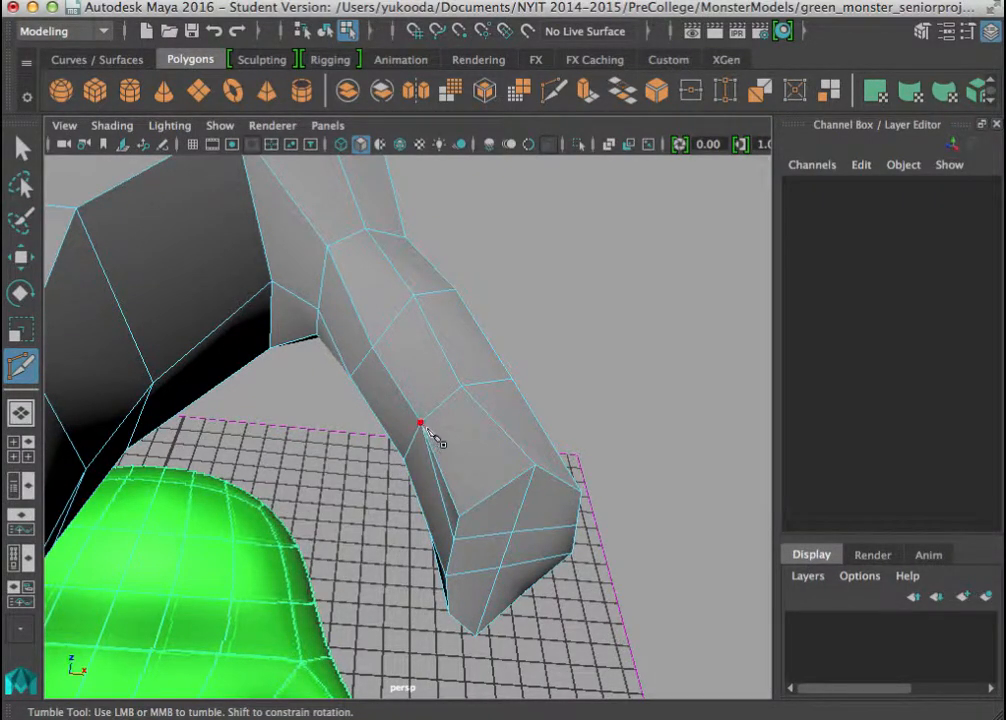
Multi-Cut a second edge line from the other wrist corner vertex, across the end cap, to the wrist vertex on the opposite side.
{"action": "left_click_drag", "start_coordinate": [428, 430], "coordinate": [355, 430], "text": "alt"}
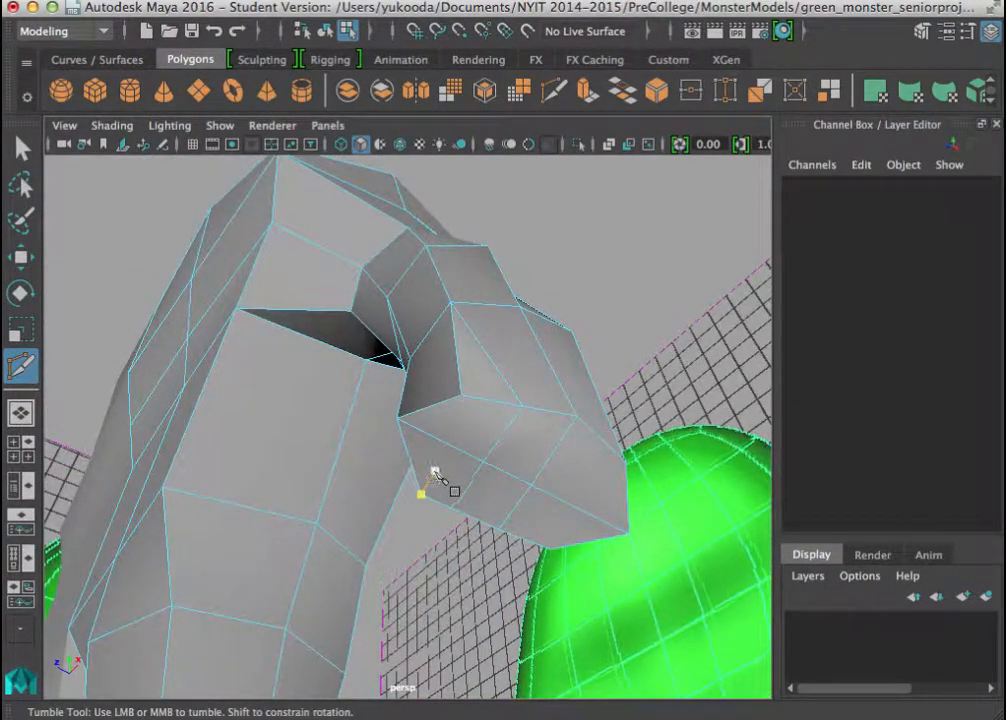
{"action": "middle_click_drag", "start_coordinate": [487, 507], "coordinate": [440, 457], "text": "alt"}
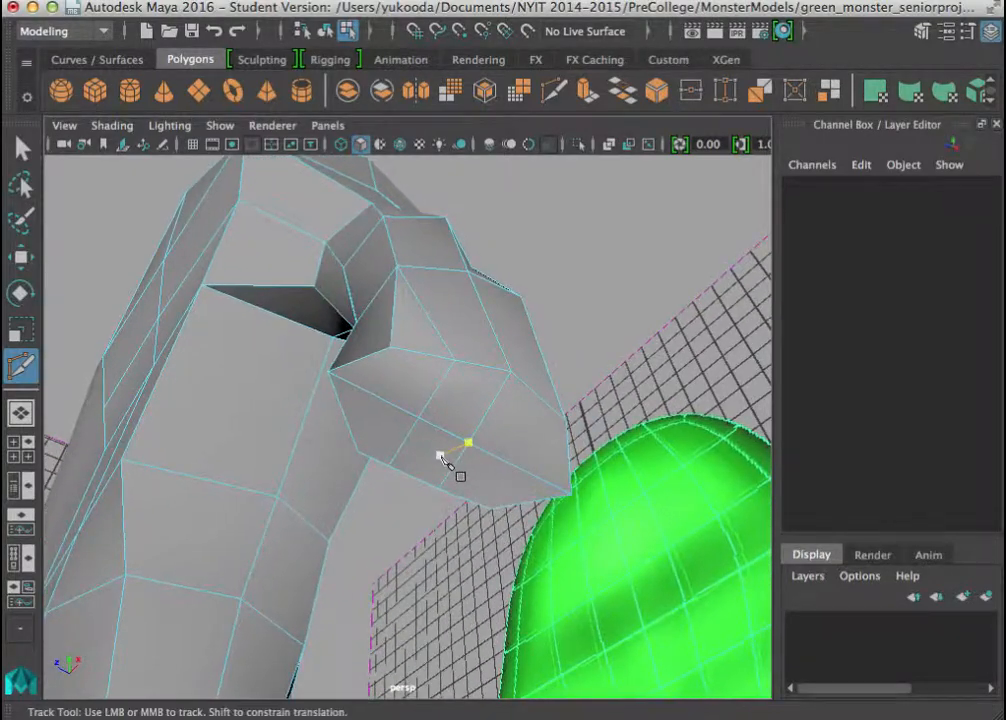
{"action": "left_click_drag", "start_coordinate": [478, 460], "coordinate": [398, 370], "text": "alt"}
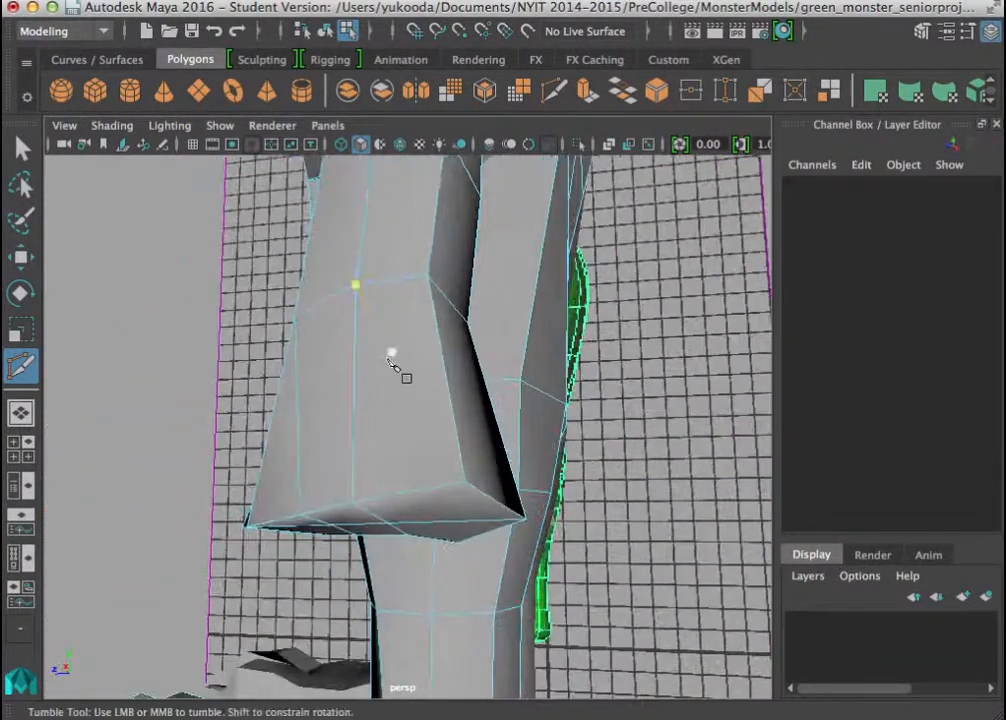
{"action": "left_click", "coordinate": [427, 277]}
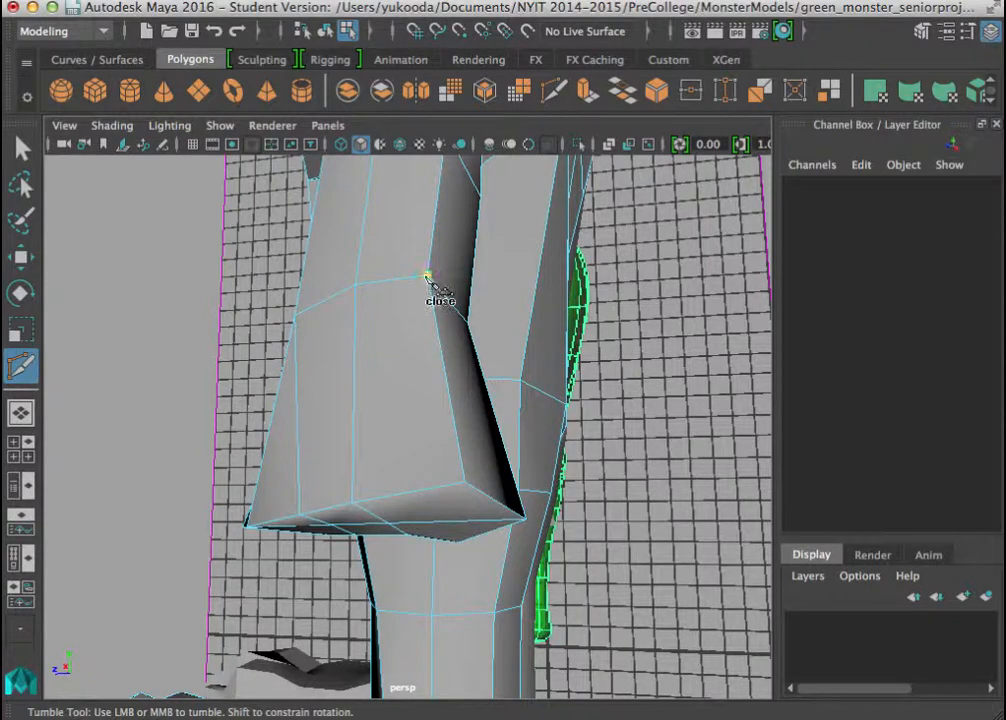
{"action": "left_click", "coordinate": [416, 495]}
{"action": "left_click_drag", "start_coordinate": [420, 505], "coordinate": [455, 366], "text": "alt"}
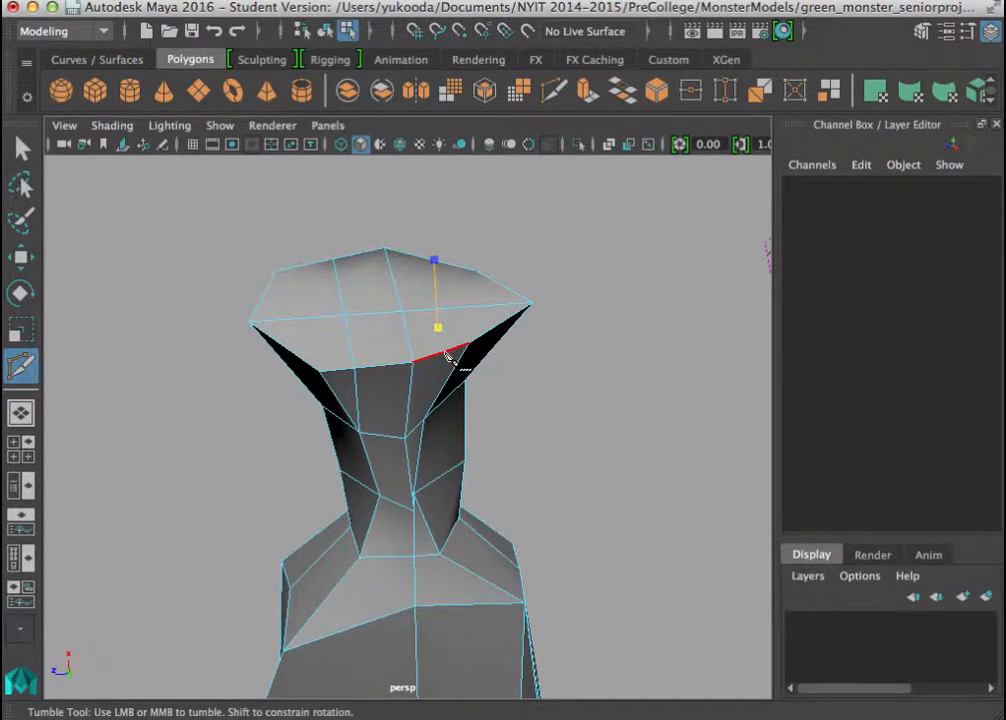
{"action": "left_click", "coordinate": [447, 356]}
{"action": "left_click_drag", "start_coordinate": [447, 360], "coordinate": [410, 375], "text": "alt"}
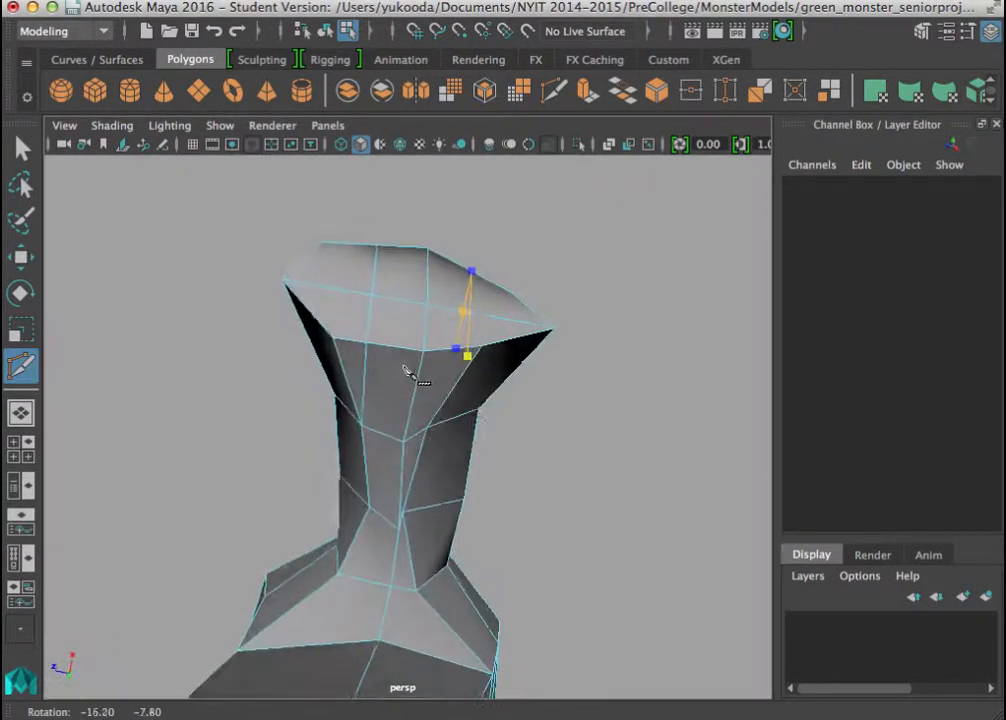
{"action": "right_click_drag", "start_coordinate": [418, 396], "coordinate": [530, 460], "text": "alt"}
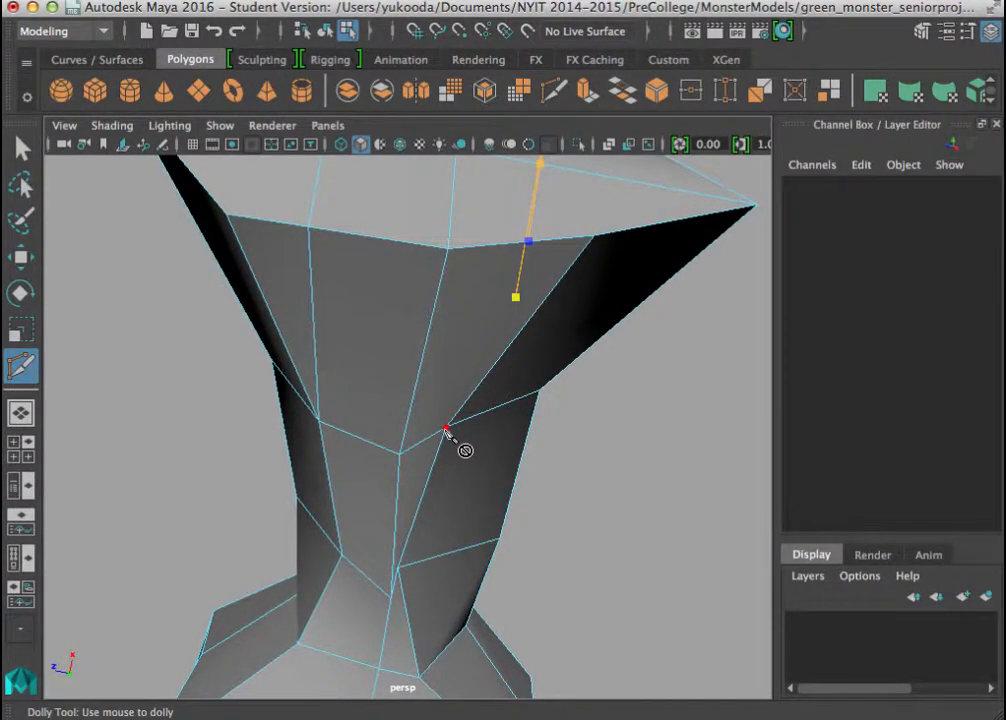
{"action": "left_click_drag", "start_coordinate": [446, 430], "coordinate": [436, 366], "text": "alt"}
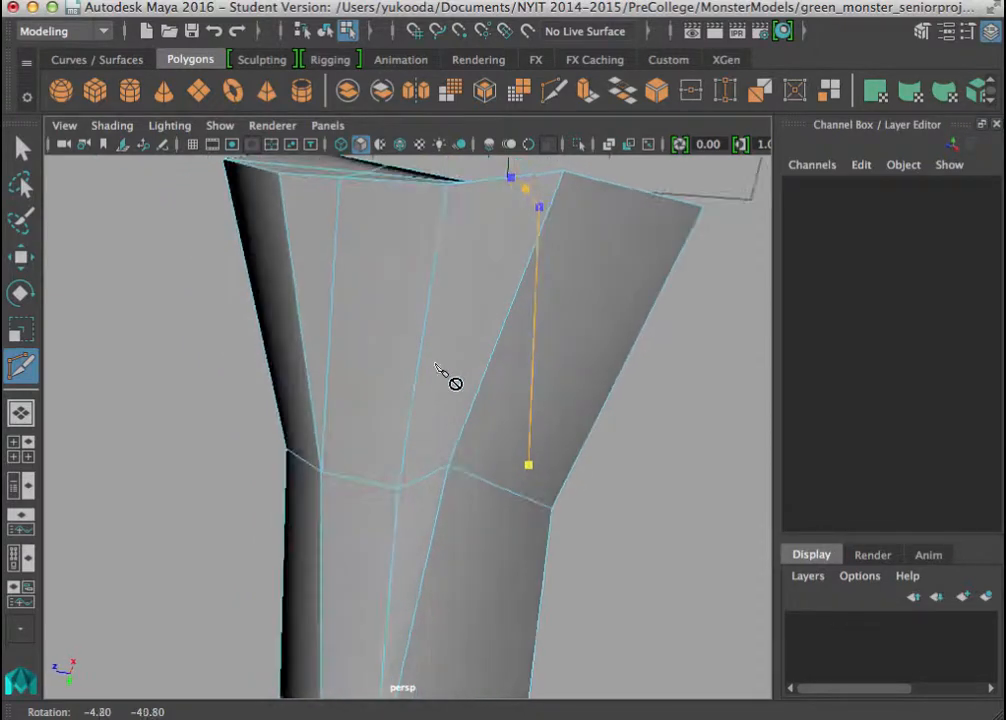
{"action": "left_click", "coordinate": [448, 467]}
{"action": "key", "text": "Return"}
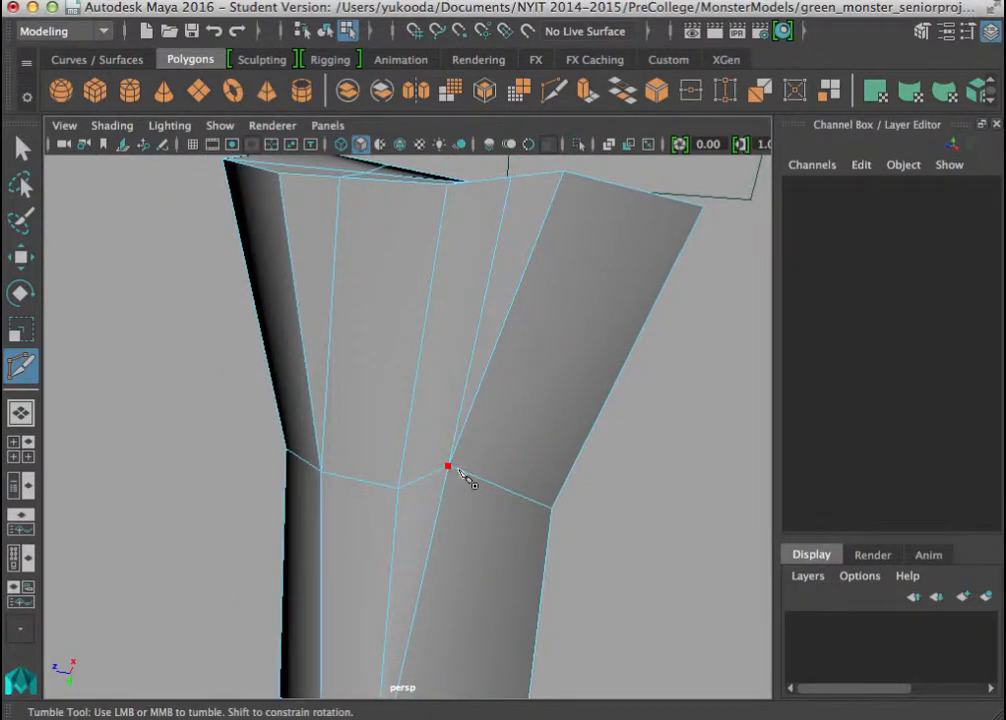
Switch to vertex selection and select the wrist vertex where the second cut ends on the underside of the hand.
{"action": "left_click", "coordinate": [455, 470]}
{"action": "left_click_drag", "start_coordinate": [500, 424], "coordinate": [310, 408], "text": "alt"}
{"action": "right_click_drag", "start_coordinate": [570, 528], "coordinate": [437, 427], "text": "alt"}
{"action": "left_click_drag", "start_coordinate": [437, 430], "coordinate": [433, 433], "text": "alt"}
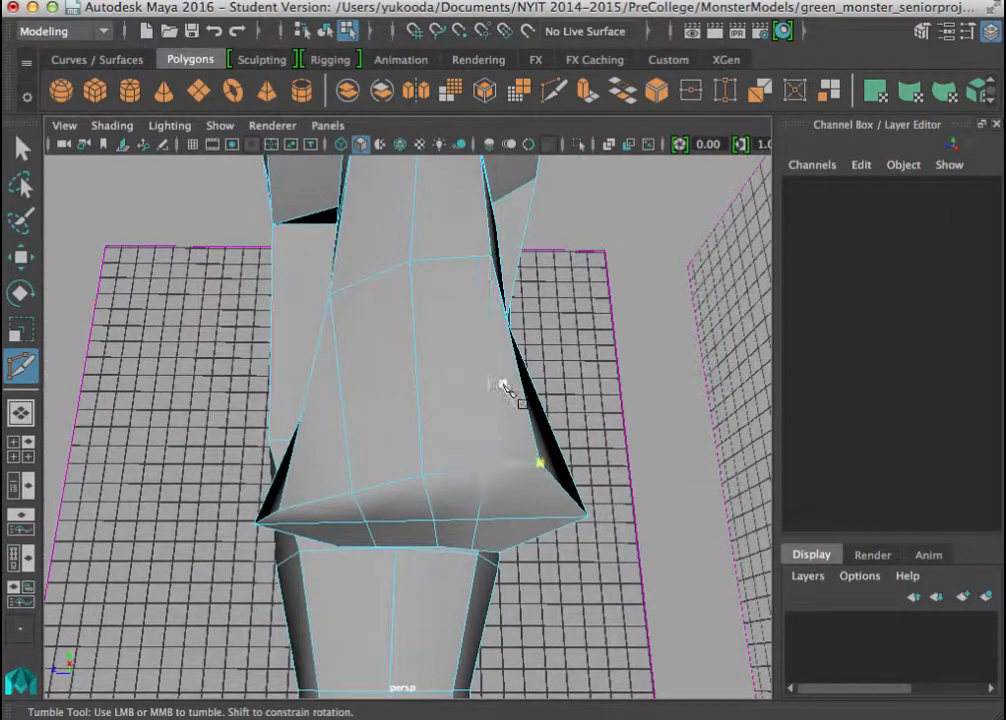
{"action": "left_click_drag", "start_coordinate": [503, 386], "coordinate": [530, 388], "text": "alt"}
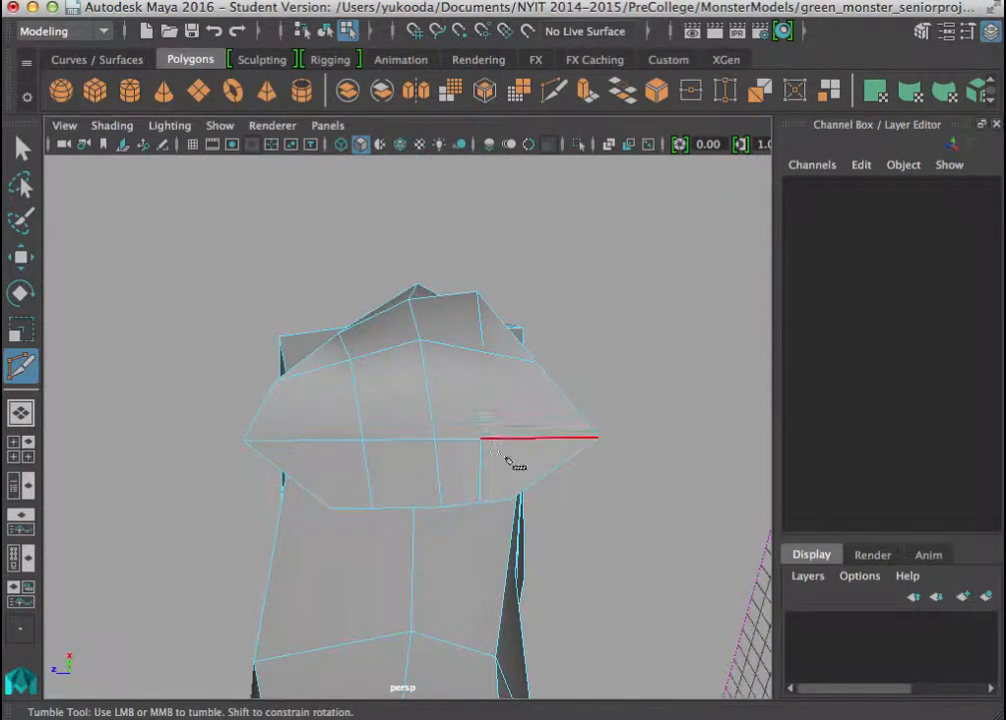
{"action": "left_click_drag", "start_coordinate": [500, 490], "coordinate": [521, 389], "text": "alt"}
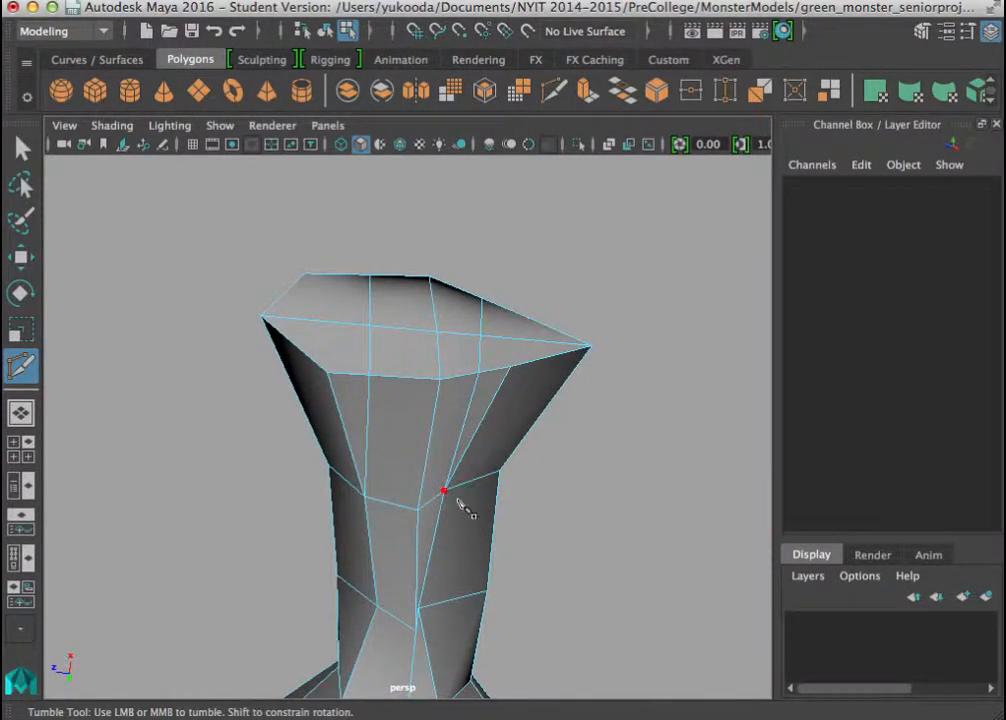
{"action": "left_click", "coordinate": [22, 148]}
{"action": "right_click_drag", "start_coordinate": [472, 498], "coordinate": [338, 146]}
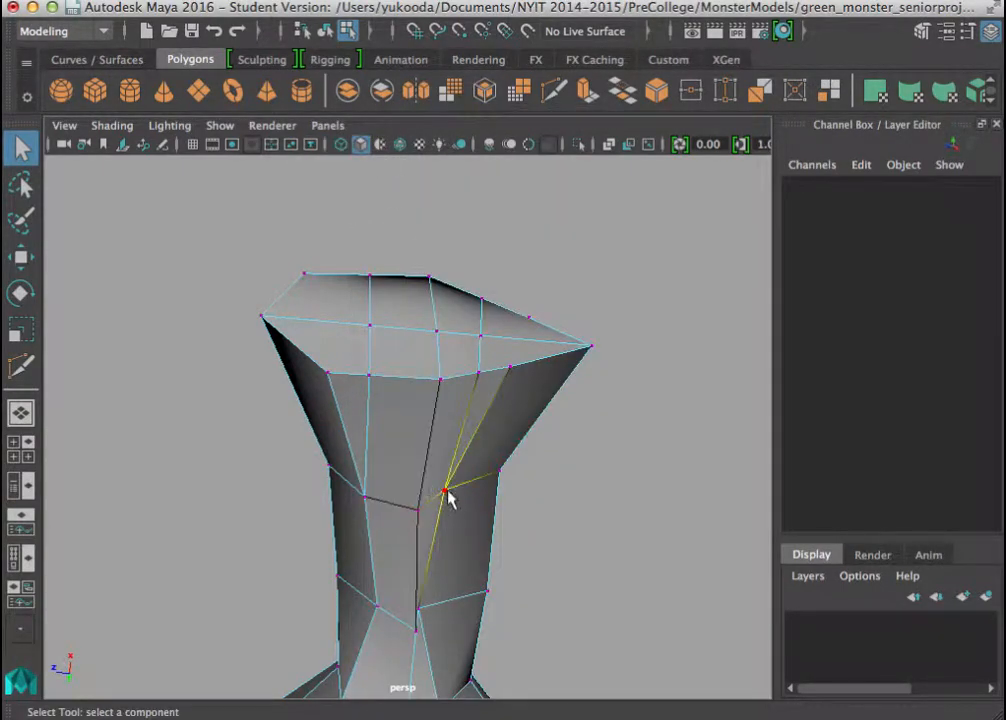
{"action": "left_click", "coordinate": [449, 497]}
{"action": "left_click_drag", "start_coordinate": [449, 497], "coordinate": [359, 397], "text": "alt"}
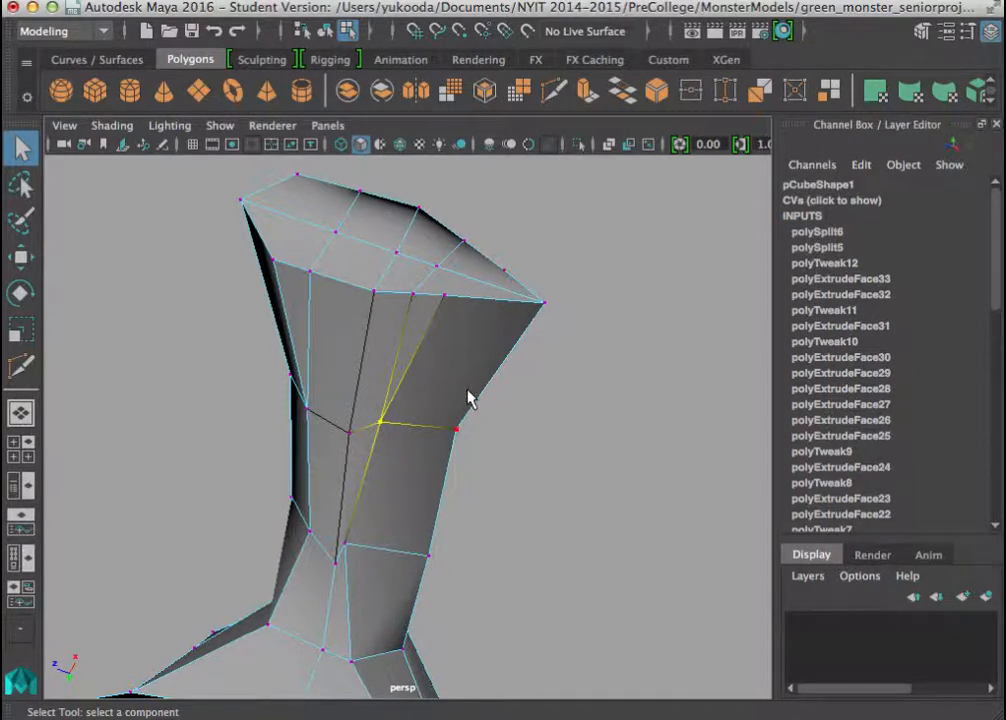
Move the underside wrist vertex and the two nearby vertices on the end rim sideways toward the hand's outer corner to even out the edge spacing.
{"action": "left_click", "coordinate": [382, 422]}
{"action": "key", "text": "w"}
{"action": "left_click_drag", "start_coordinate": [276, 391], "coordinate": [316, 399]}
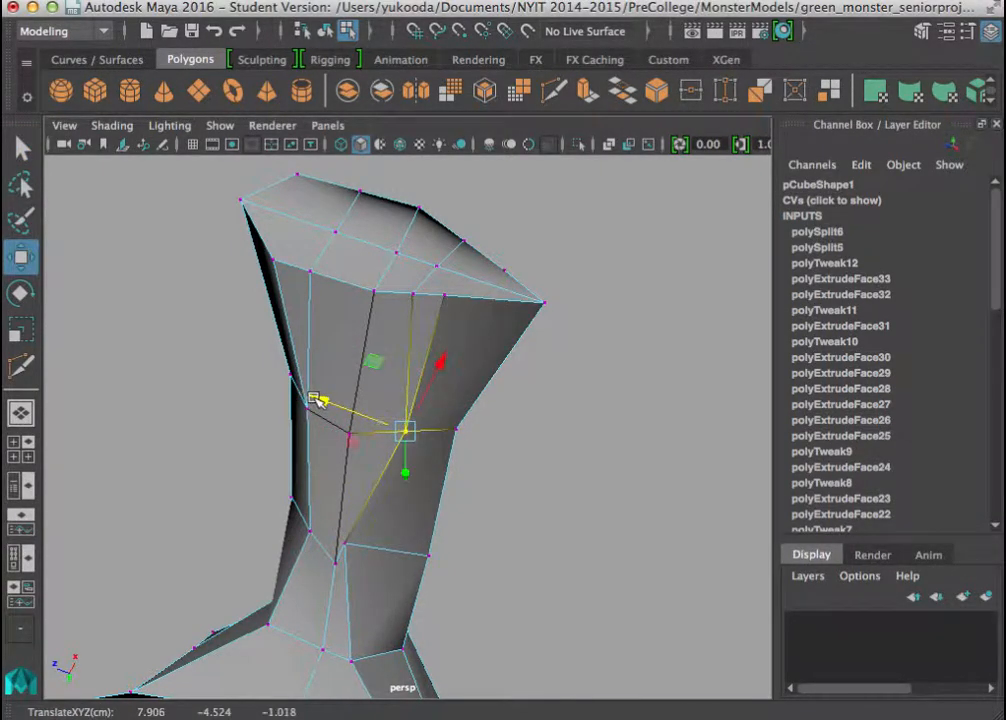
{"action": "left_click", "coordinate": [412, 294]}
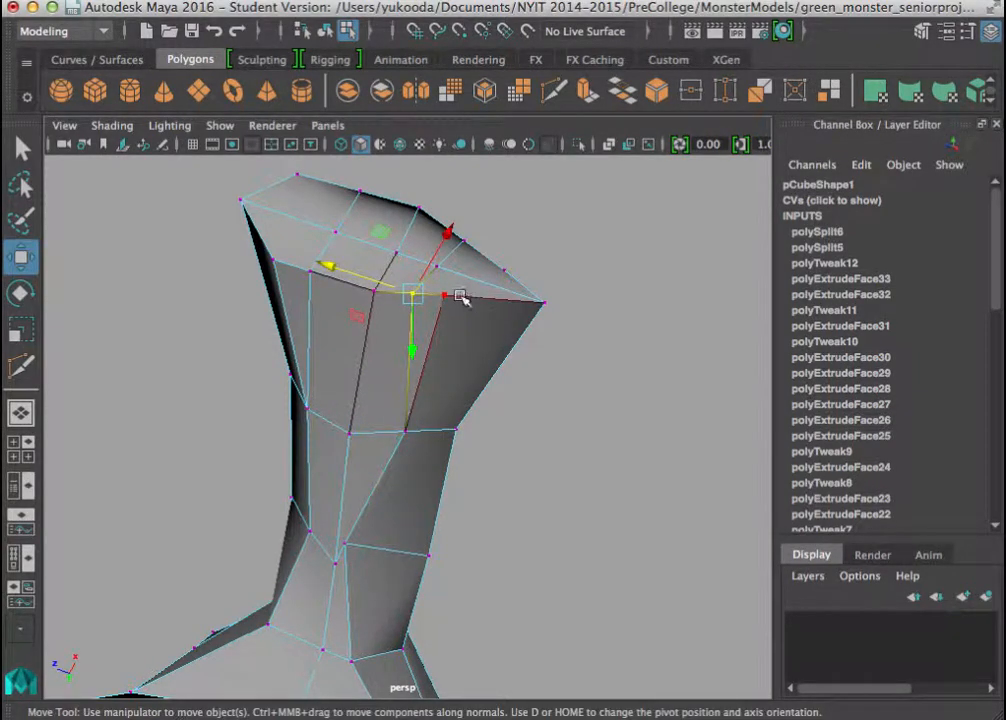
{"action": "left_click_drag", "start_coordinate": [328, 263], "coordinate": [400, 281]}
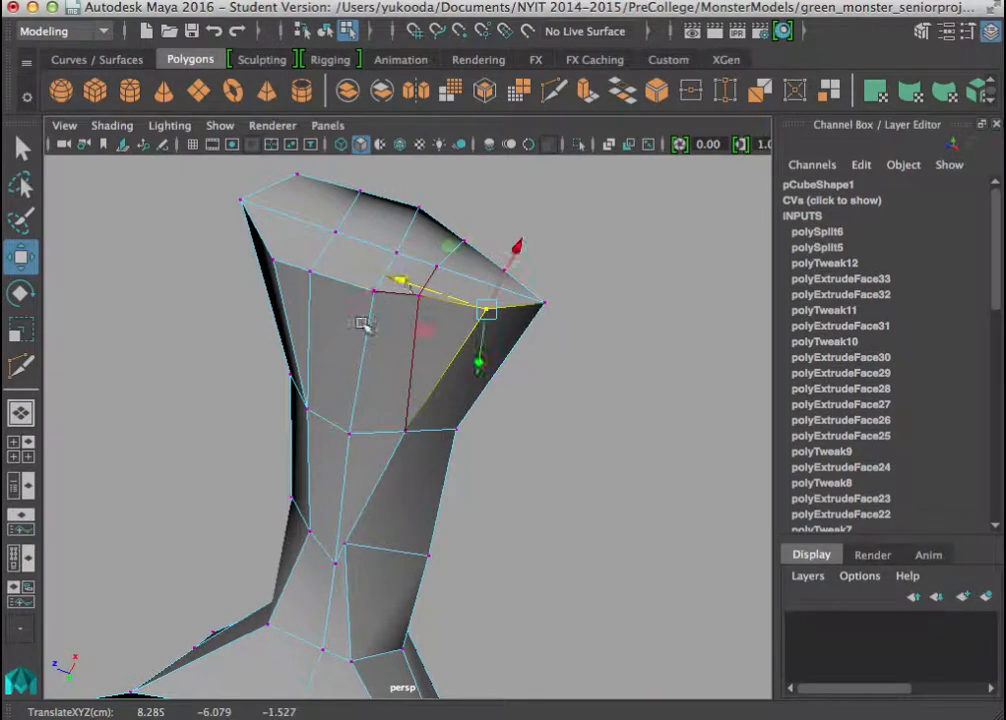
Shift the end cap's inner vertex and the neighbouring vertices on both long rims sideways so the cap's cross edges are more evenly spaced.
{"action": "left_click_drag", "start_coordinate": [362, 323], "coordinate": [366, 427], "text": "alt"}
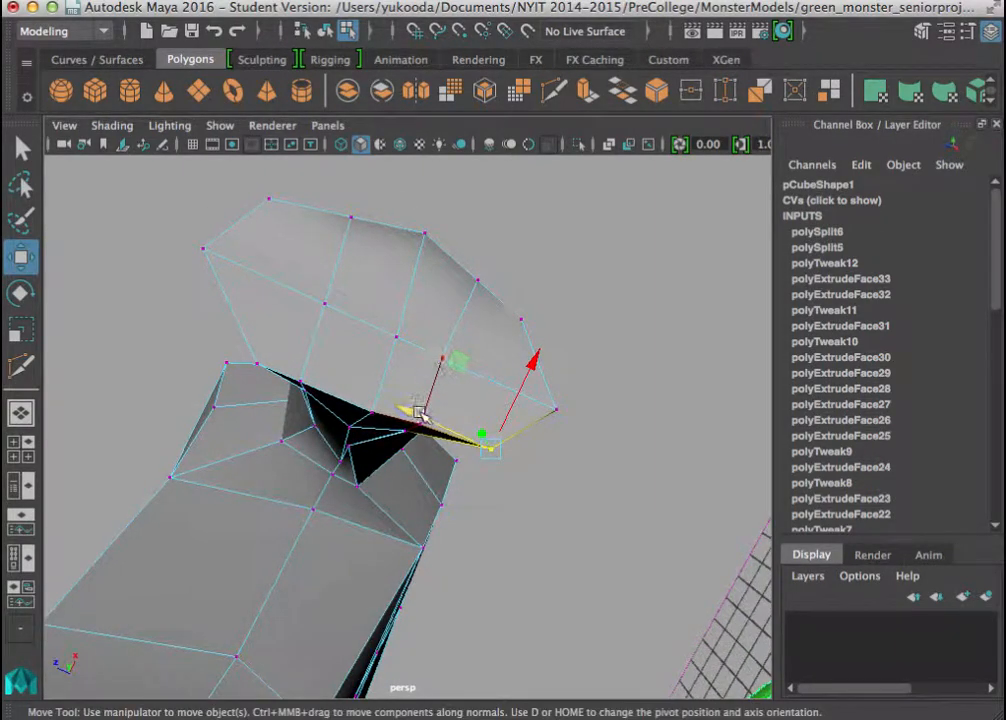
{"action": "left_click", "coordinate": [413, 430]}
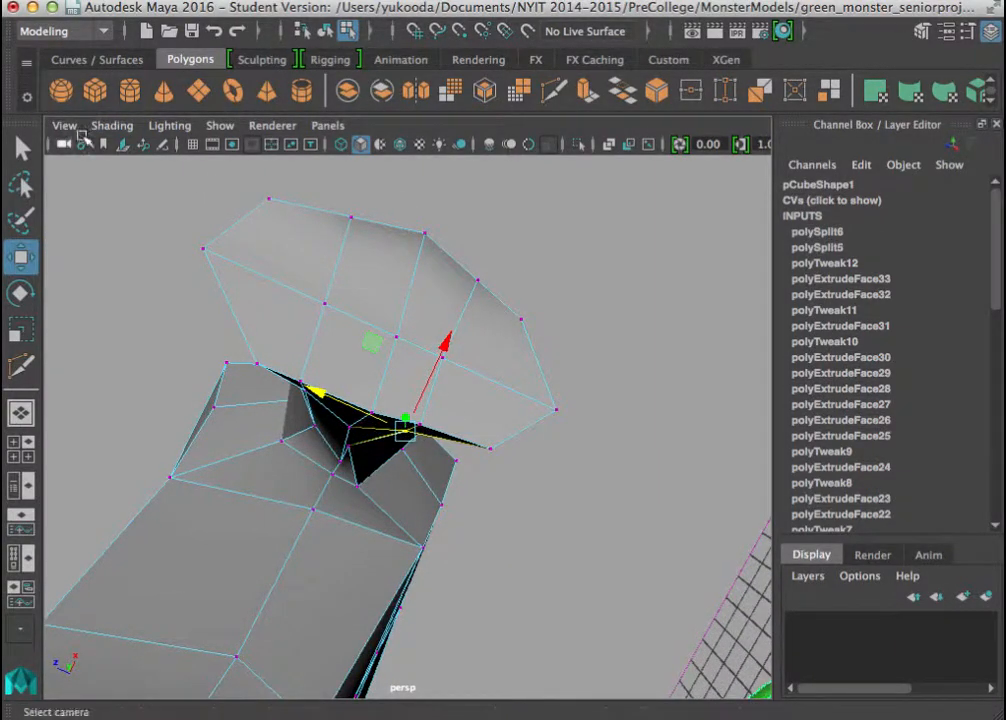
{"action": "left_click", "coordinate": [356, 431]}
{"action": "left_click", "coordinate": [424, 421]}
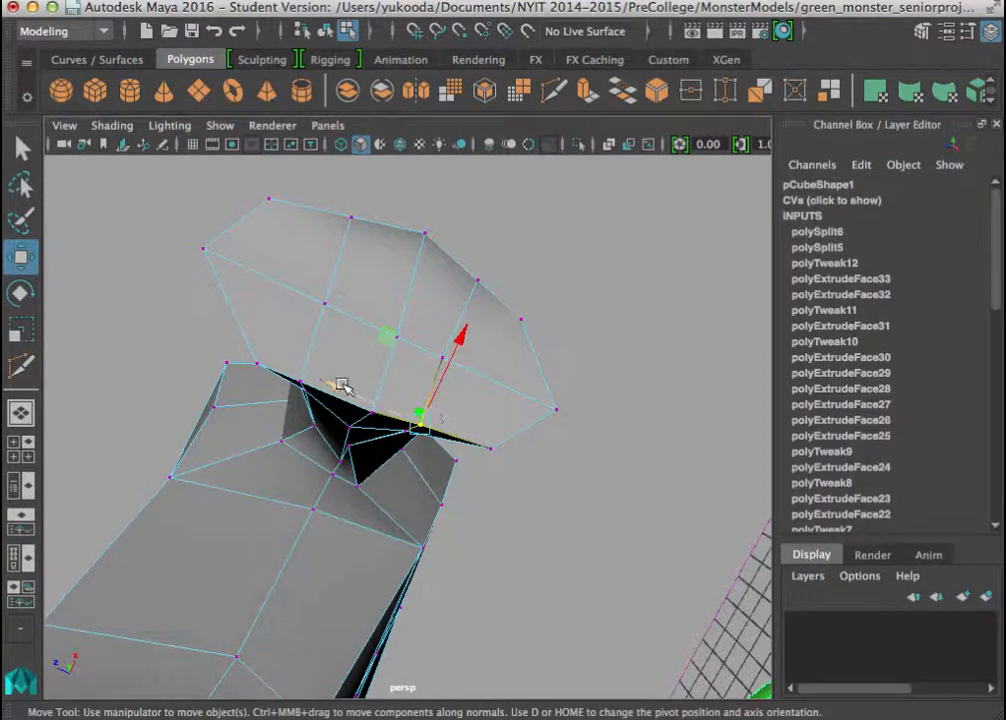
{"action": "left_click_drag", "start_coordinate": [334, 385], "coordinate": [384, 320]}
{"action": "left_click", "coordinate": [476, 281]}
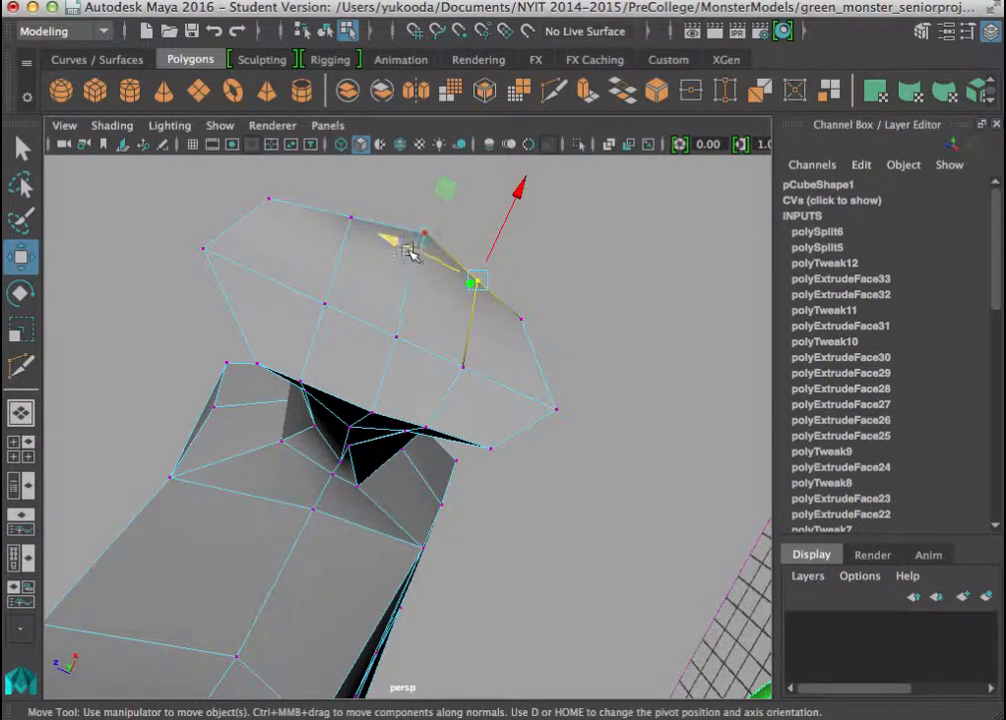
{"action": "left_click_drag", "start_coordinate": [396, 243], "coordinate": [461, 290]}
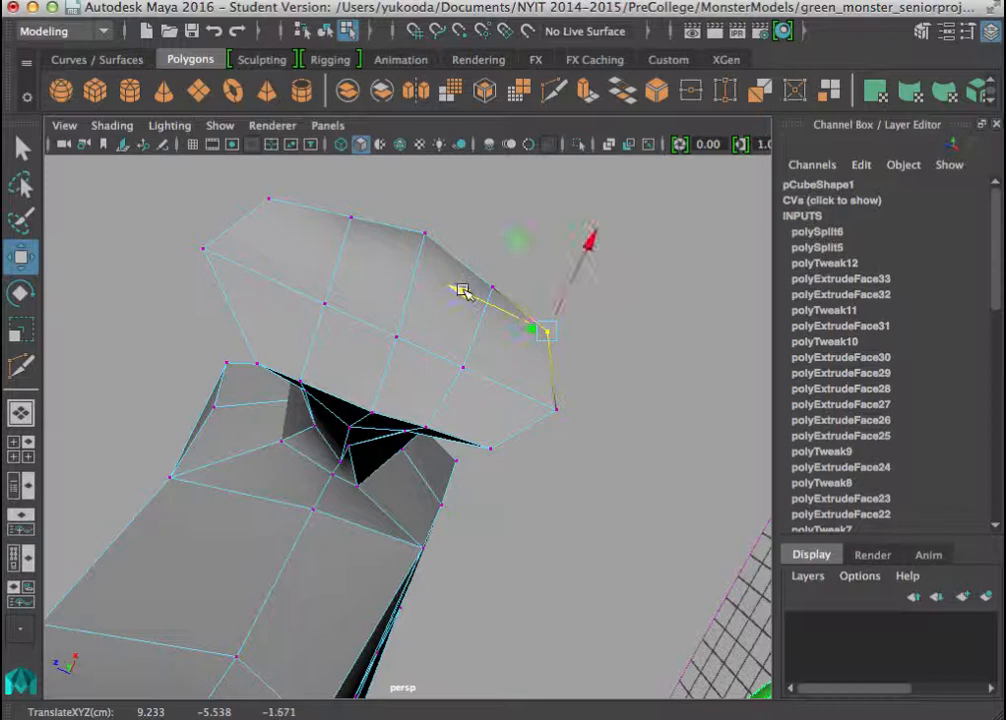
{"action": "left_click", "coordinate": [427, 428]}
{"action": "middle_click_drag", "start_coordinate": [340, 388], "coordinate": [360, 397]}
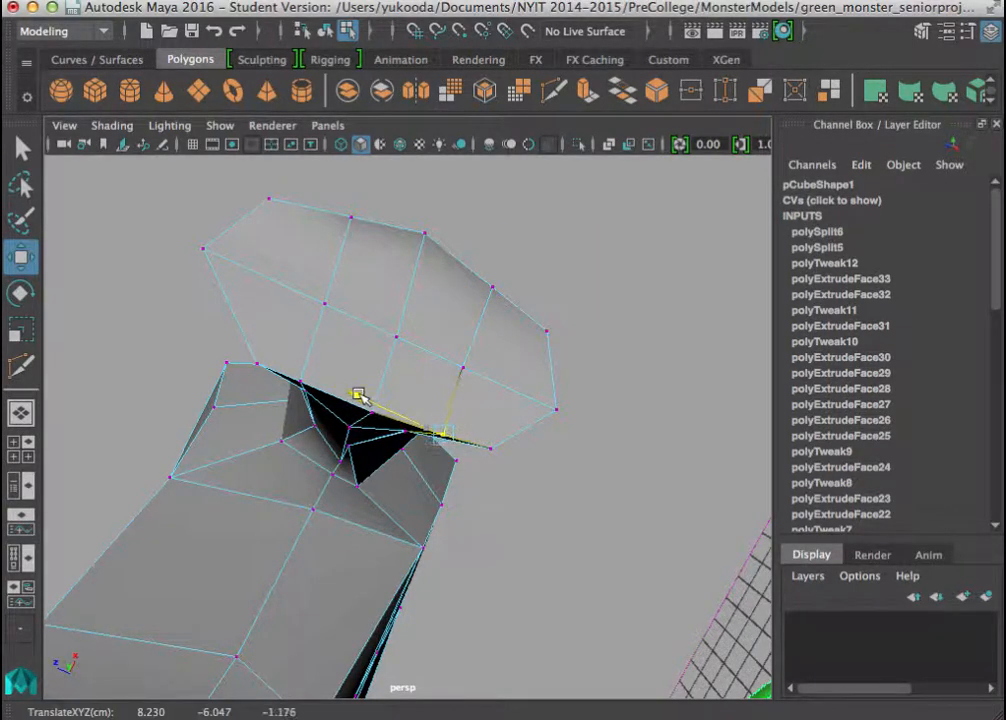
Move the underside corner vertex at the opposite end of the hand's rim outward to widen that side.
{"action": "left_click_drag", "start_coordinate": [359, 393], "coordinate": [233, 330], "text": "alt"}
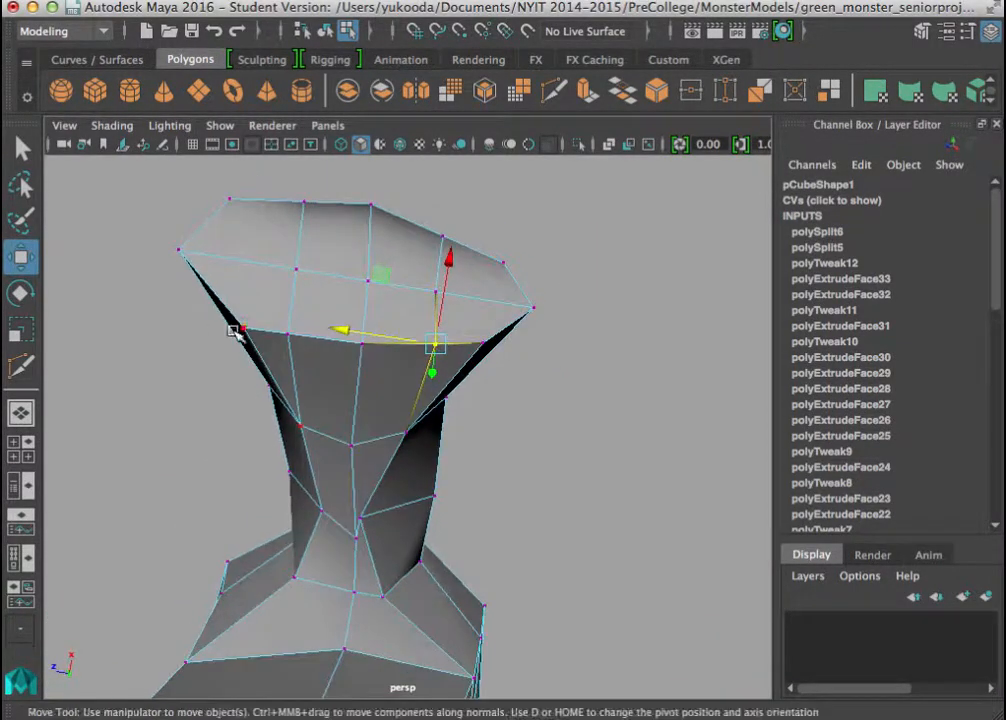
{"action": "left_click", "coordinate": [246, 329]}
{"action": "left_click_drag", "start_coordinate": [152, 313], "coordinate": [128, 310]}
{"action": "middle_click_drag", "start_coordinate": [238, 361], "coordinate": [225, 337]}
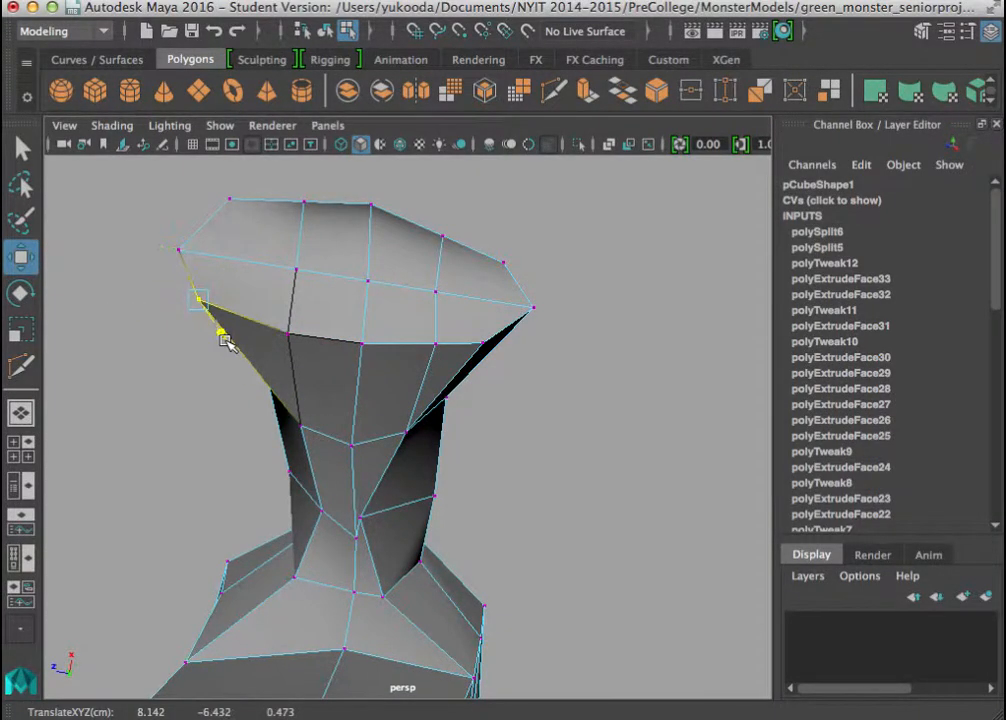
Select all the vertices around the hand's end and scale them vertically until the end is nearly flat.
{"action": "left_click_drag", "start_coordinate": [227, 341], "coordinate": [246, 432], "text": "alt"}
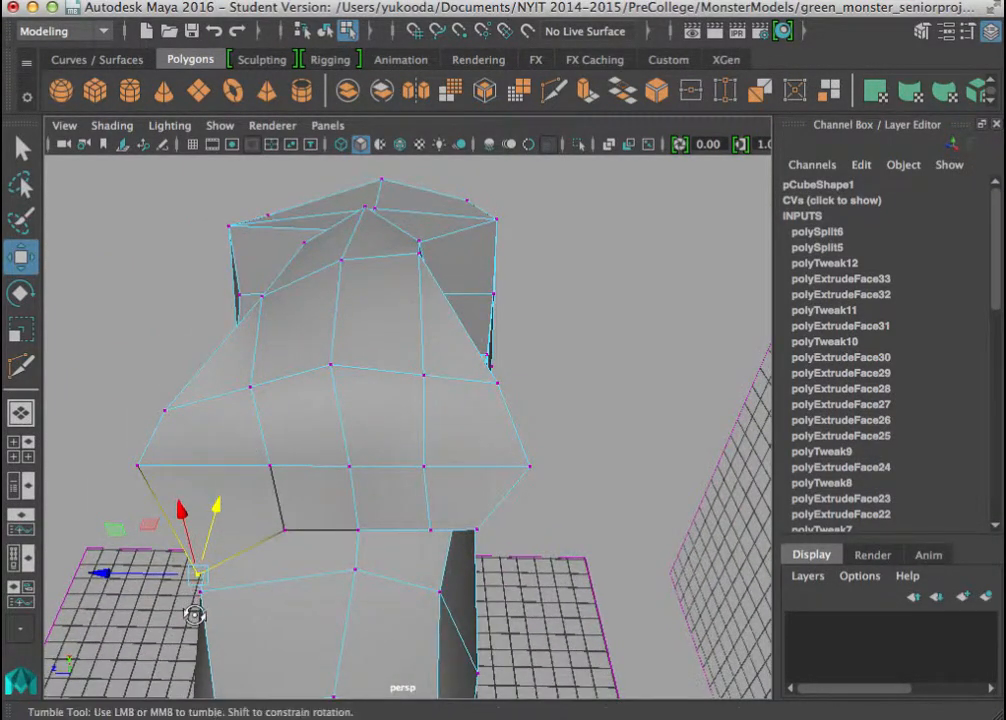
{"action": "left_click_drag", "start_coordinate": [193, 611], "coordinate": [242, 613], "text": "alt"}
{"action": "middle_click_drag", "start_coordinate": [242, 613], "coordinate": [513, 456], "text": "alt"}
{"action": "left_click_drag", "start_coordinate": [513, 456], "coordinate": [708, 486], "text": "alt"}
{"action": "mouse_move", "coordinate": [519, 388]}
{"action": "left_mouse_down"}
{"action": "mouse_move", "coordinate": [516, 341]}
{"action": "mouse_move", "coordinate": [477, 285]}
{"action": "mouse_move", "coordinate": [388, 317]}
{"action": "mouse_move", "coordinate": [463, 431]}
{"action": "mouse_move", "coordinate": [530, 397]}
{"action": "mouse_move", "coordinate": [537, 374]}
{"action": "mouse_move", "coordinate": [528, 370]}
{"action": "left_mouse_up"}
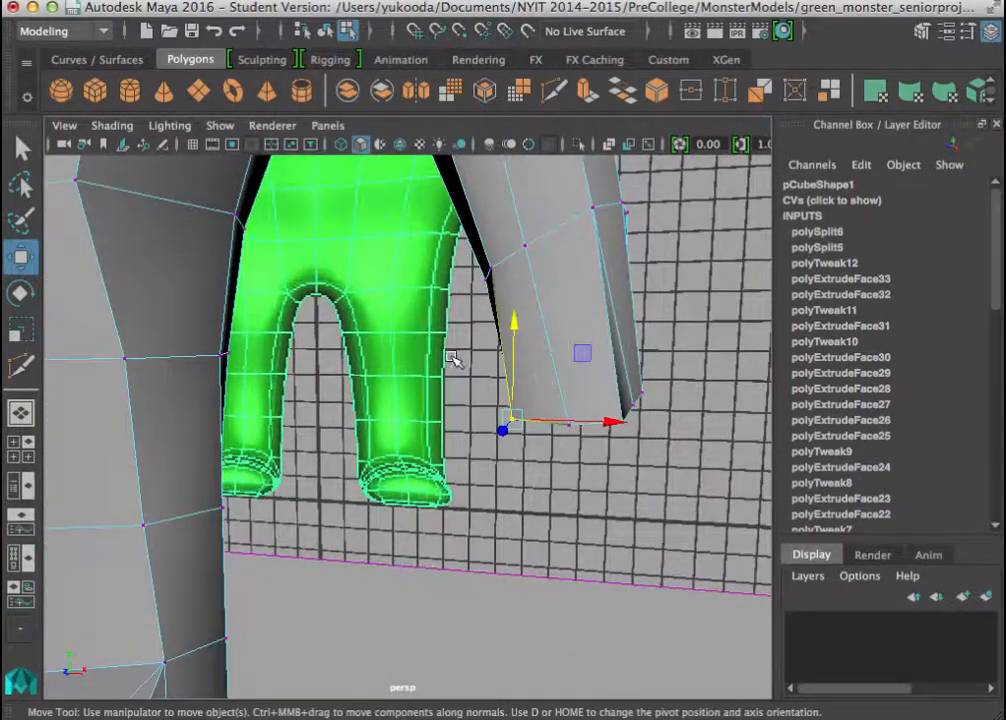
{"action": "left_click_drag", "start_coordinate": [632, 447], "coordinate": [578, 390]}
{"action": "key", "text": "r"}
{"action": "left_click_drag", "start_coordinate": [728, 428], "coordinate": [739, 552]}
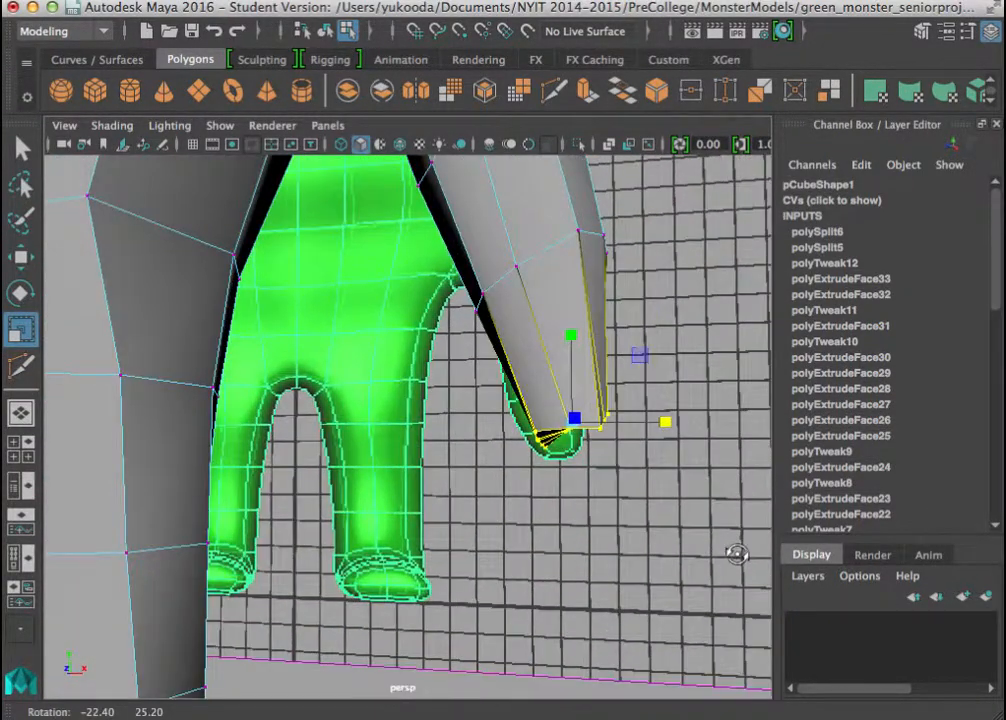
{"action": "left_click_drag", "start_coordinate": [578, 353], "coordinate": [571, 340]}
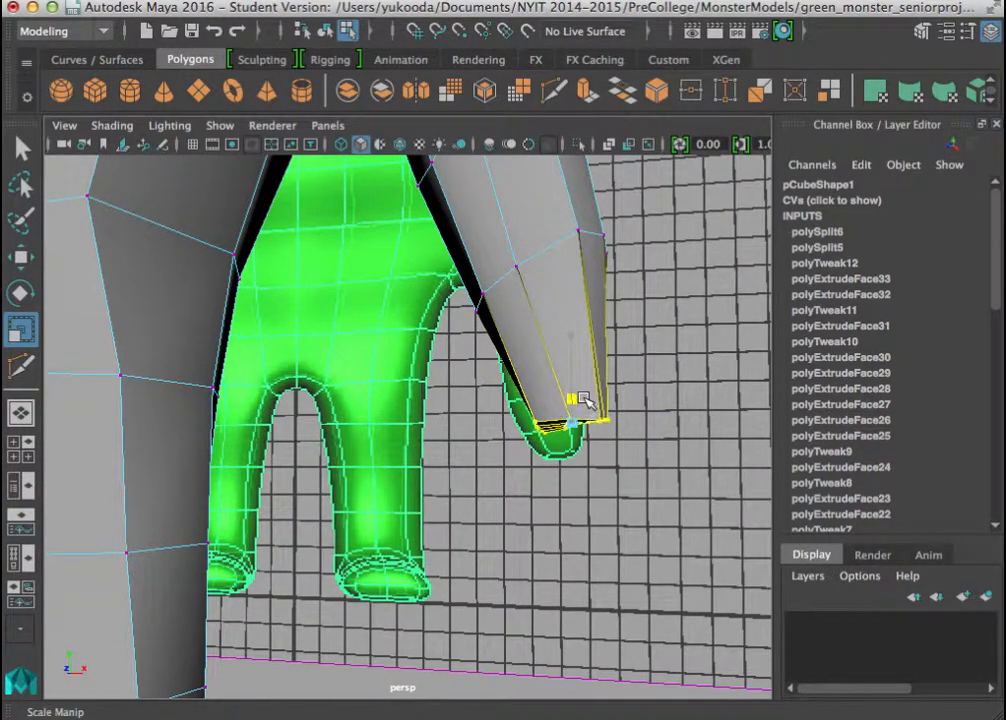
{"action": "left_click_drag", "start_coordinate": [582, 407], "coordinate": [578, 401]}
Move the two corner vertices at opposite ends of the hand's end cap inward along its width.
{"action": "left_click_drag", "start_coordinate": [578, 401], "coordinate": [296, 280], "text": "alt"}
{"action": "left_click_drag", "start_coordinate": [488, 383], "coordinate": [481, 375]}
{"action": "left_click", "coordinate": [440, 330]}
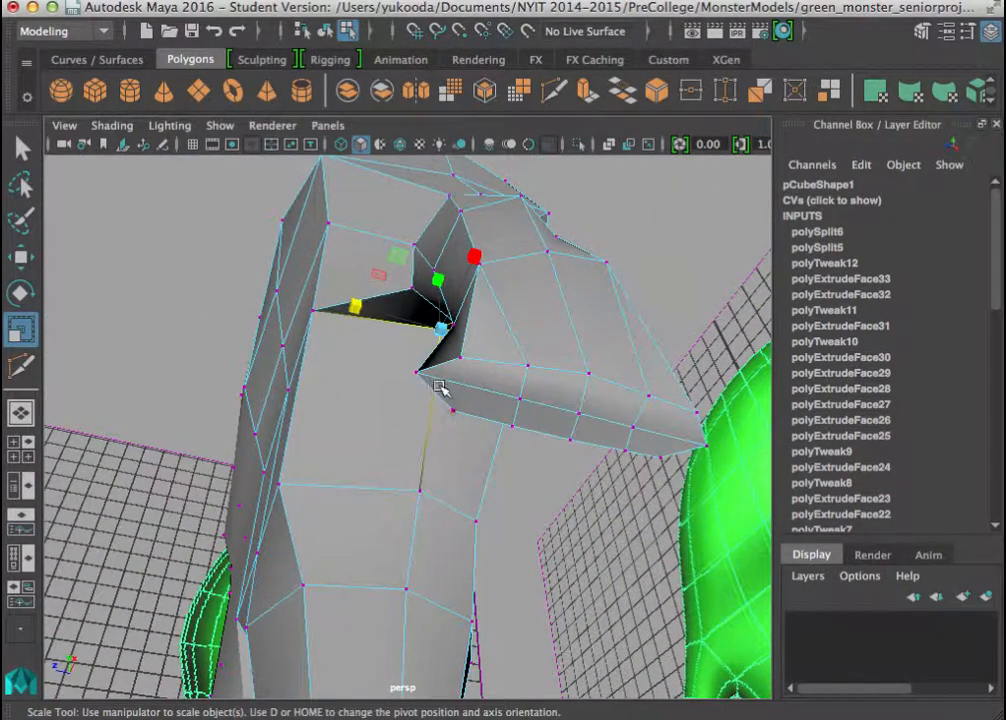
{"action": "left_click", "coordinate": [418, 373]}
{"action": "key", "text": "q"}
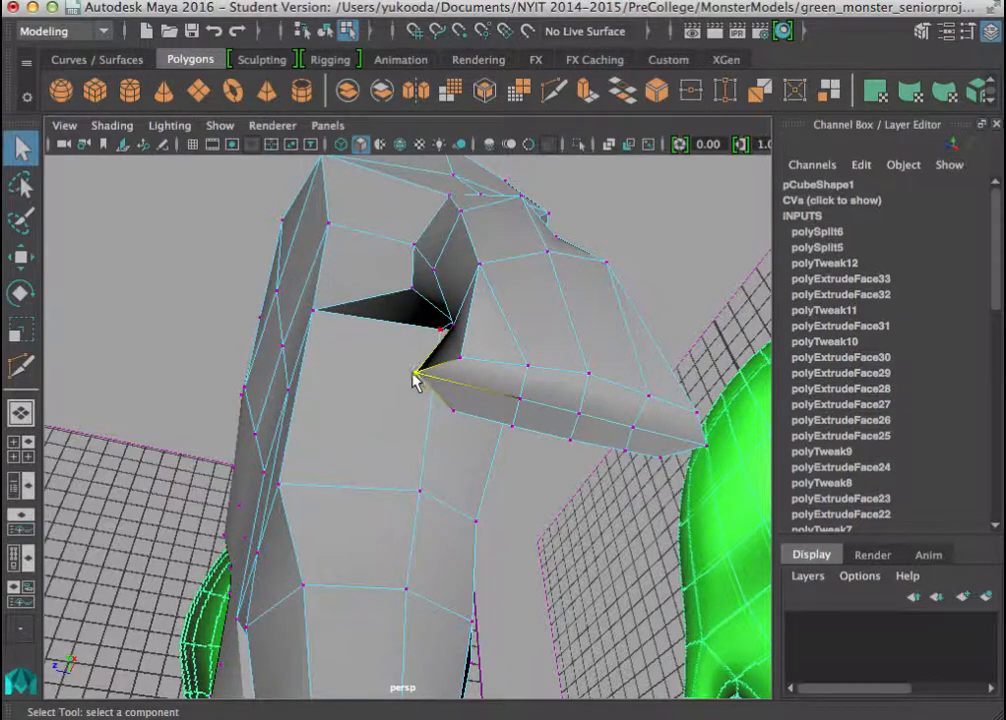
{"action": "key", "text": "w"}
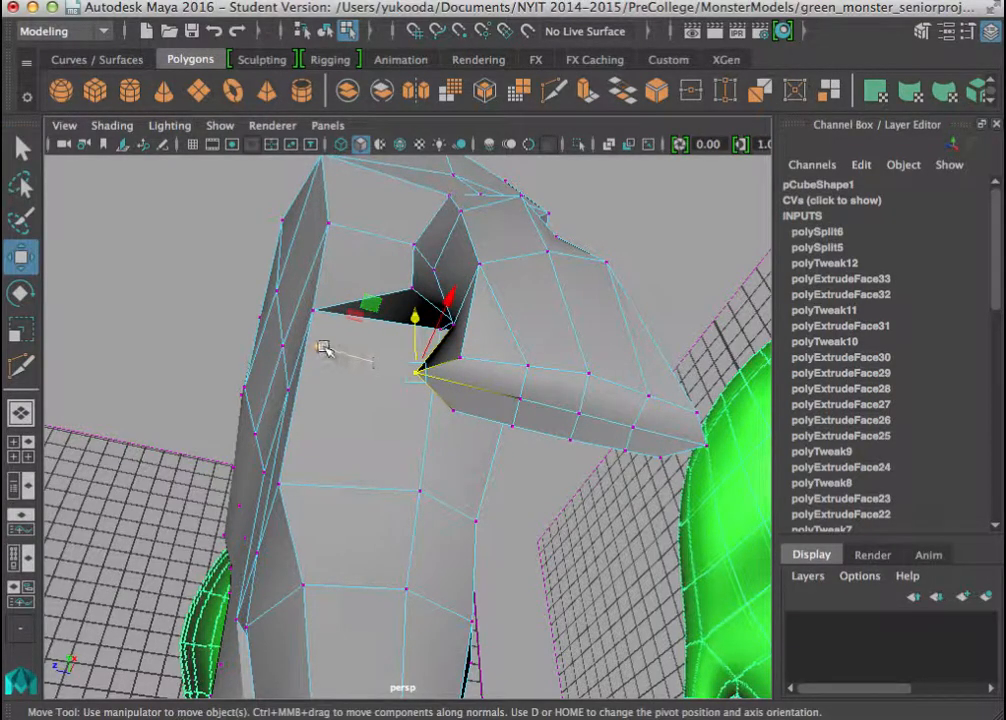
{"action": "middle_click_drag", "start_coordinate": [323, 347], "coordinate": [355, 358]}
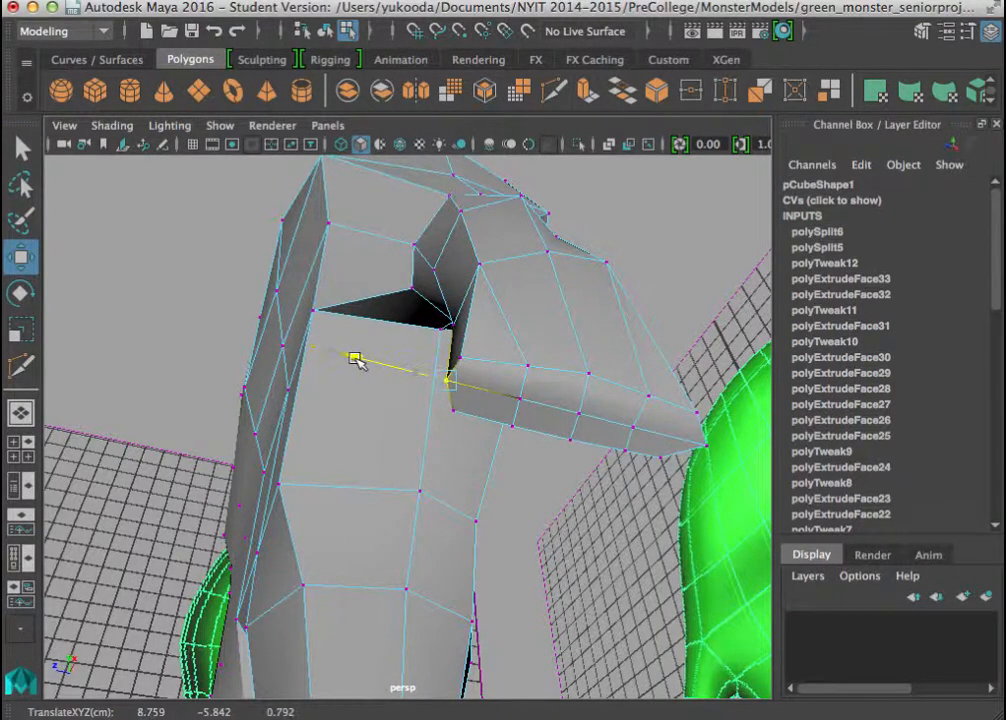
{"action": "left_click", "coordinate": [707, 447]}
{"action": "left_click_drag", "start_coordinate": [614, 417], "coordinate": [616, 418]}
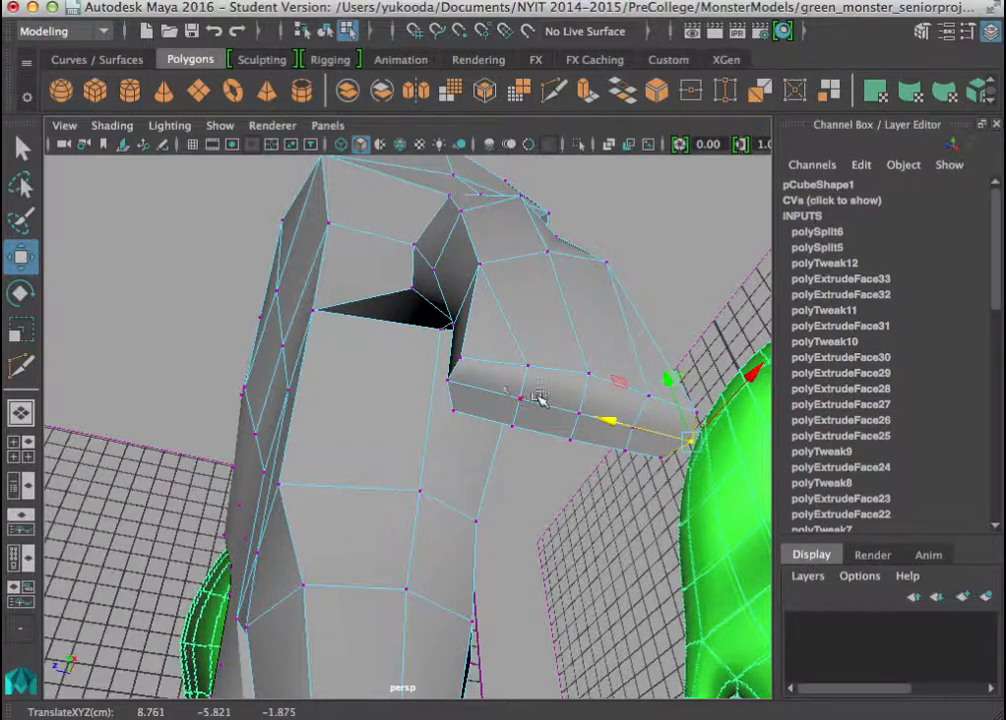
Examine the arm and the flattened hand from several sides against the green reference figure.
{"action": "left_click_drag", "start_coordinate": [490, 411], "coordinate": [586, 469], "text": "alt"}
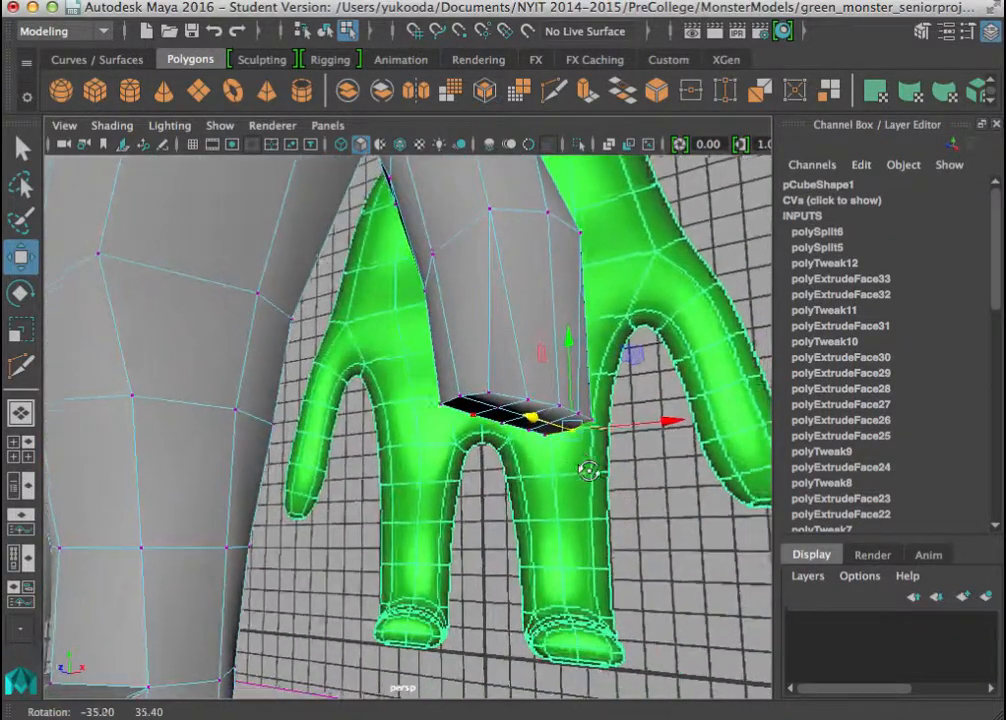
{"action": "middle_click_drag", "start_coordinate": [586, 469], "coordinate": [619, 527], "text": "alt"}
{"action": "left_click_drag", "start_coordinate": [619, 527], "coordinate": [494, 393], "text": "alt"}
{"action": "middle_click_drag", "start_coordinate": [524, 388], "coordinate": [538, 441], "text": "alt"}
{"action": "left_click_drag", "start_coordinate": [538, 441], "coordinate": [453, 460], "text": "alt"}
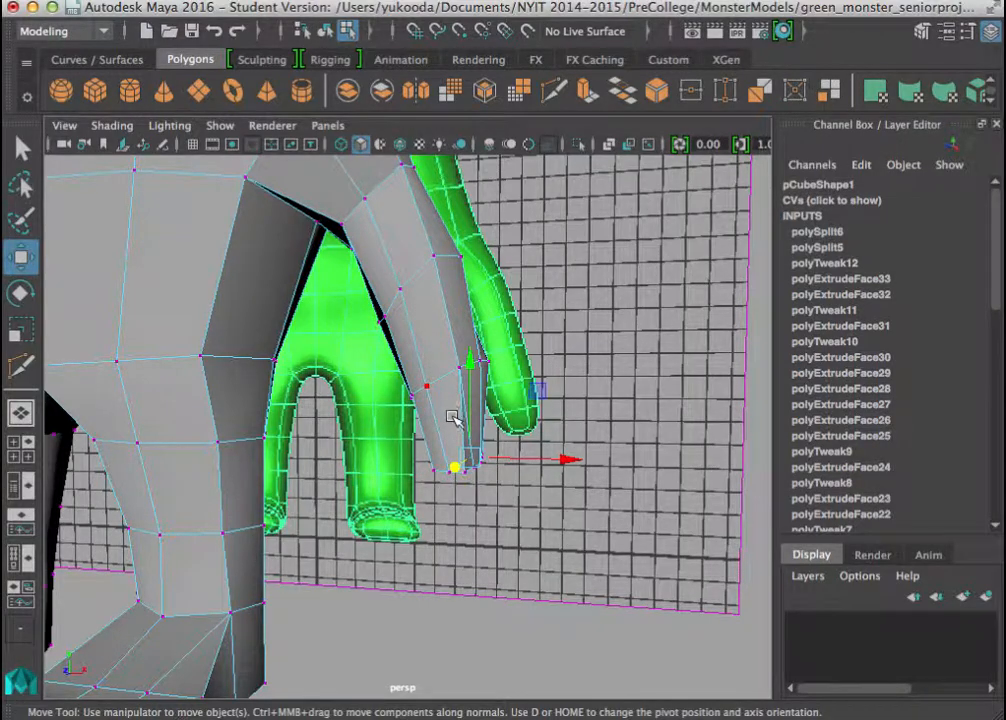
{"action": "left_click_drag", "start_coordinate": [433, 418], "coordinate": [238, 435], "text": "alt"}
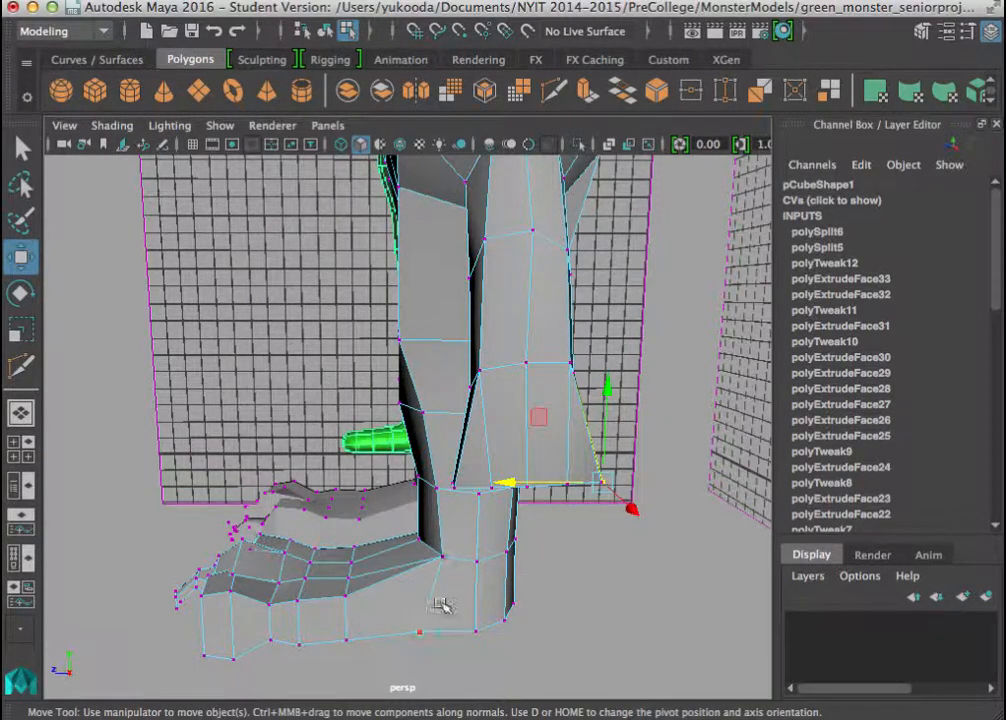
{"action": "left_click_drag", "start_coordinate": [440, 605], "coordinate": [337, 483], "text": "alt"}
{"action": "middle_click_drag", "start_coordinate": [335, 483], "coordinate": [300, 403], "text": "alt"}
{"action": "right_click_drag", "start_coordinate": [300, 403], "coordinate": [566, 469], "text": "alt"}
{"action": "left_click_drag", "start_coordinate": [563, 469], "coordinate": [548, 436], "text": "alt"}
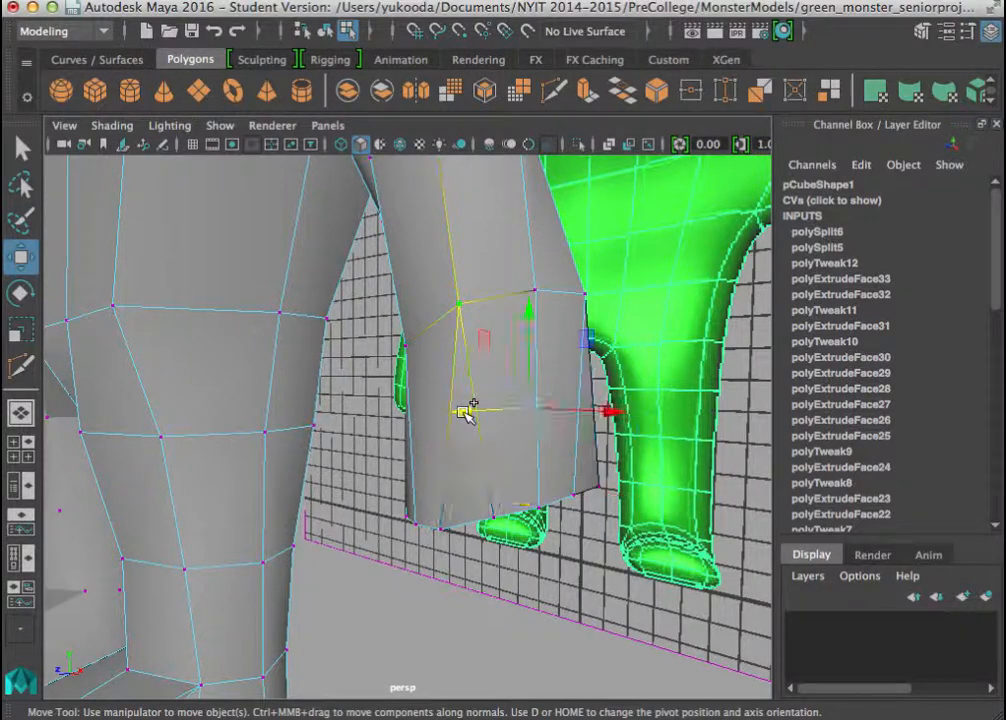
Try inserting an edge loop across the hand's narrow side and another across its broad face, undoing each one.
{"action": "right_click", "coordinate": [467, 412], "text": "shift"}
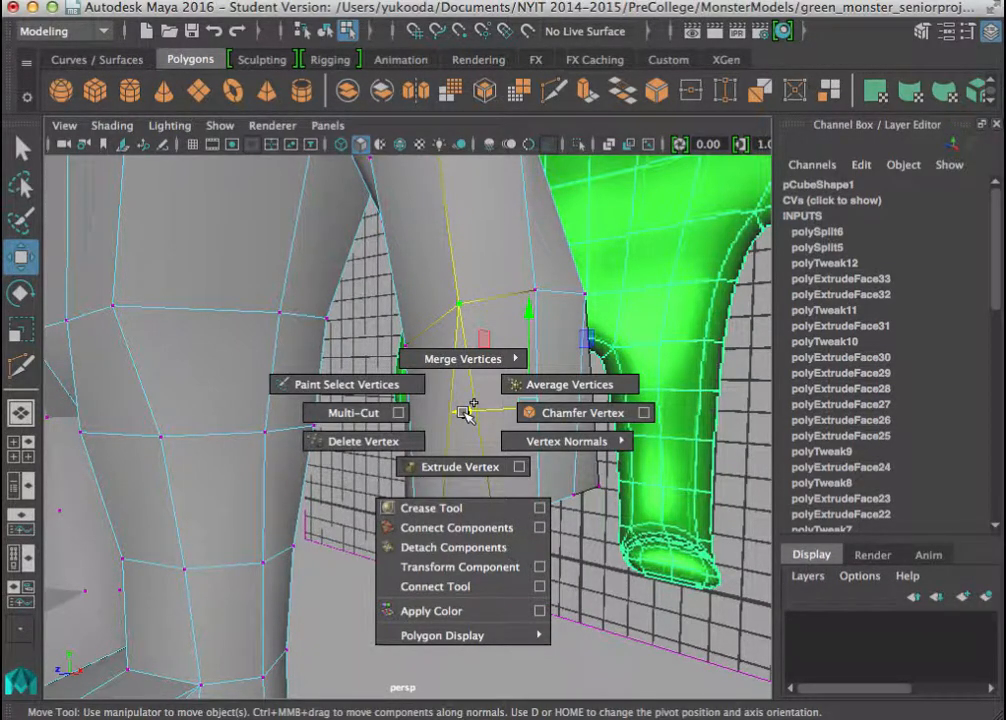
{"action": "left_click", "coordinate": [478, 3]}
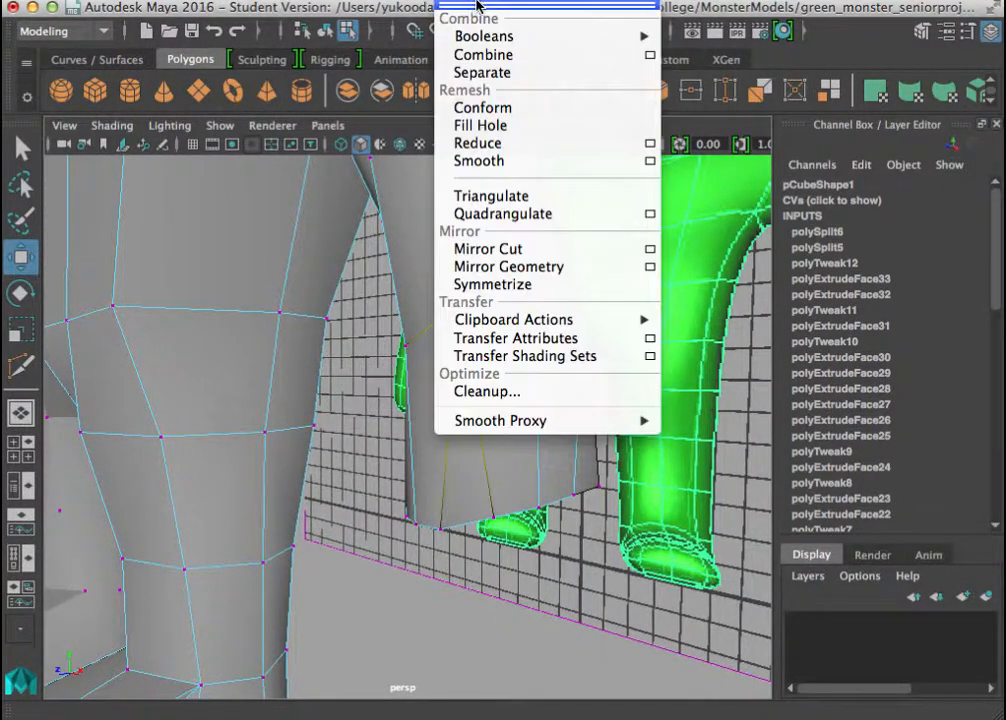
{"action": "mouse_move", "coordinate": [593, 2]}
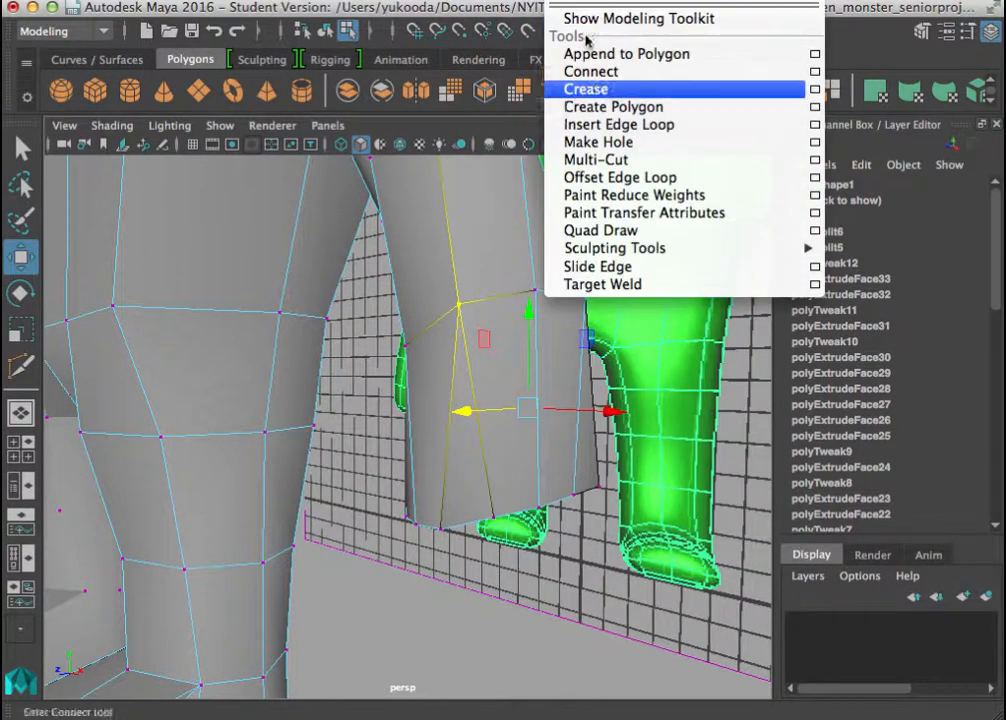
{"action": "left_click", "coordinate": [618, 124]}
{"action": "left_click", "coordinate": [455, 415]}
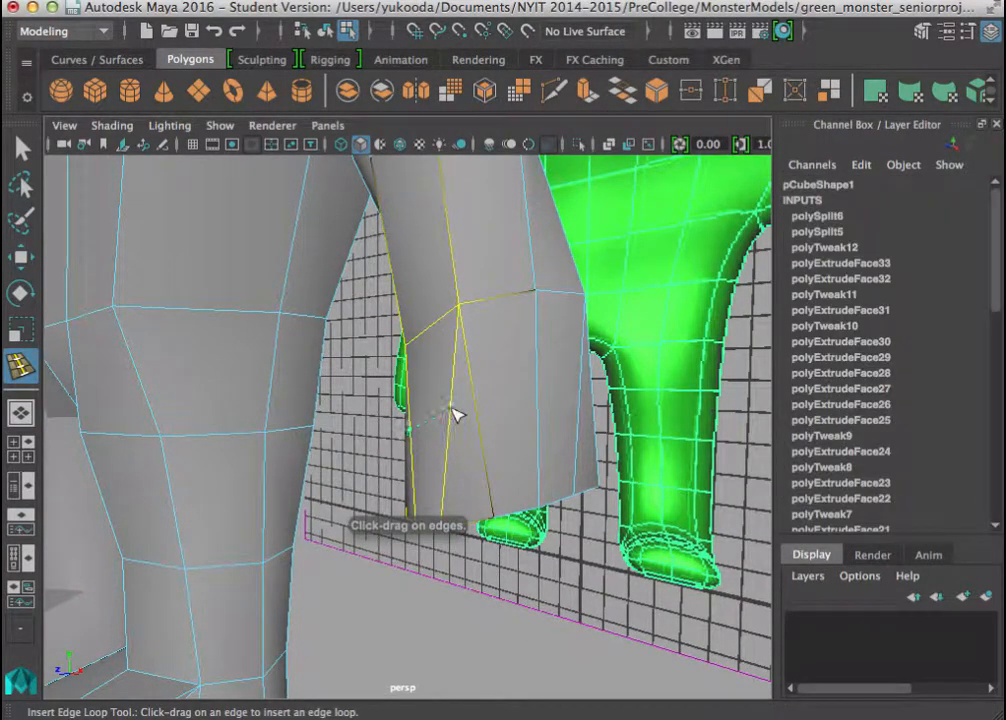
{"action": "left_click", "coordinate": [458, 404]}
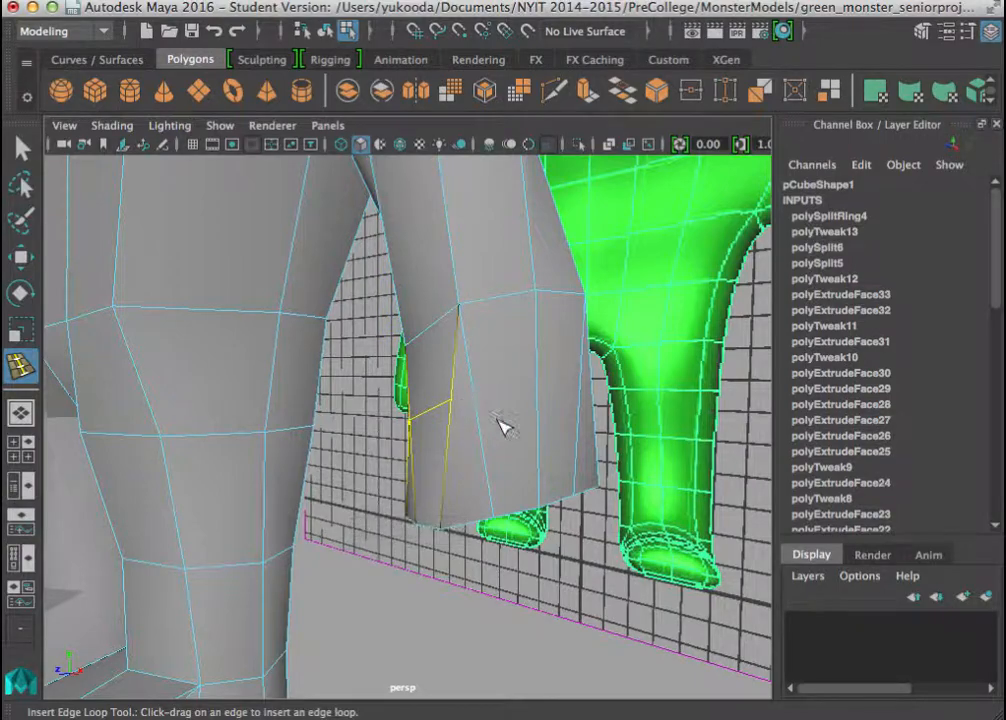
{"action": "key", "text": "ctrl+z"}
{"action": "left_click_drag", "start_coordinate": [460, 400], "coordinate": [462, 427], "text": "alt"}
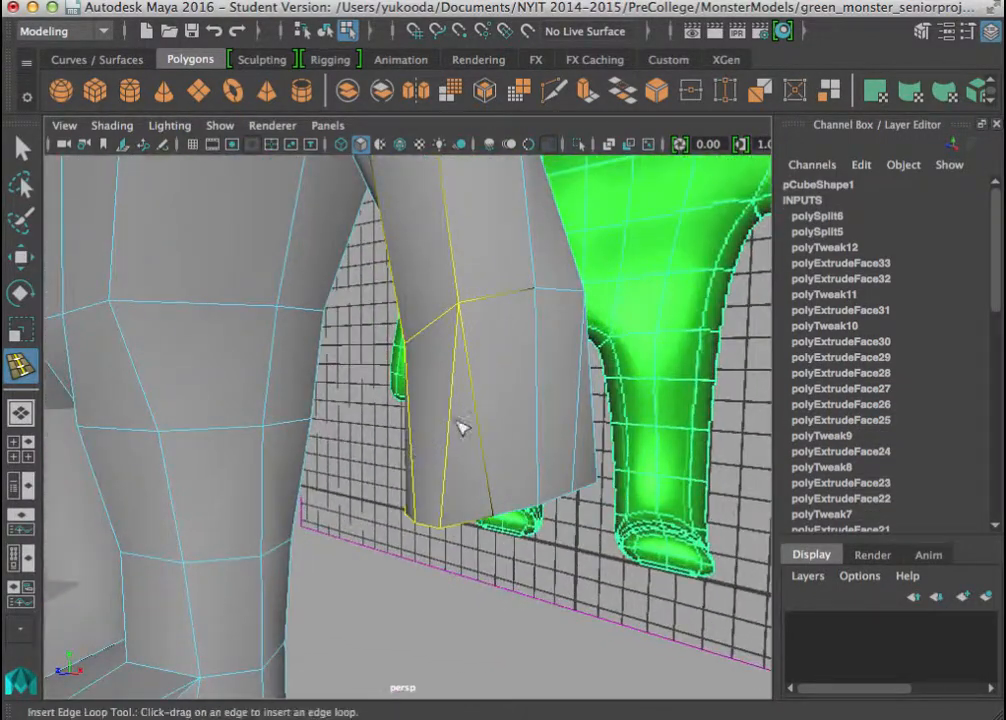
{"action": "left_click", "coordinate": [539, 394]}
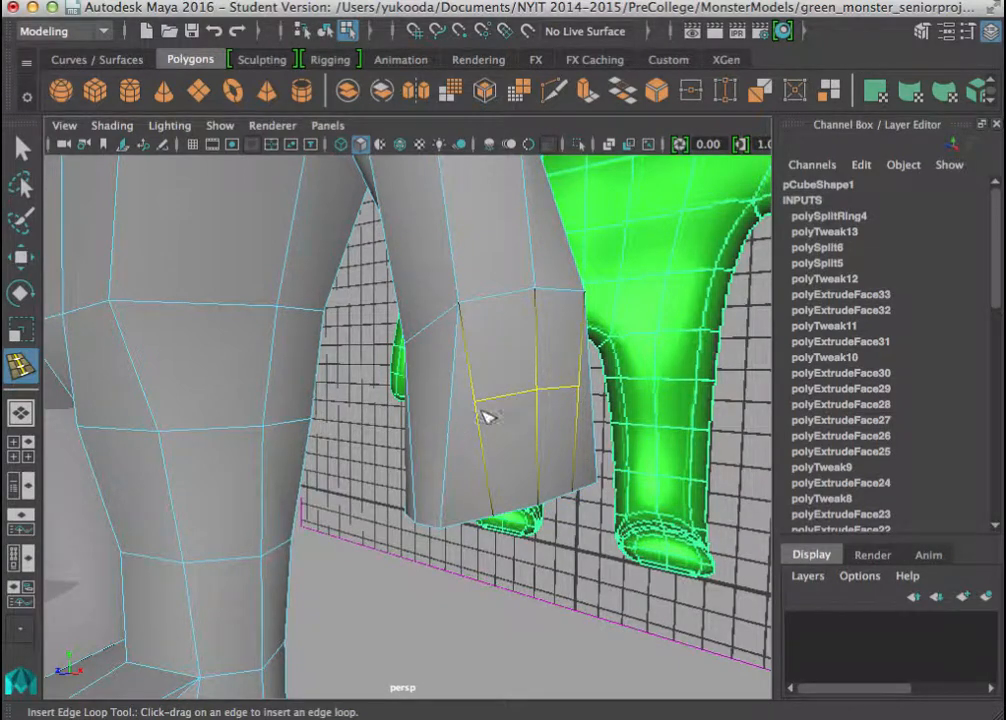
{"action": "key", "text": "ctrl+z"}
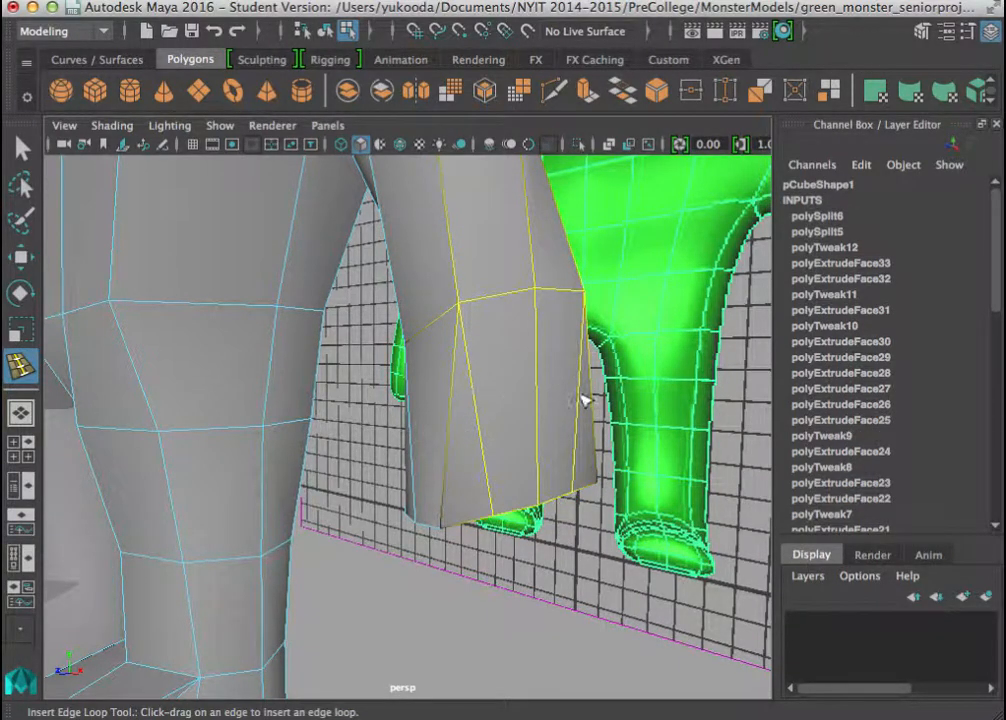
Insert an edge loop around the forearm just above the wrist.
{"action": "left_click_drag", "start_coordinate": [583, 400], "coordinate": [563, 416], "text": "alt"}
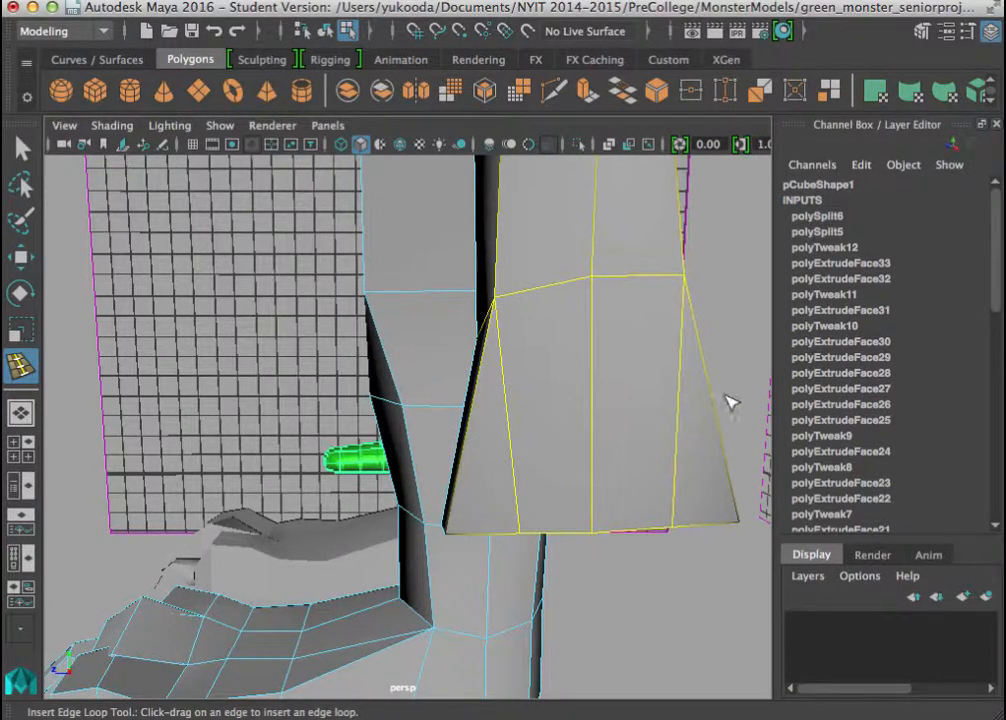
{"action": "left_click_drag", "start_coordinate": [729, 401], "coordinate": [710, 462], "text": "alt"}
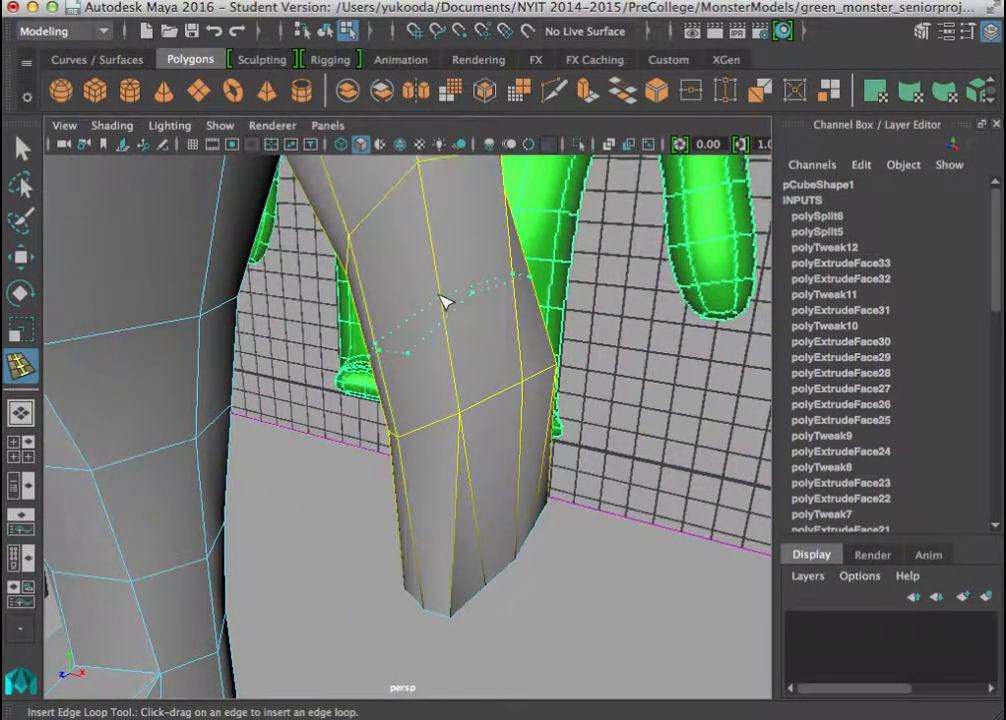
{"action": "left_click", "coordinate": [443, 290]}
{"action": "left_click_drag", "start_coordinate": [442, 314], "coordinate": [397, 382], "text": "alt"}
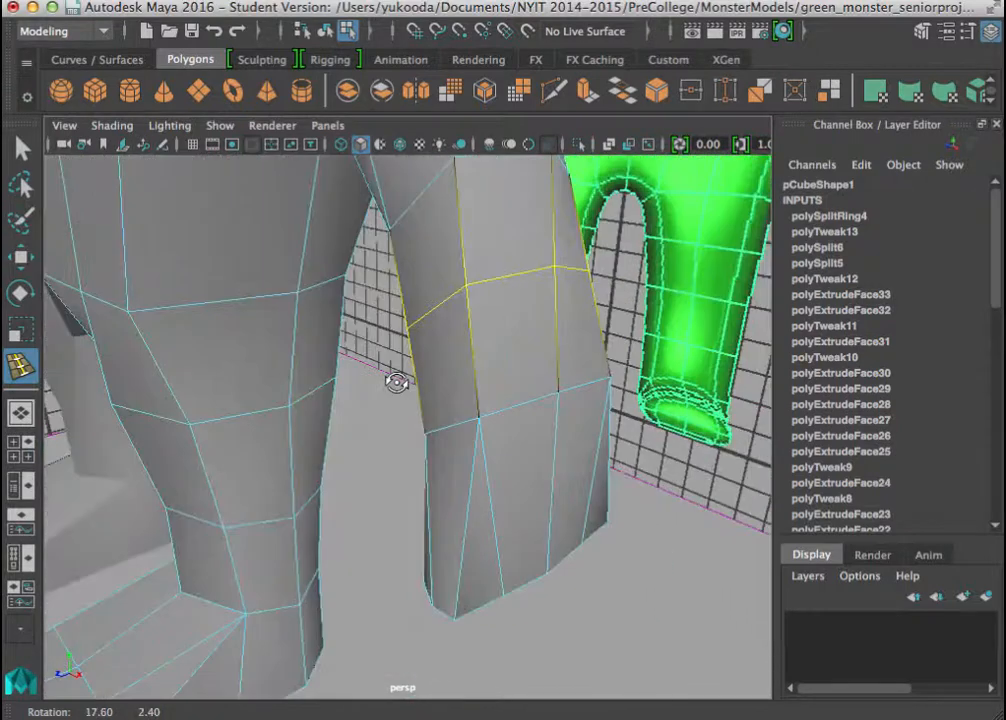
Scale the new edge loop above the wrist inward and shift it slightly up the forearm.
{"action": "key", "text": "r"}
{"action": "left_click_drag", "start_coordinate": [487, 308], "coordinate": [449, 317]}
{"action": "left_click", "coordinate": [456, 317]}
{"action": "key", "text": "w"}
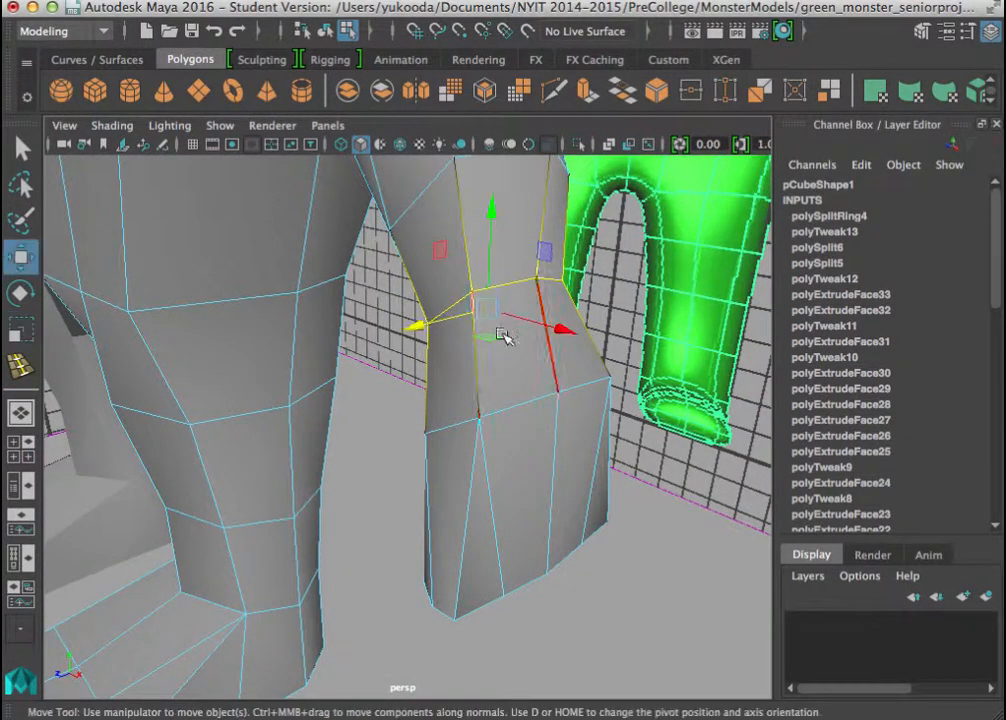
{"action": "left_click_drag", "start_coordinate": [470, 380], "coordinate": [503, 301], "text": "alt"}
{"action": "left_click_drag", "start_coordinate": [395, 213], "coordinate": [393, 191]}
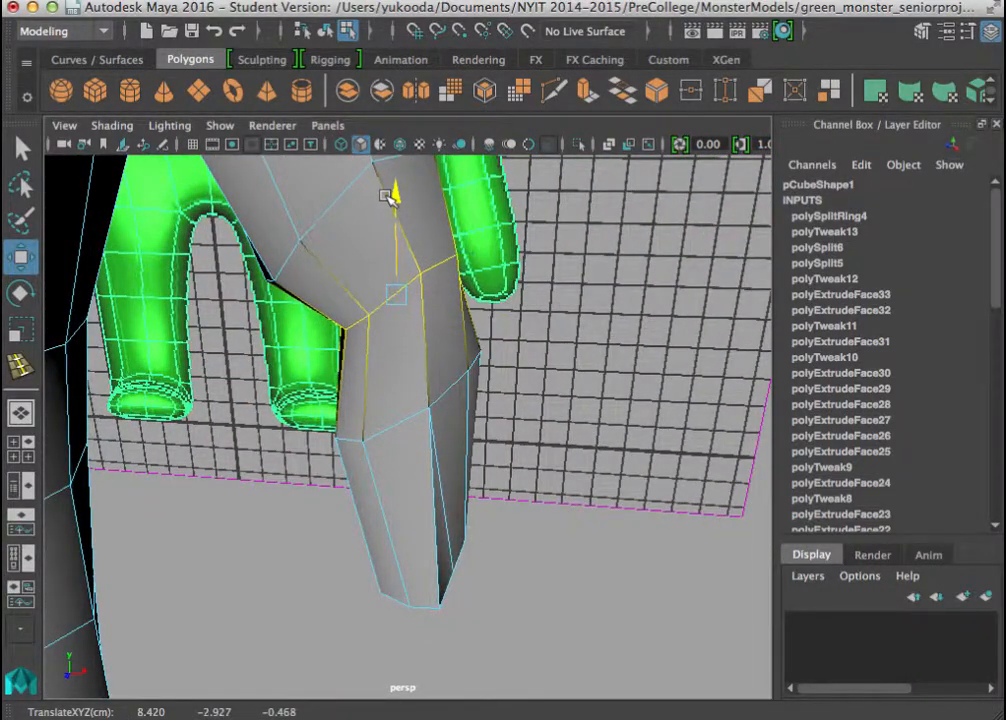
{"action": "left_click_drag", "start_coordinate": [422, 374], "coordinate": [374, 388], "text": "alt"}
{"action": "middle_click_drag", "start_coordinate": [374, 388], "coordinate": [352, 318], "text": "alt"}
{"action": "left_click_drag", "start_coordinate": [372, 362], "coordinate": [410, 430], "text": "alt"}
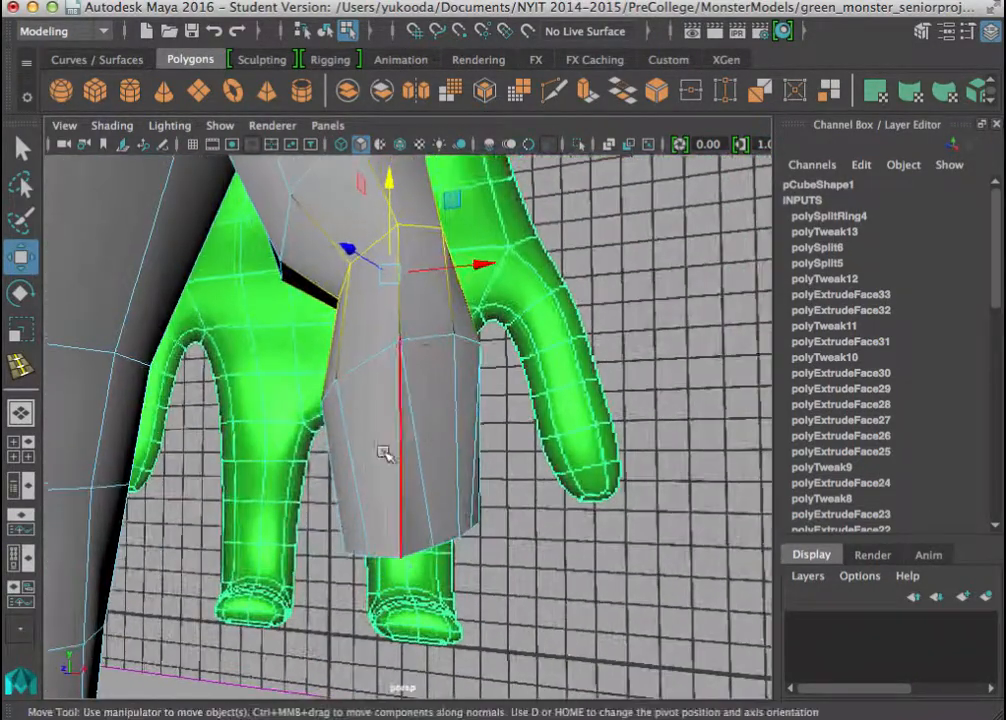
{"action": "middle_click_drag", "start_coordinate": [384, 454], "coordinate": [388, 343], "text": "alt"}
{"action": "left_click_drag", "start_coordinate": [388, 343], "coordinate": [413, 306], "text": "alt"}
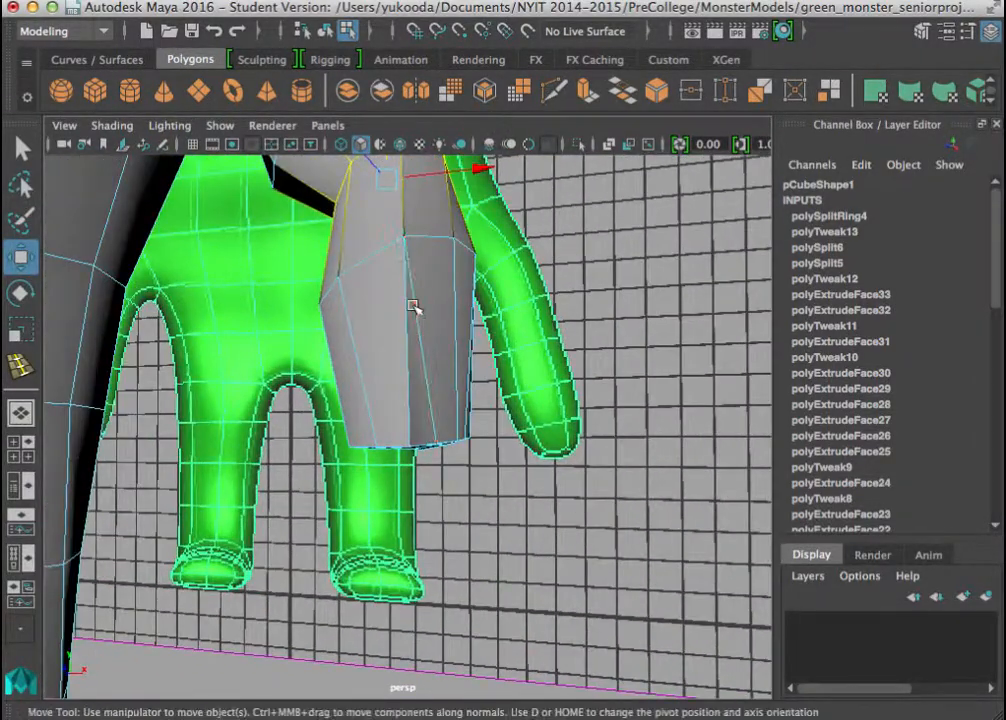
Extrude the two narrow side faces of the hand with Local Translate Y 0.253 and Z 0.068, and tilt them as the thumb's base.
{"action": "key", "text": "q"}
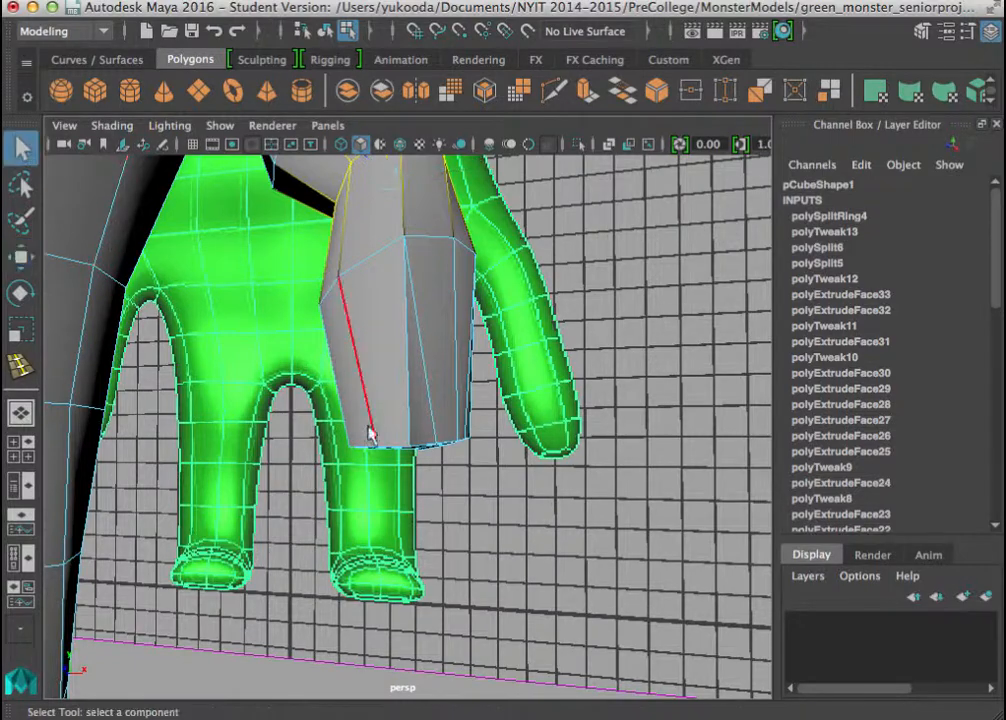
{"action": "right_click_drag", "start_coordinate": [365, 390], "coordinate": [370, 195]}
{"action": "left_click_drag", "start_coordinate": [328, 448], "coordinate": [376, 520], "text": "alt"}
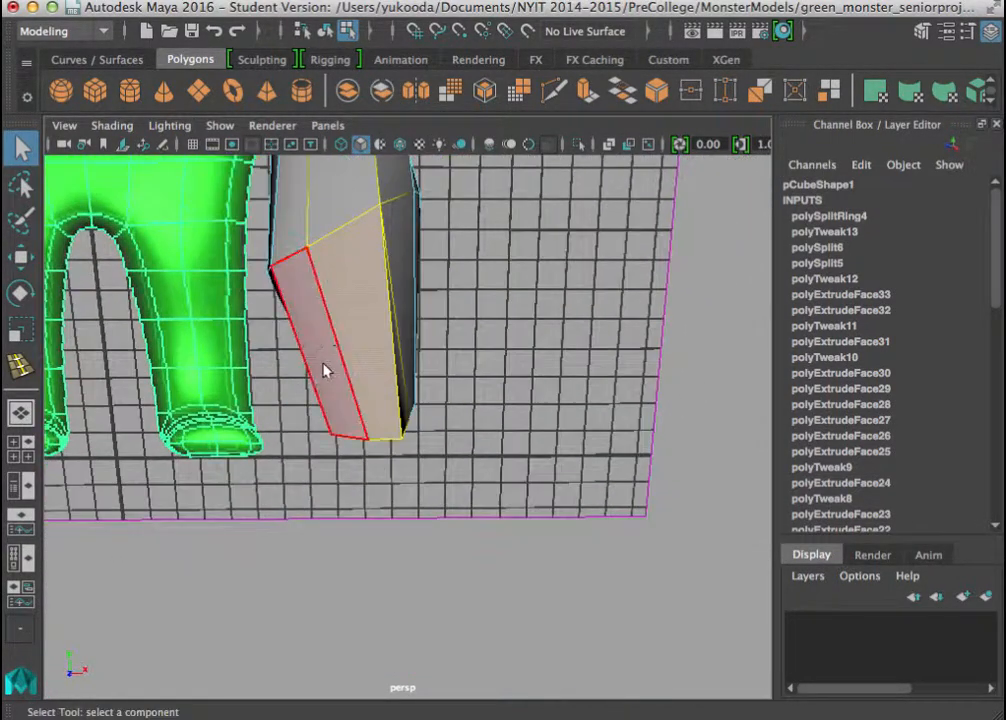
{"action": "left_click_drag", "start_coordinate": [338, 400], "coordinate": [292, 449], "text": "alt"}
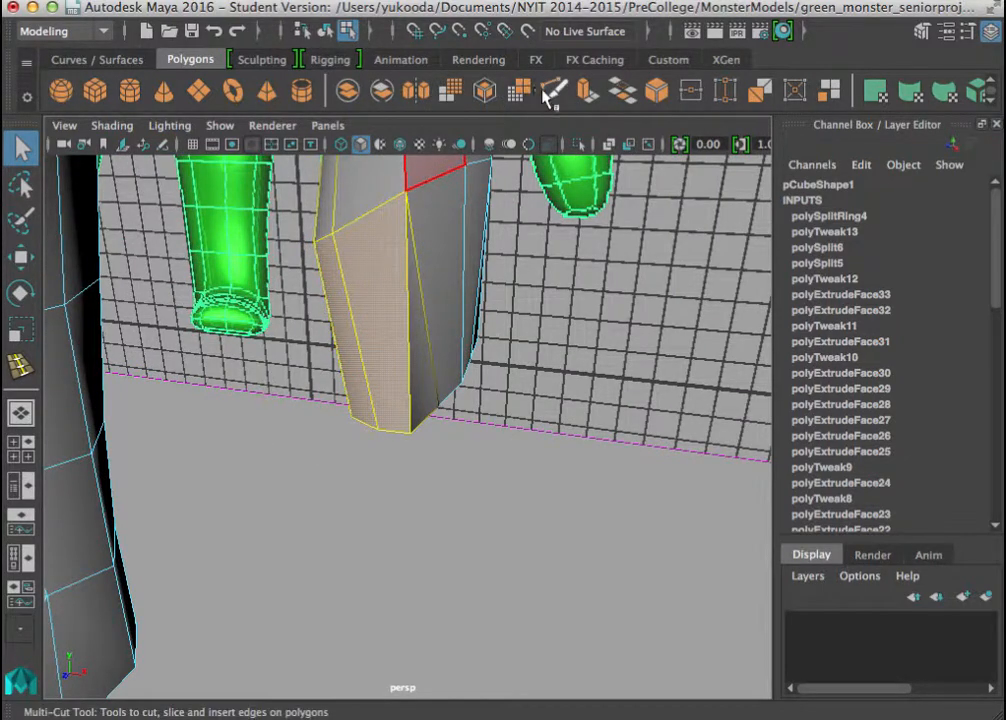
{"action": "left_click", "coordinate": [586, 95]}
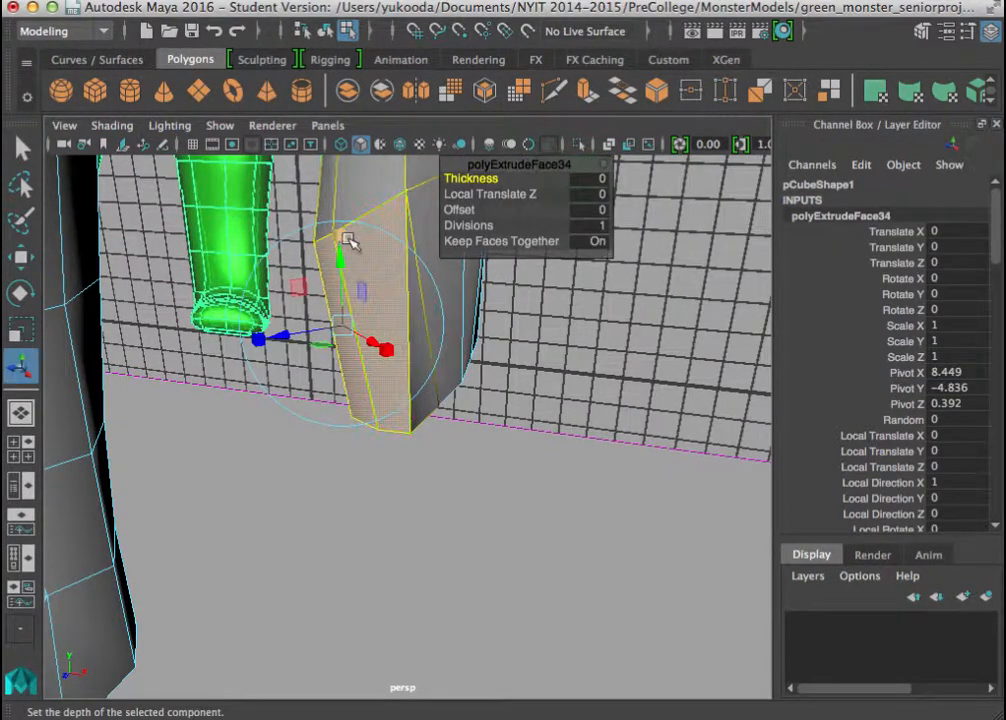
{"action": "mouse_move", "coordinate": [347, 239]}
{"action": "left_mouse_down"}
{"action": "mouse_move", "coordinate": [349, 280]}
{"action": "mouse_move", "coordinate": [338, 233]}
{"action": "left_mouse_up"}
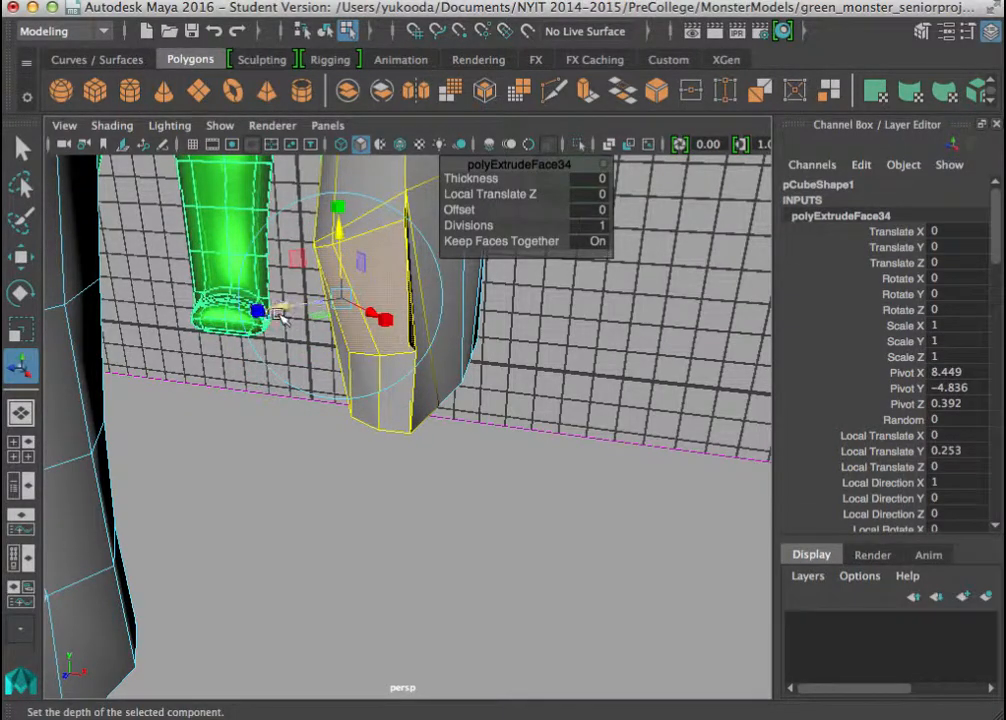
{"action": "left_click_drag", "start_coordinate": [278, 313], "coordinate": [270, 309]}
{"action": "left_click_drag", "start_coordinate": [360, 360], "coordinate": [217, 345], "text": "alt"}
{"action": "middle_click_drag", "start_coordinate": [358, 312], "coordinate": [340, 404], "text": "alt"}
{"action": "left_click", "coordinate": [395, 273]}
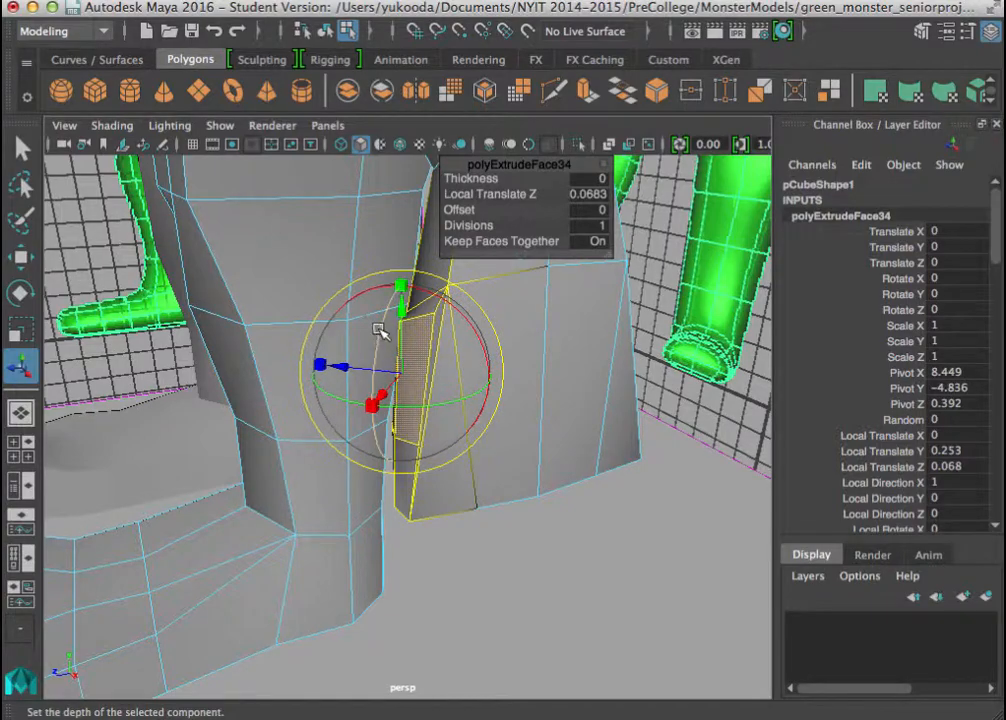
{"action": "left_click_drag", "start_coordinate": [379, 331], "coordinate": [362, 400]}
Extrude the thumb faces again by a Local Translate Z of 0.389, scale them down and offset them 0.25 along world Z.
{"action": "key", "text": "ctrl+e"}
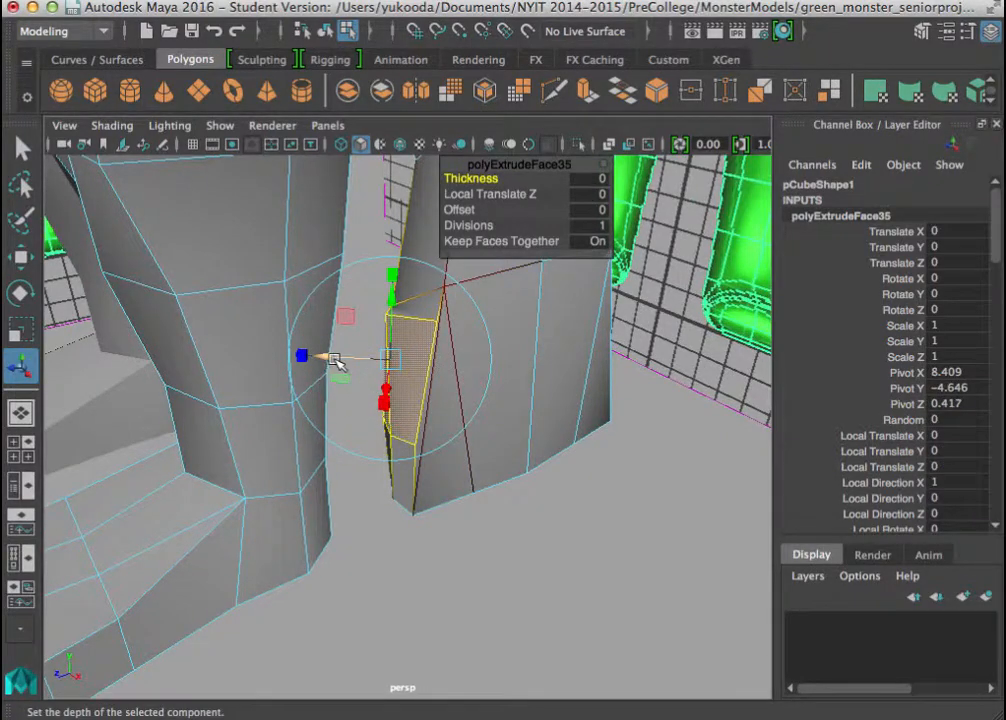
{"action": "left_click_drag", "start_coordinate": [335, 360], "coordinate": [297, 372]}
{"action": "left_click_drag", "start_coordinate": [305, 442], "coordinate": [469, 431], "text": "alt"}
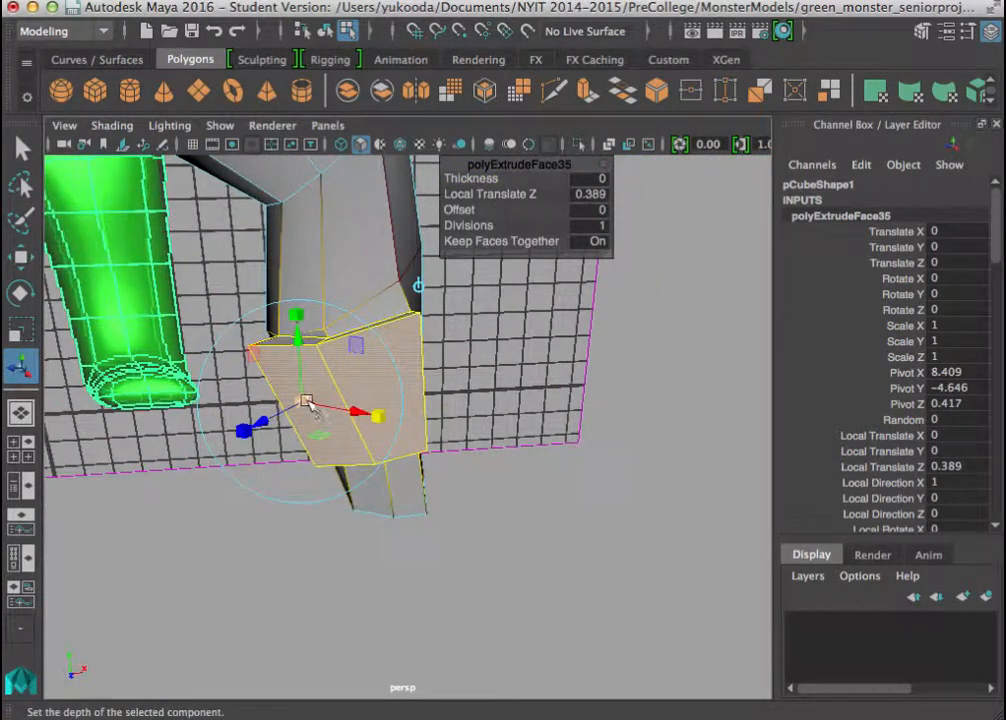
{"action": "left_click_drag", "start_coordinate": [290, 415], "coordinate": [508, 441], "text": "alt"}
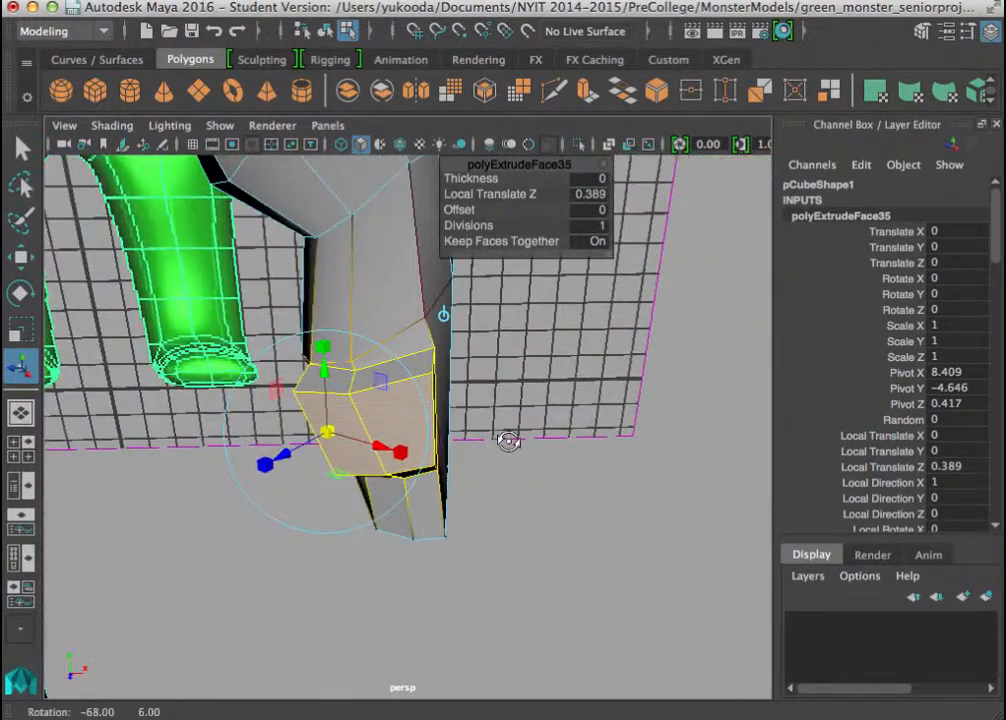
{"action": "left_click", "coordinate": [442, 315]}
{"action": "left_click_drag", "start_coordinate": [429, 436], "coordinate": [340, 478], "text": "alt"}
{"action": "left_click", "coordinate": [367, 428]}
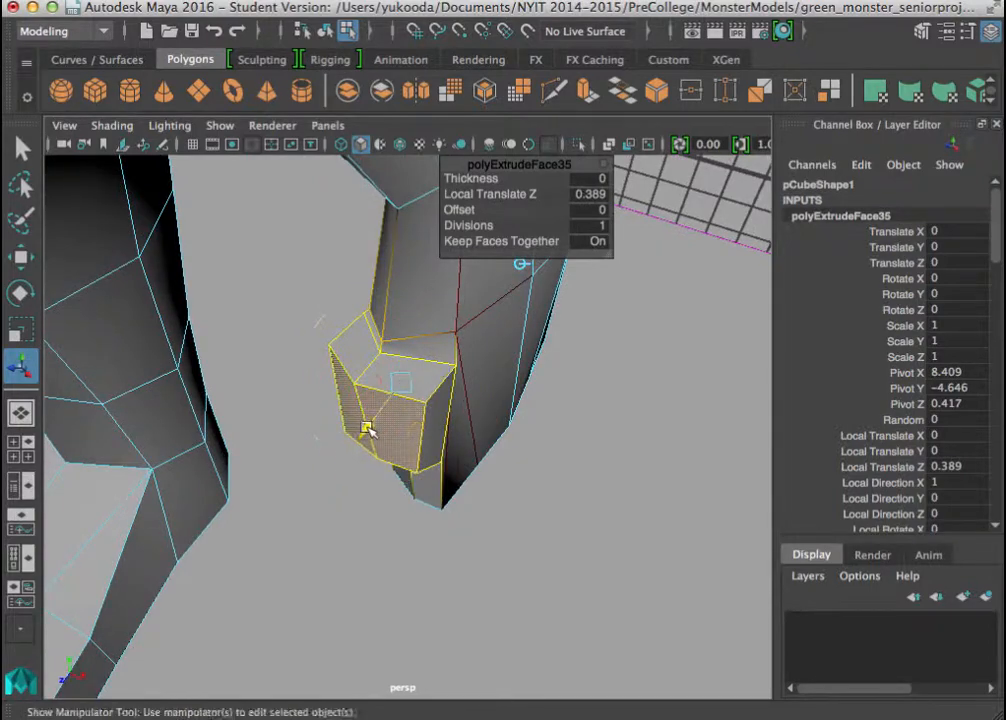
{"action": "left_click_drag", "start_coordinate": [367, 428], "coordinate": [432, 541]}
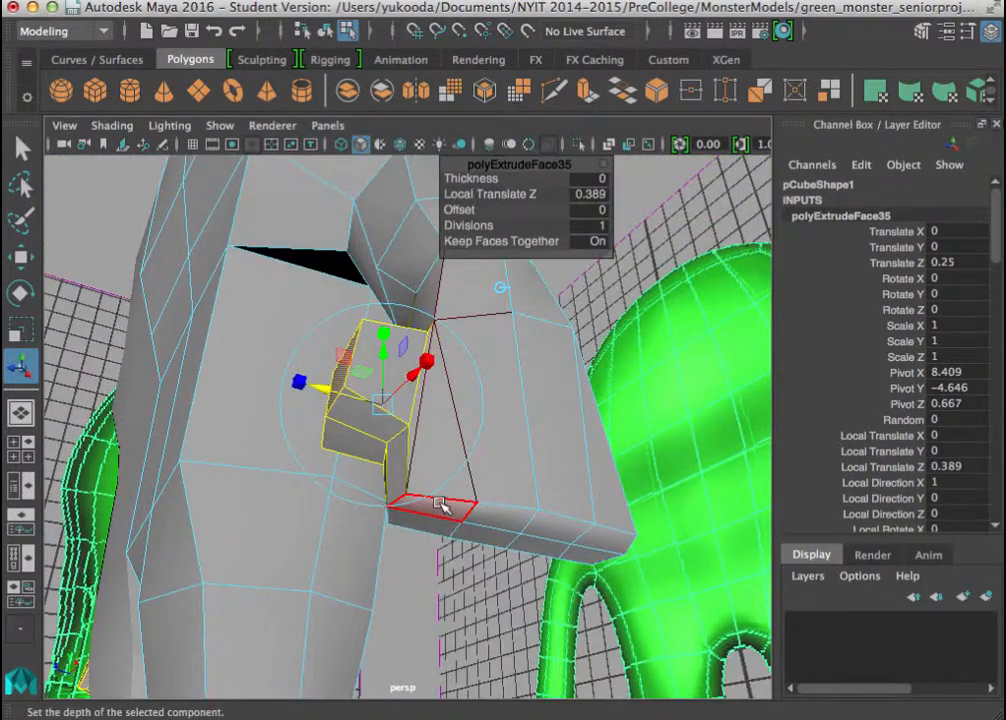
Extrude the two hand-end faces nearest the thumb by a Local Translate Z of 0.76, shift them 0.075 in local Y and taper them.
{"action": "right_click_drag", "start_coordinate": [440, 505], "coordinate": [424, 198]}
{"action": "left_click", "coordinate": [431, 523]}
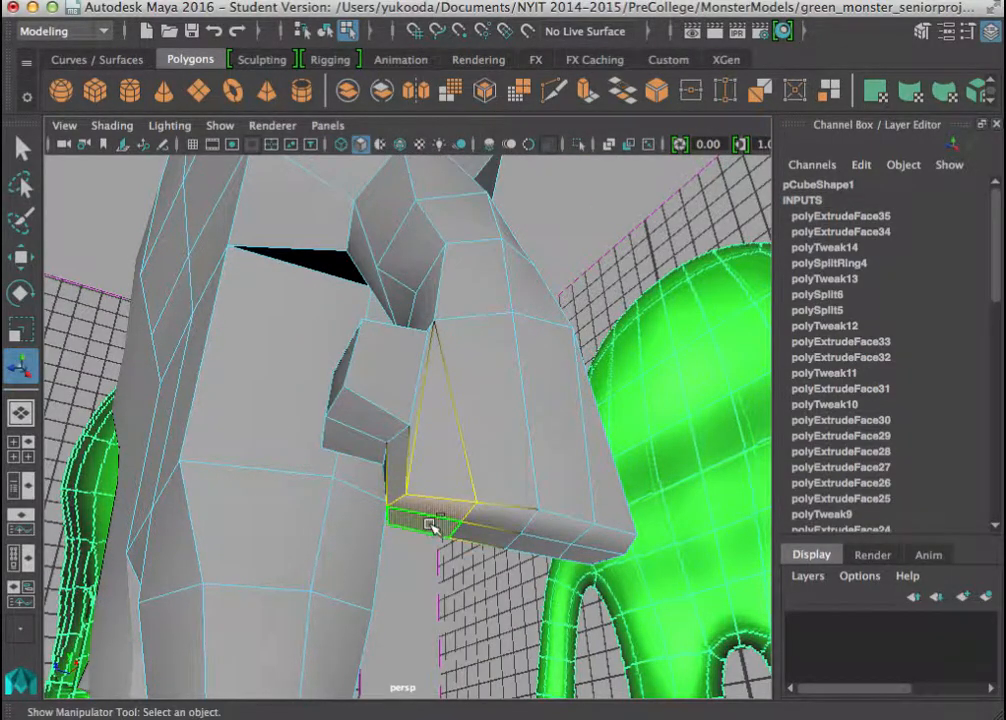
{"action": "key", "text": "ctrl+e"}
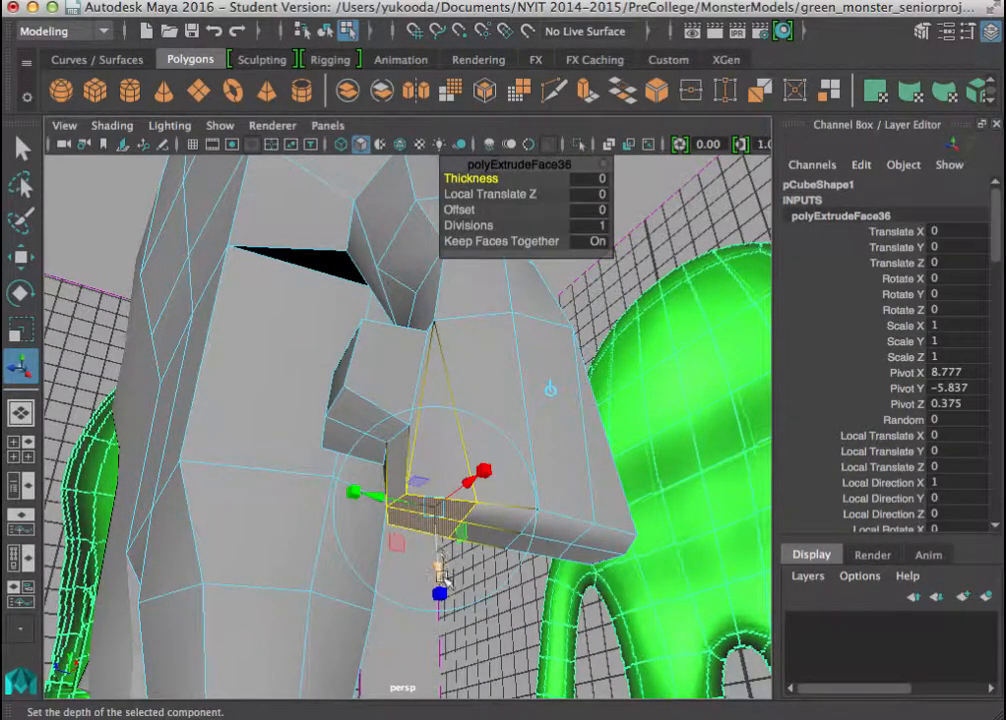
{"action": "left_click_drag", "start_coordinate": [441, 577], "coordinate": [440, 633]}
{"action": "middle_click_drag", "start_coordinate": [444, 640], "coordinate": [436, 477], "text": "alt"}
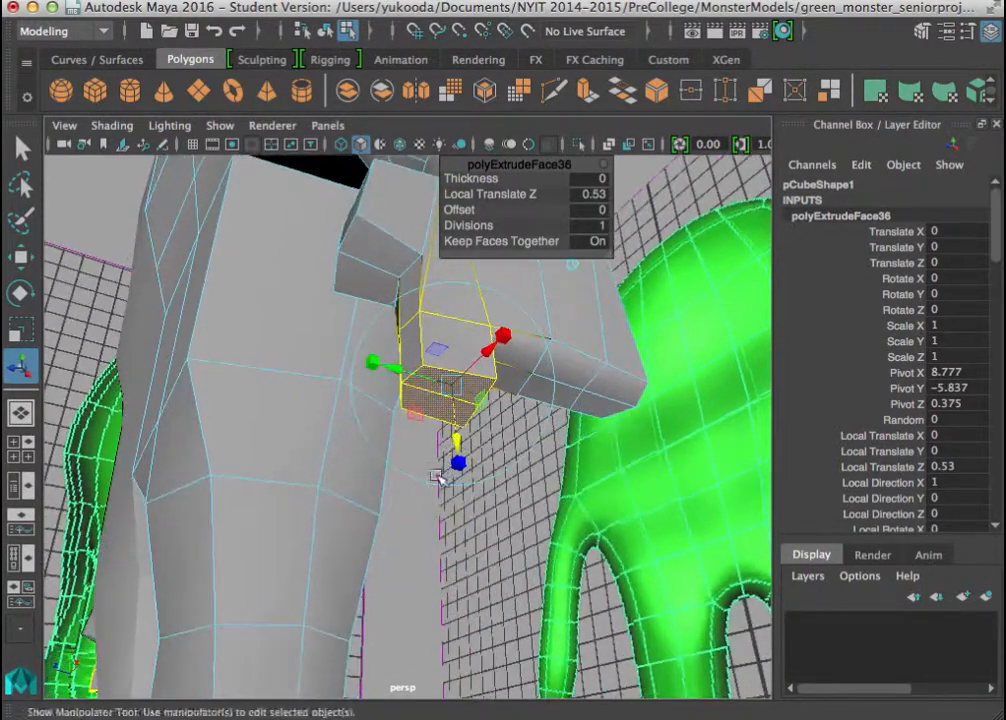
{"action": "left_click_drag", "start_coordinate": [438, 477], "coordinate": [391, 521], "text": "alt"}
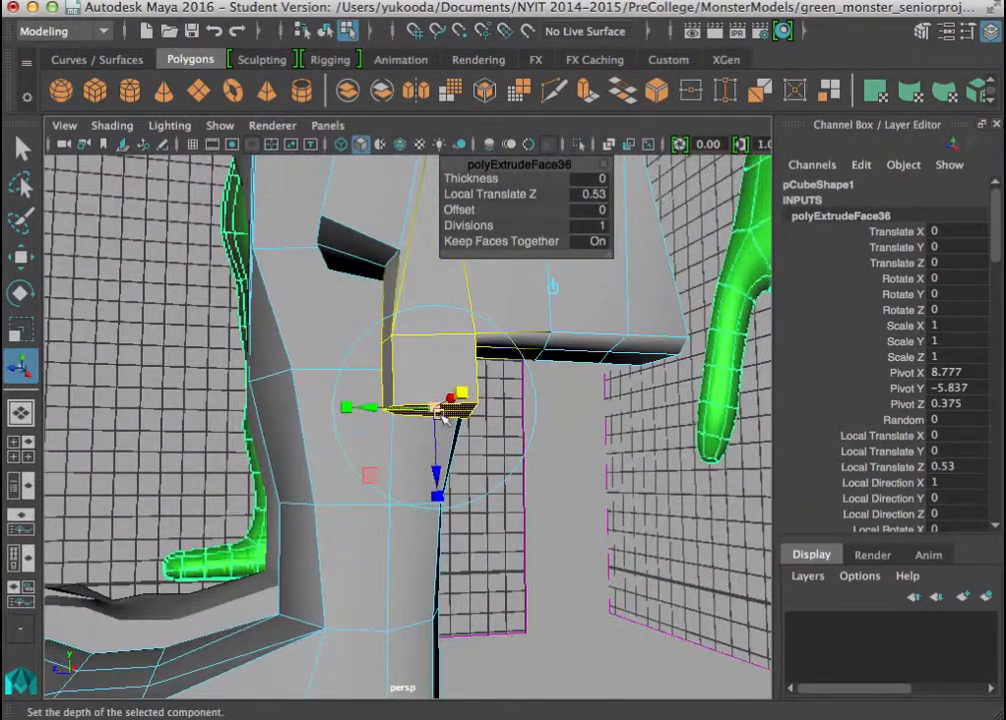
{"action": "left_click_drag", "start_coordinate": [433, 471], "coordinate": [434, 505]}
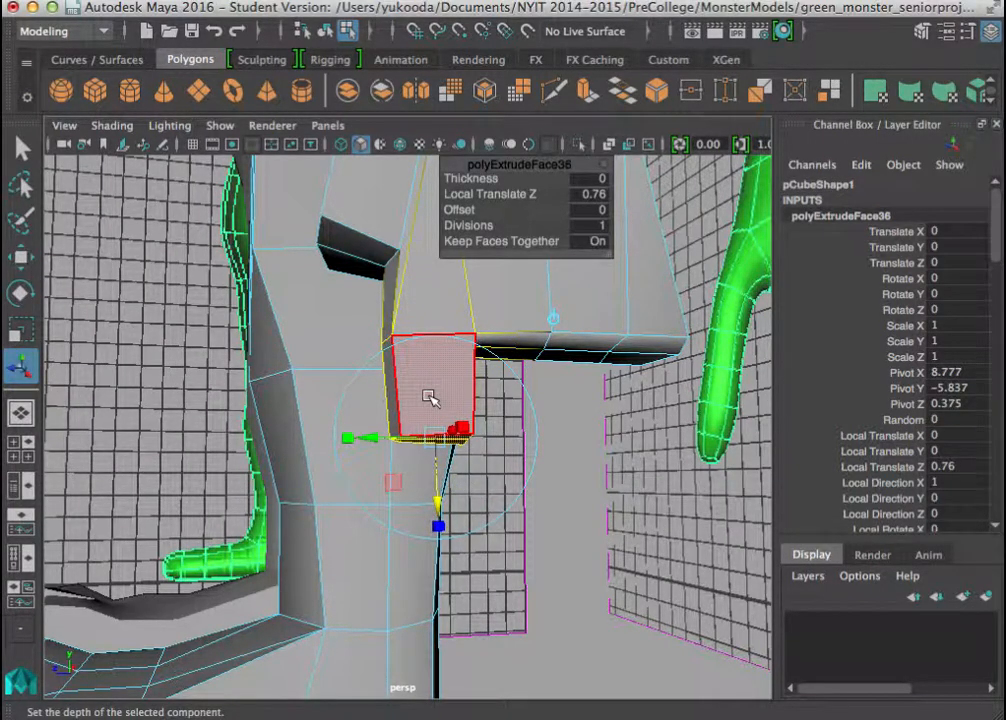
{"action": "left_click_drag", "start_coordinate": [429, 397], "coordinate": [355, 490]}
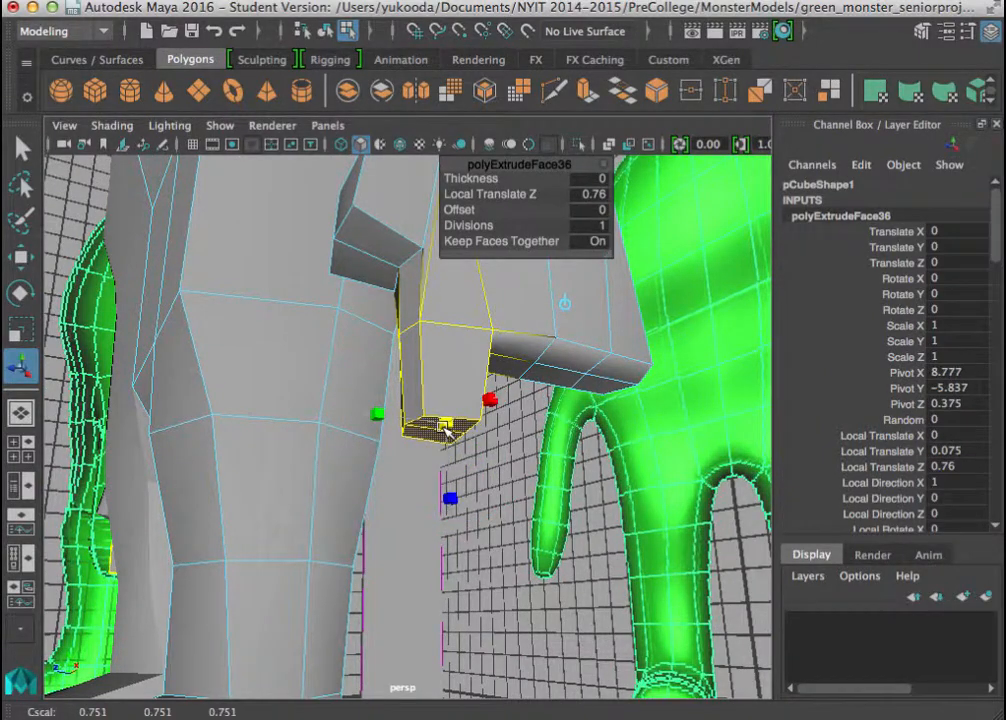
{"action": "left_click_drag", "start_coordinate": [449, 427], "coordinate": [442, 472], "text": "alt"}
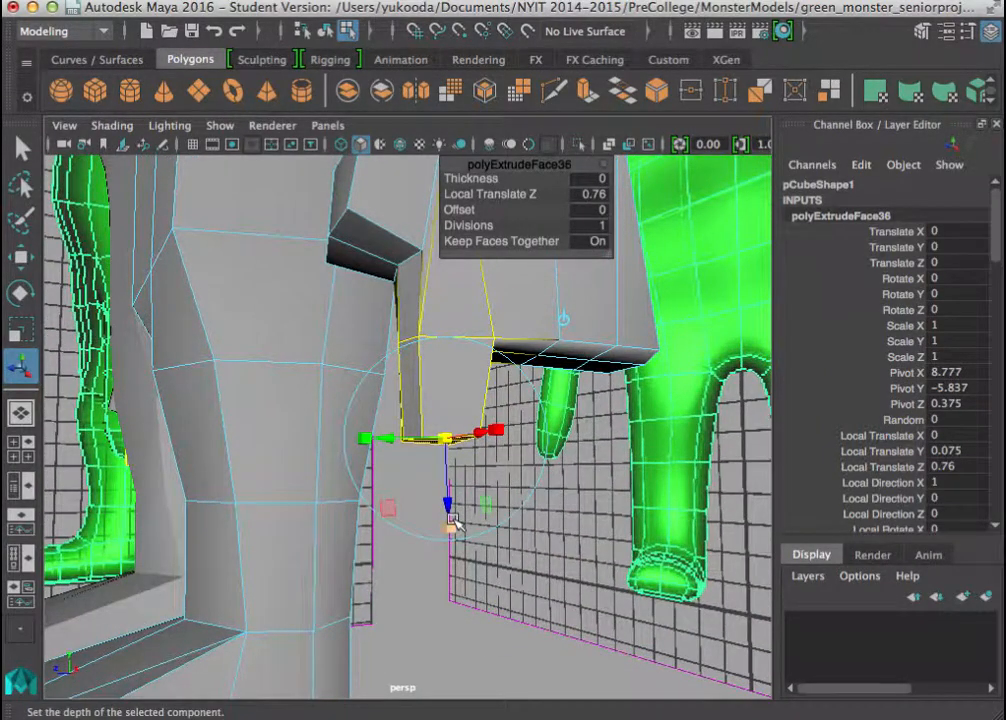
Extrude the finger's end faces by a Local Translate Z of 0.573 and adjust the scale of the new end.
{"action": "key", "text": "ctrl+e"}
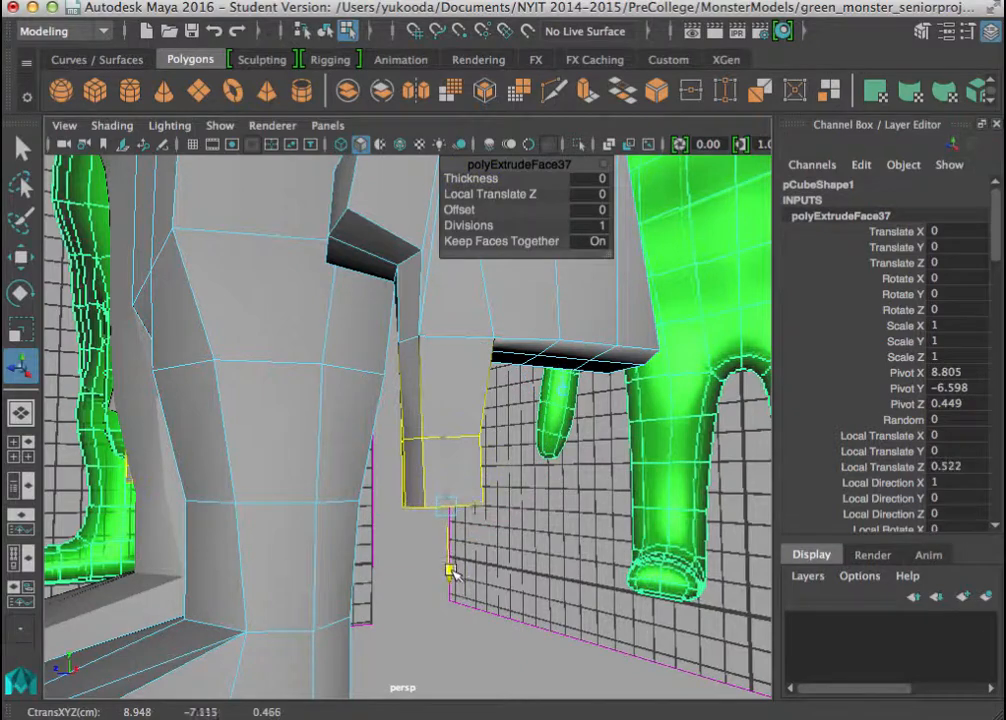
{"action": "left_click_drag", "start_coordinate": [451, 572], "coordinate": [451, 579]}
{"action": "left_click_drag", "start_coordinate": [451, 579], "coordinate": [341, 524], "text": "alt"}
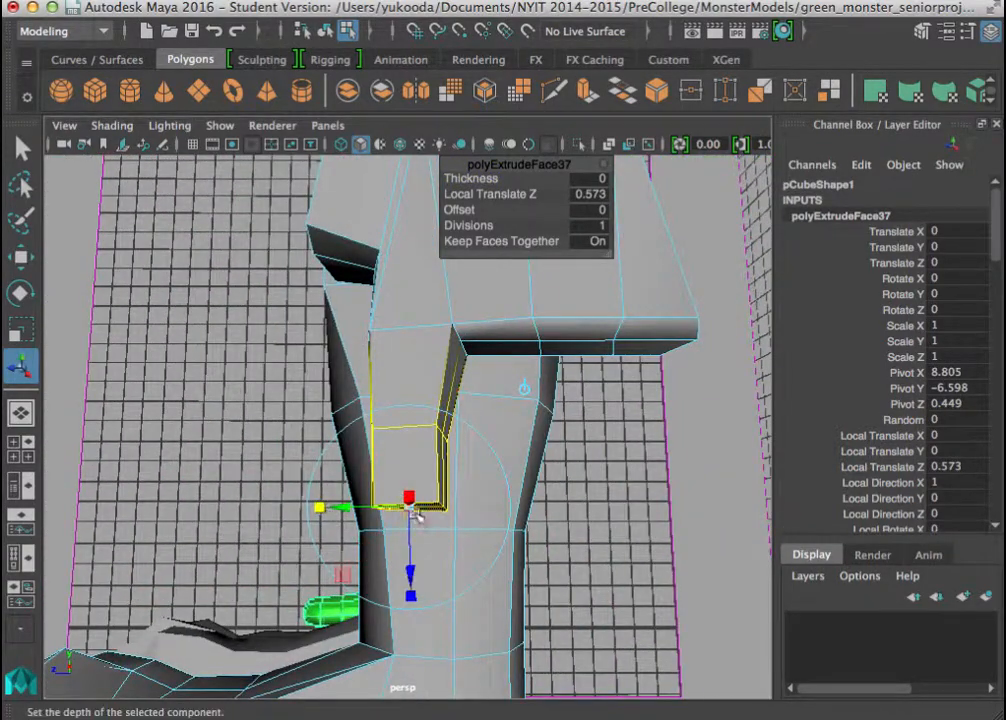
{"action": "left_click_drag", "start_coordinate": [415, 509], "coordinate": [404, 512]}
{"action": "left_click_drag", "start_coordinate": [404, 512], "coordinate": [613, 458], "text": "alt"}
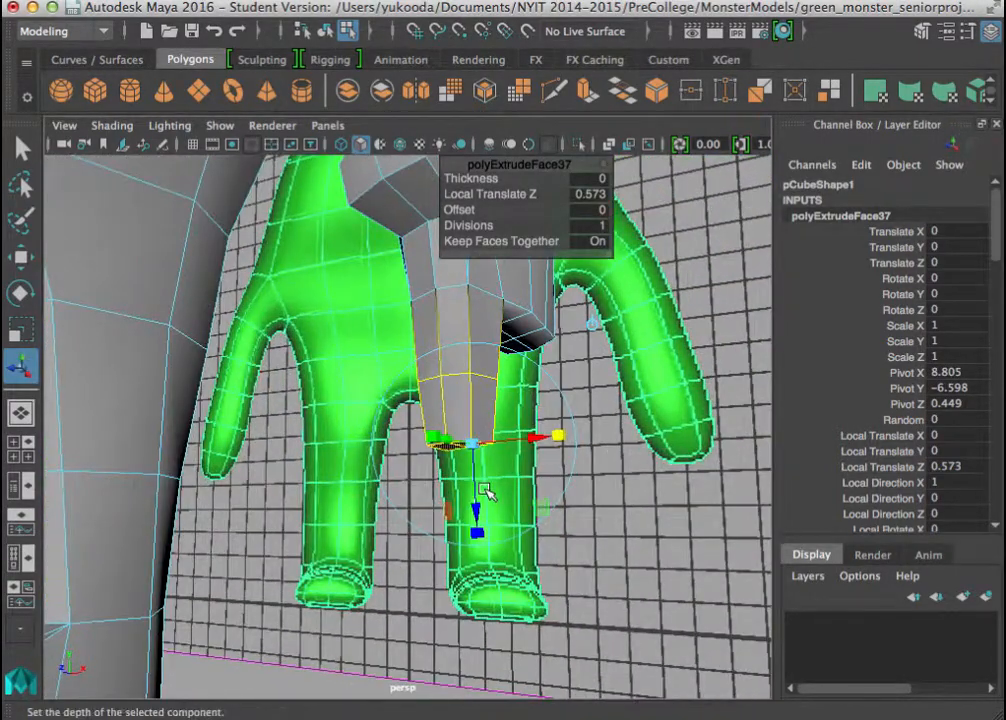
Extrude two more finger segments, narrowing the end and giving the last segment a Local Translate Z of 0.54.
{"action": "key", "text": "ctrl+e"}
{"action": "left_click_drag", "start_coordinate": [470, 503], "coordinate": [490, 621]}
{"action": "key", "text": "ctrl+e"}
{"action": "left_click_drag", "start_coordinate": [408, 621], "coordinate": [560, 653], "text": "alt"}
{"action": "middle_click_drag", "start_coordinate": [560, 653], "coordinate": [490, 605], "text": "alt"}
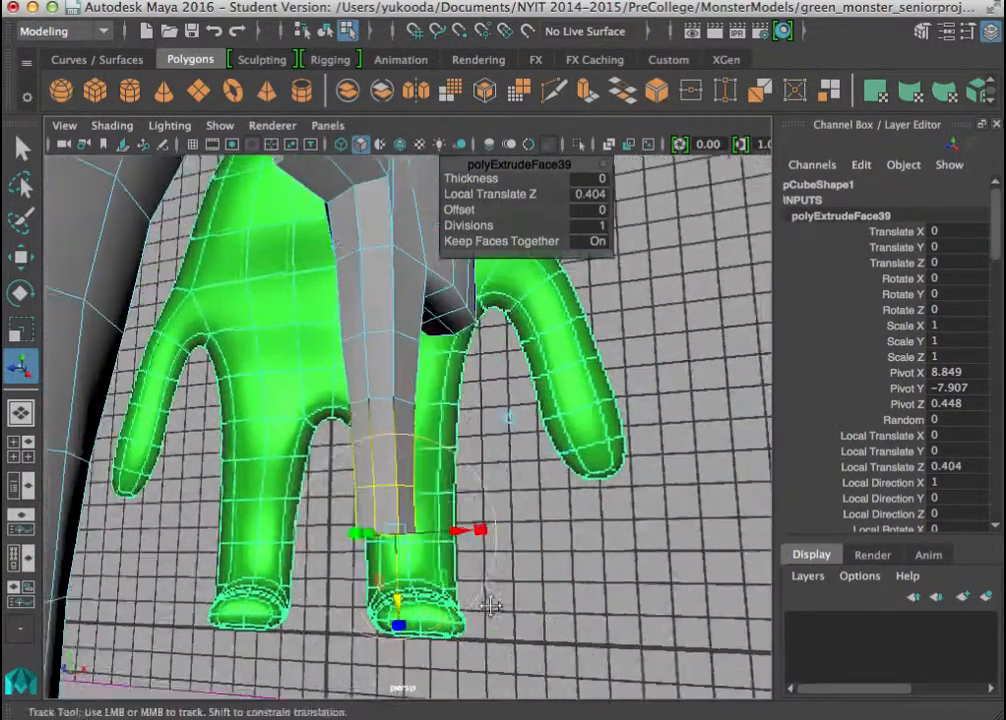
{"action": "mouse_move", "coordinate": [490, 605]}
{"action": "left_mouse_down", "text": "alt"}
{"action": "mouse_move", "coordinate": [441, 543]}
{"action": "mouse_move", "coordinate": [382, 538]}
{"action": "left_mouse_up", "text": "alt"}
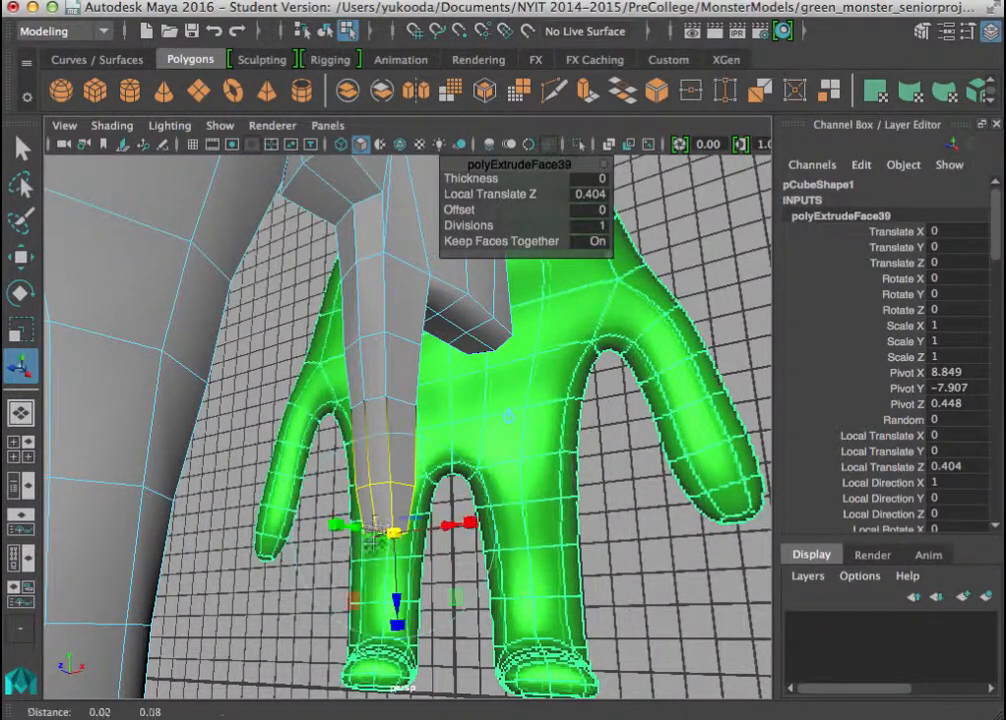
{"action": "left_click_drag", "start_coordinate": [395, 592], "coordinate": [397, 635]}
{"action": "left_click_drag", "start_coordinate": [325, 564], "coordinate": [295, 505], "text": "alt"}
{"action": "left_click_drag", "start_coordinate": [334, 650], "coordinate": [321, 546], "text": "alt"}
{"action": "right_click_drag", "start_coordinate": [335, 555], "coordinate": [466, 624], "text": "alt"}
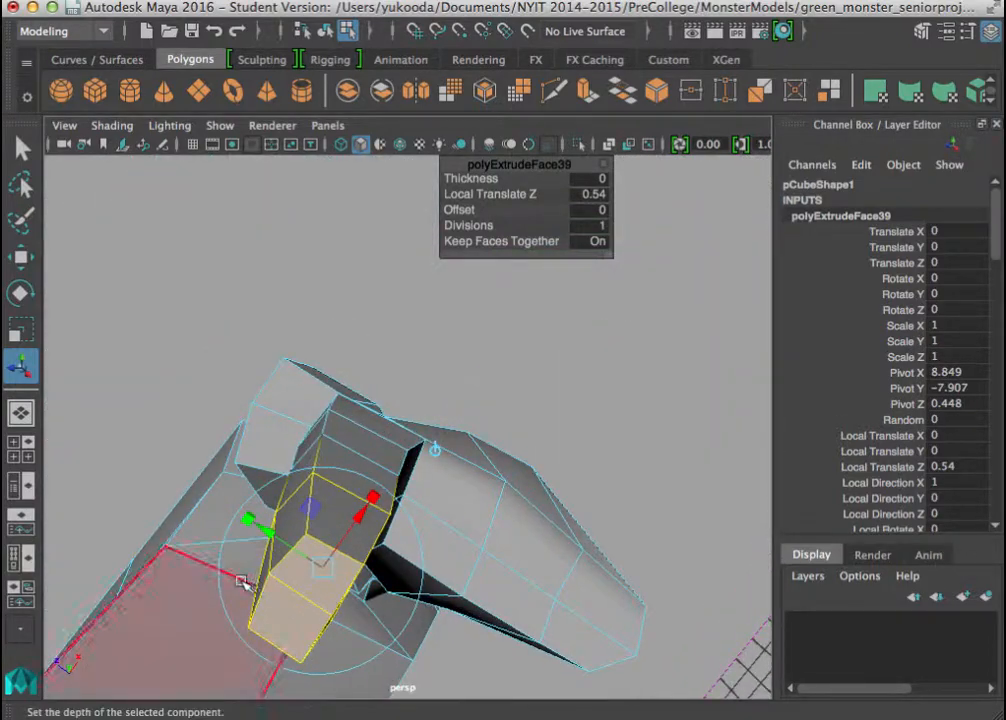
Select the two outer corner vertices at the end of the last finger segment and raise them slightly in Y.
{"action": "right_click_drag", "start_coordinate": [274, 604], "coordinate": [185, 144]}
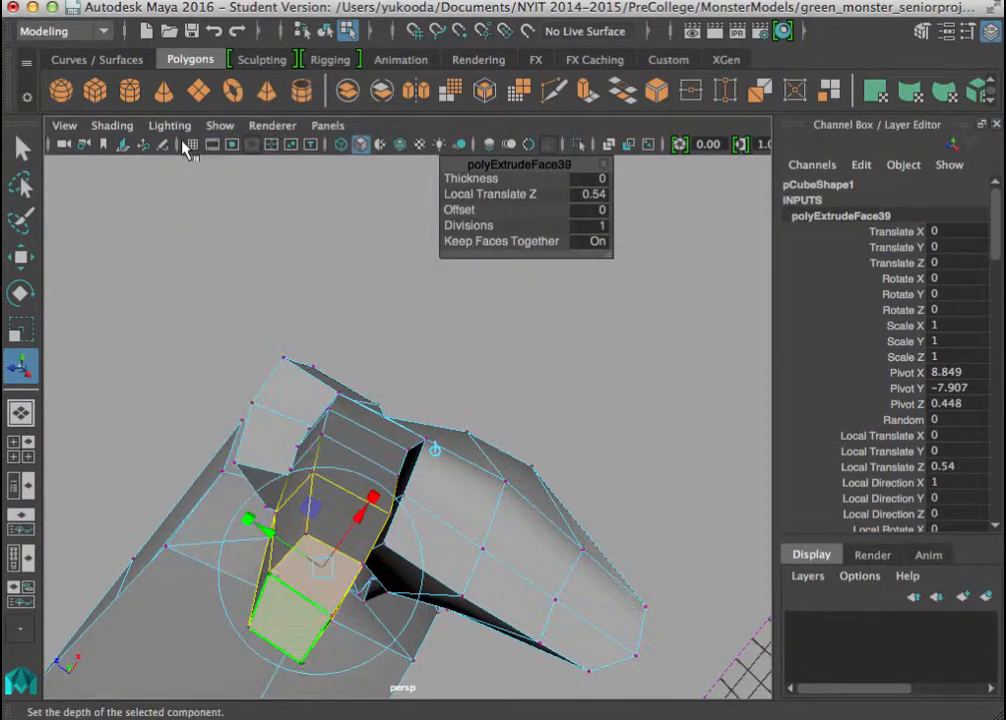
{"action": "middle_click_drag", "start_coordinate": [308, 470], "coordinate": [359, 280], "text": "alt"}
{"action": "left_click_drag", "start_coordinate": [359, 280], "coordinate": [251, 464], "text": "alt"}
{"action": "middle_click_drag", "start_coordinate": [374, 586], "coordinate": [299, 309], "text": "alt"}
{"action": "left_click_drag", "start_coordinate": [319, 685], "coordinate": [385, 656], "text": "alt"}
{"action": "middle_click_drag", "start_coordinate": [385, 656], "coordinate": [401, 453], "text": "alt"}
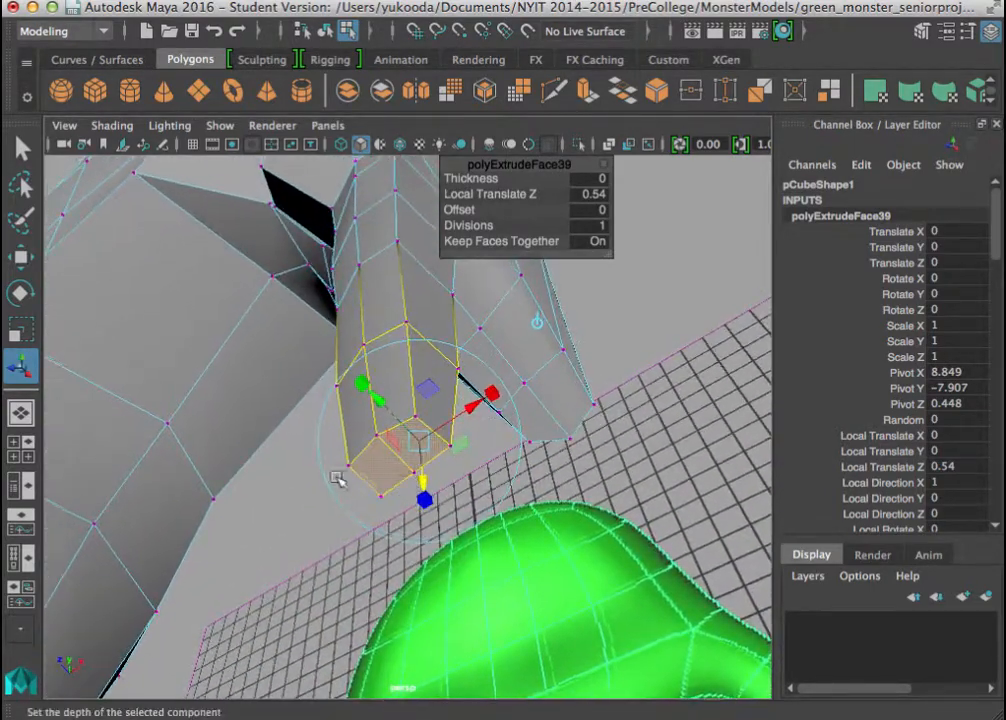
{"action": "left_click", "coordinate": [287, 478]}
{"action": "left_click_drag", "start_coordinate": [337, 457], "coordinate": [386, 524]}
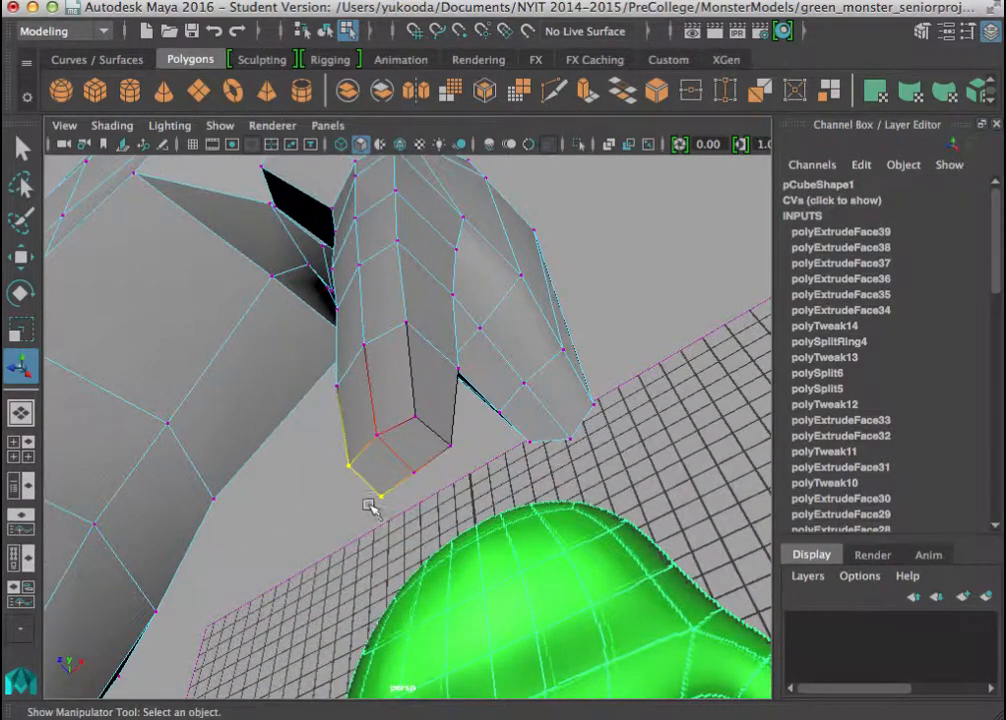
{"action": "key", "text": "w"}
{"action": "left_click_drag", "start_coordinate": [369, 427], "coordinate": [357, 403]}
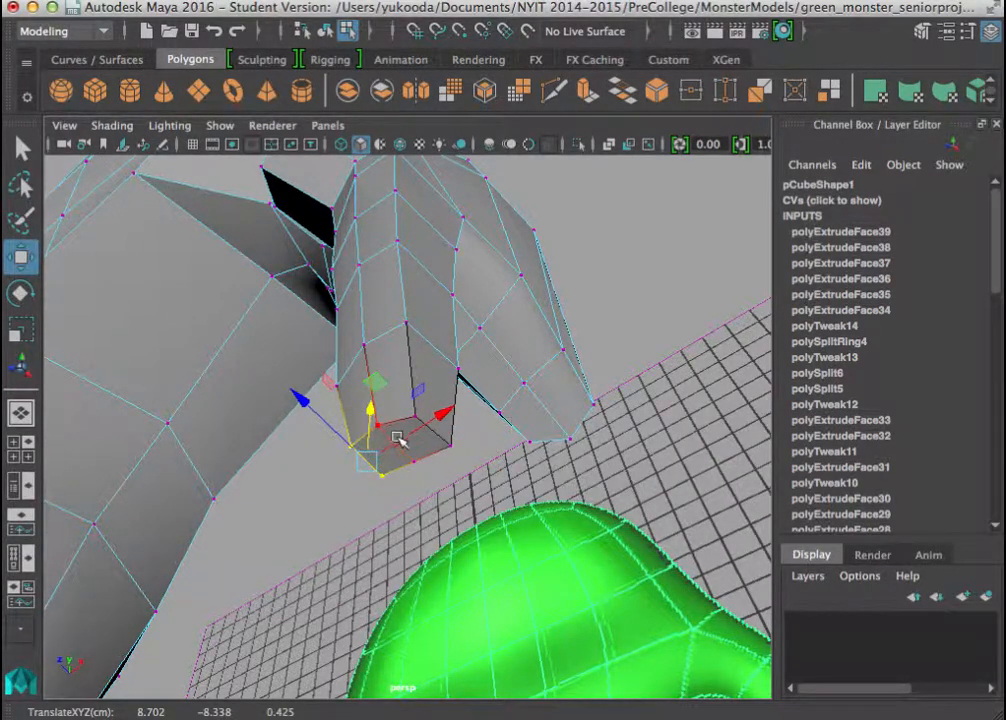
Set the soft selection falloff radius to about 0.72 and raise the same fingertip vertices further in Y.
{"action": "left_click_drag", "start_coordinate": [367, 410], "coordinate": [495, 427]}
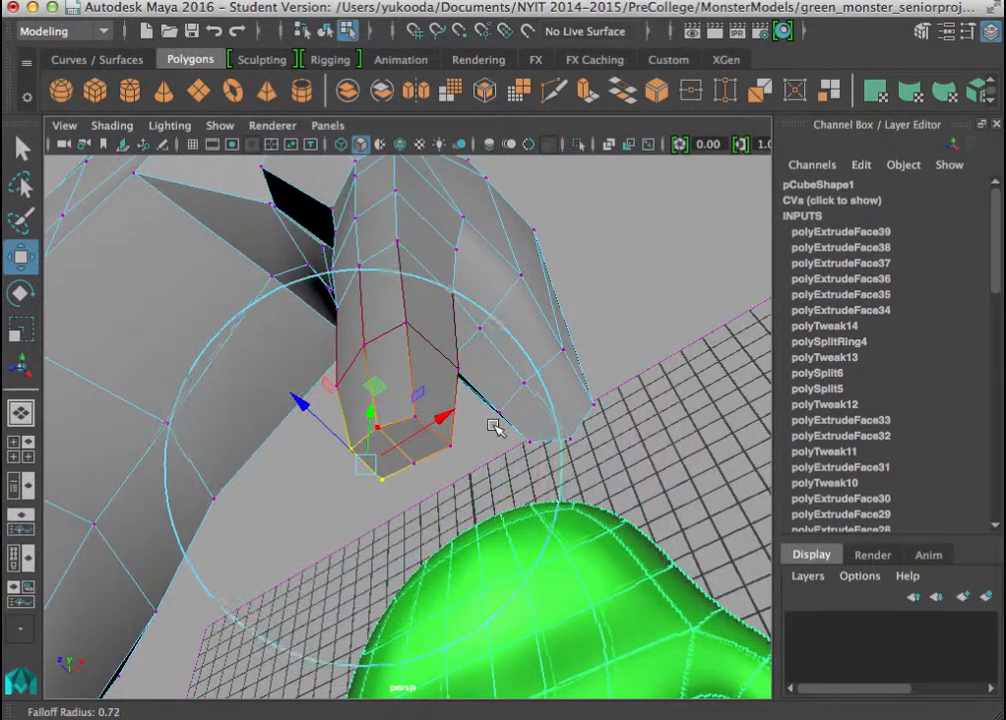
{"action": "left_click_drag", "start_coordinate": [366, 422], "coordinate": [367, 407]}
{"action": "left_click_drag", "start_coordinate": [374, 452], "coordinate": [307, 482]}
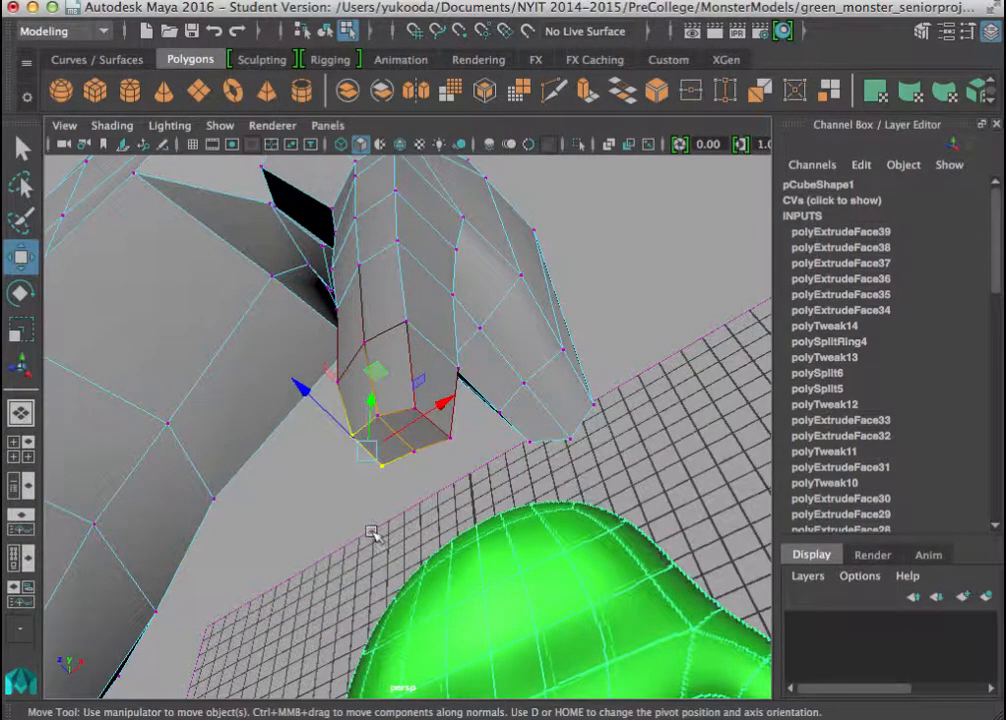
Lower the central vertices of the fingertip in Y to round off its end, and adjust the vertex at its side corner.
{"action": "left_click_drag", "start_coordinate": [391, 532], "coordinate": [320, 458], "text": "alt"}
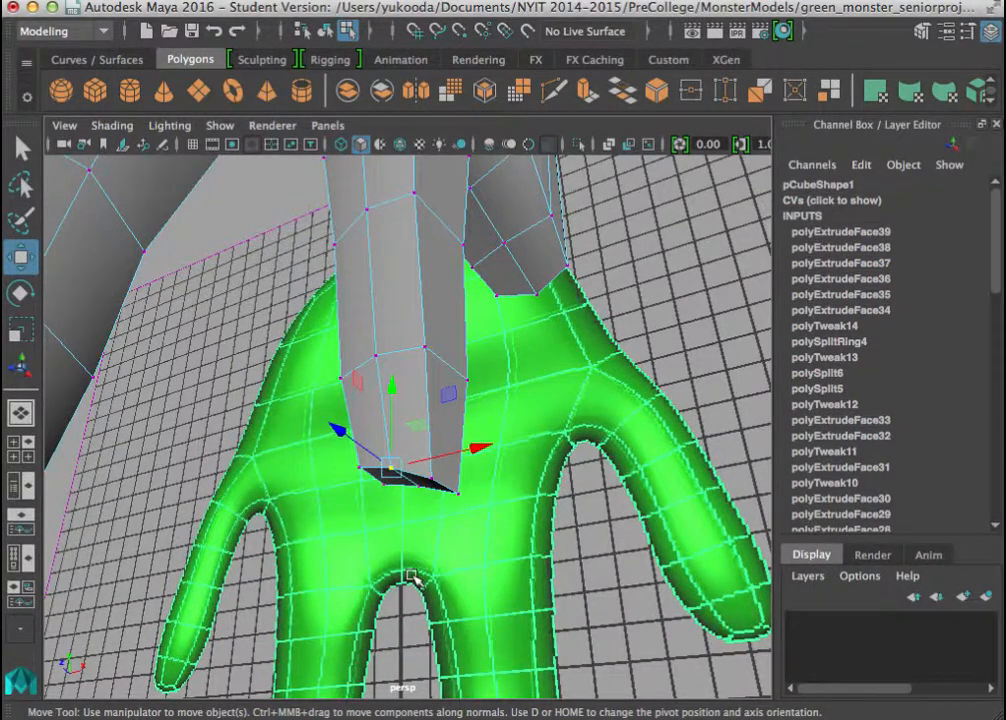
{"action": "left_click", "coordinate": [420, 503]}
{"action": "left_click_drag", "start_coordinate": [424, 507], "coordinate": [426, 508]}
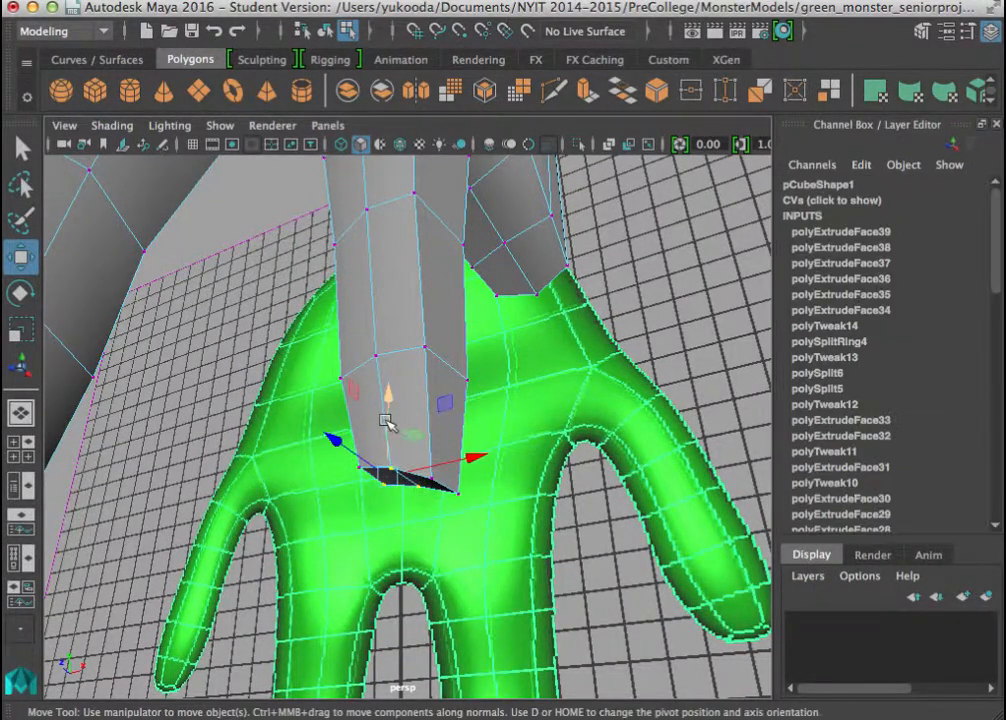
{"action": "left_click_drag", "start_coordinate": [387, 398], "coordinate": [391, 428]}
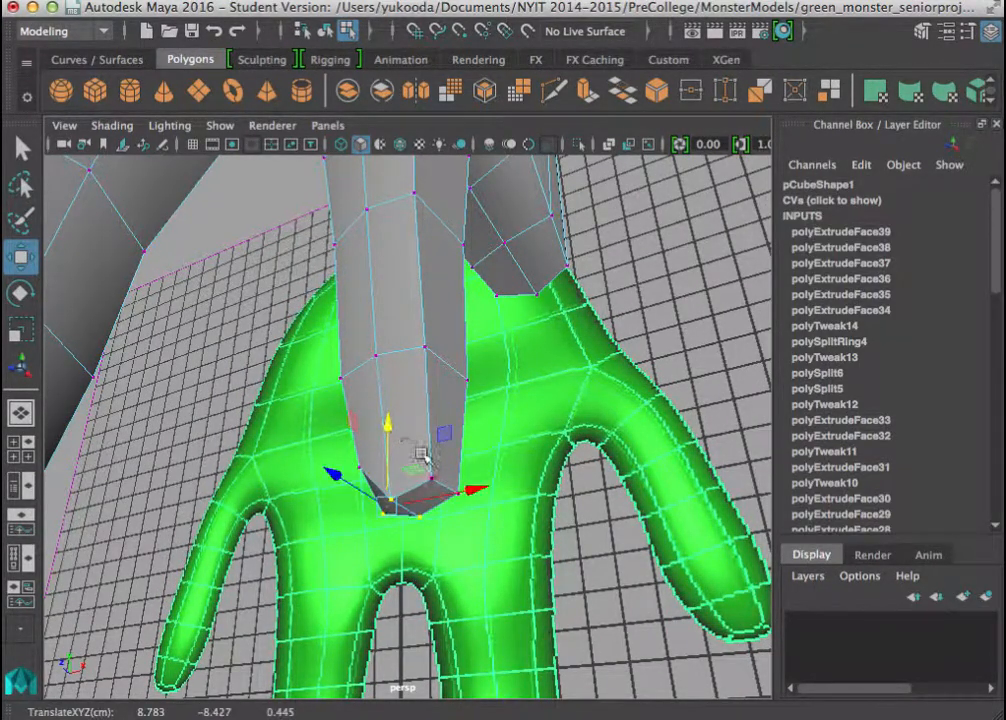
{"action": "left_click_drag", "start_coordinate": [441, 482], "coordinate": [467, 508]}
{"action": "left_click_drag", "start_coordinate": [418, 463], "coordinate": [430, 472]}
Extrude the side face of the finger's last segment in place and scale the new face down slightly.
{"action": "right_click", "coordinate": [432, 143]}
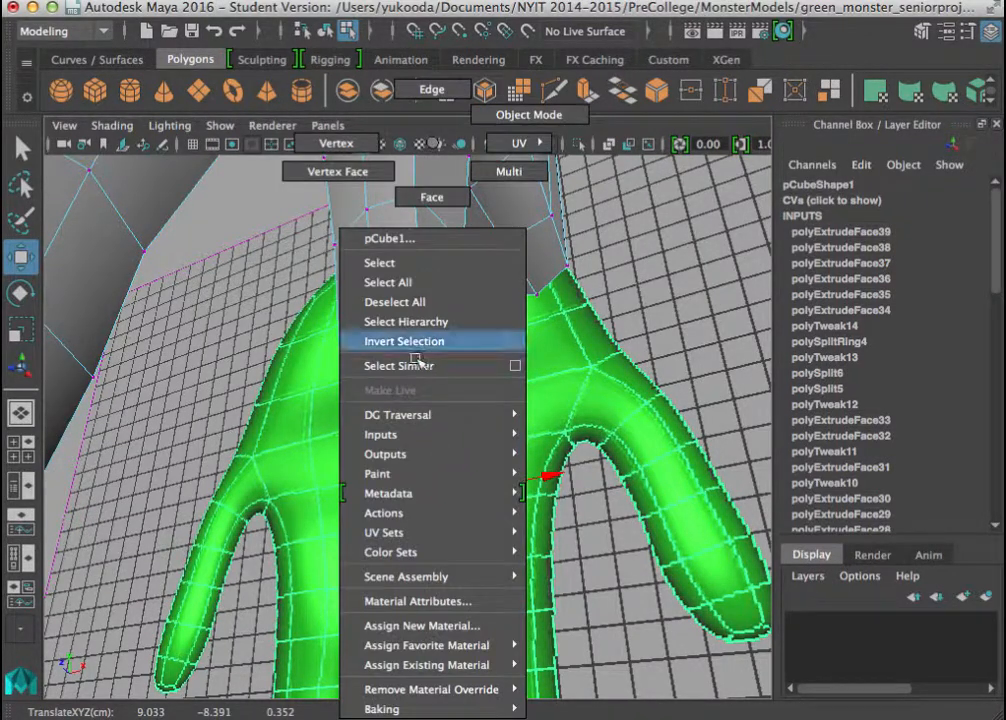
{"action": "left_click", "coordinate": [420, 205]}
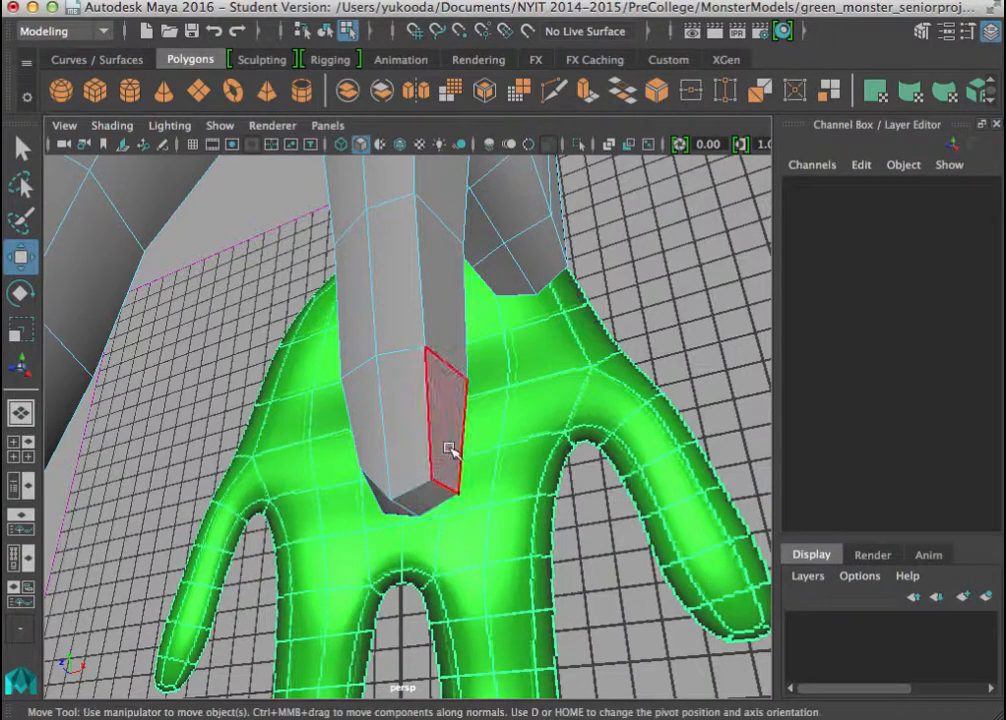
{"action": "left_click", "coordinate": [451, 450]}
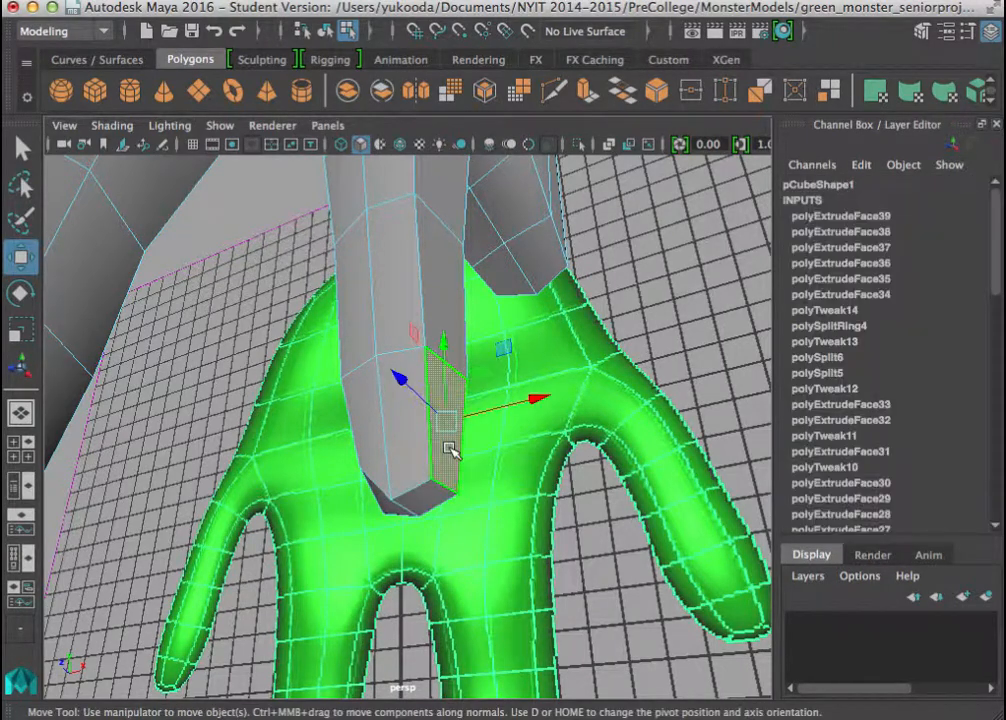
{"action": "left_click", "coordinate": [600, 92]}
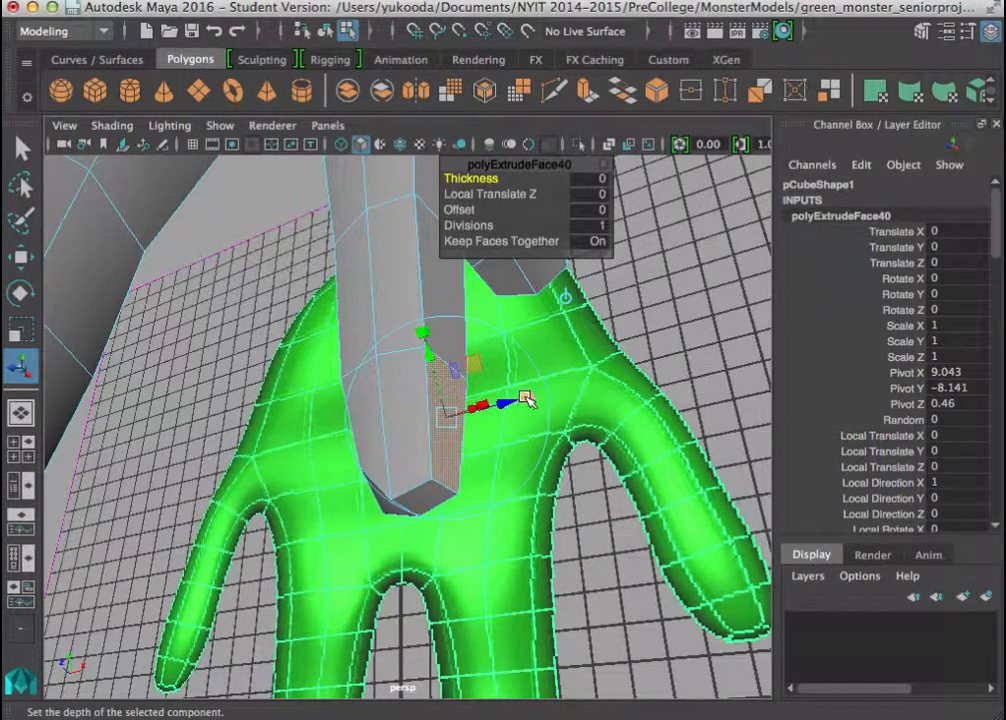
{"action": "left_click_drag", "start_coordinate": [442, 418], "coordinate": [437, 414]}
Extrude the inset side face outward from the finger and adjust the scale of its end.
{"action": "key", "text": "g"}
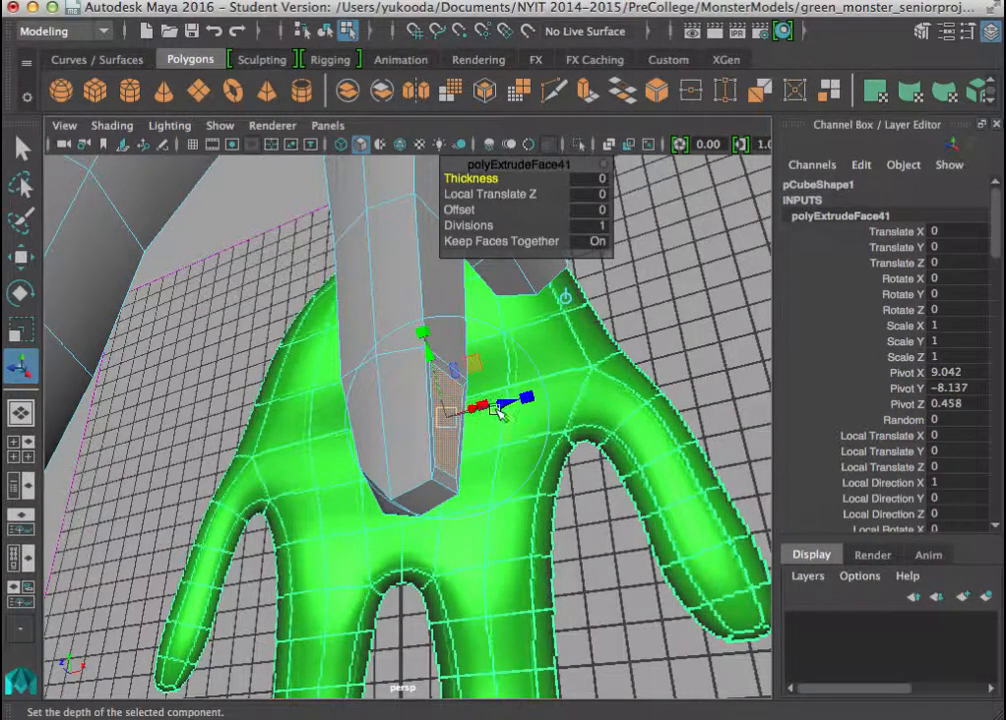
{"action": "left_click_drag", "start_coordinate": [498, 410], "coordinate": [548, 404]}
{"action": "left_click", "coordinate": [565, 391]}
{"action": "left_click_drag", "start_coordinate": [485, 409], "coordinate": [480, 409]}
Extrude the side branch again by a Local Translate Z of 0.179 and scale its end face uniformly to about 0.783.
{"action": "key", "text": "g"}
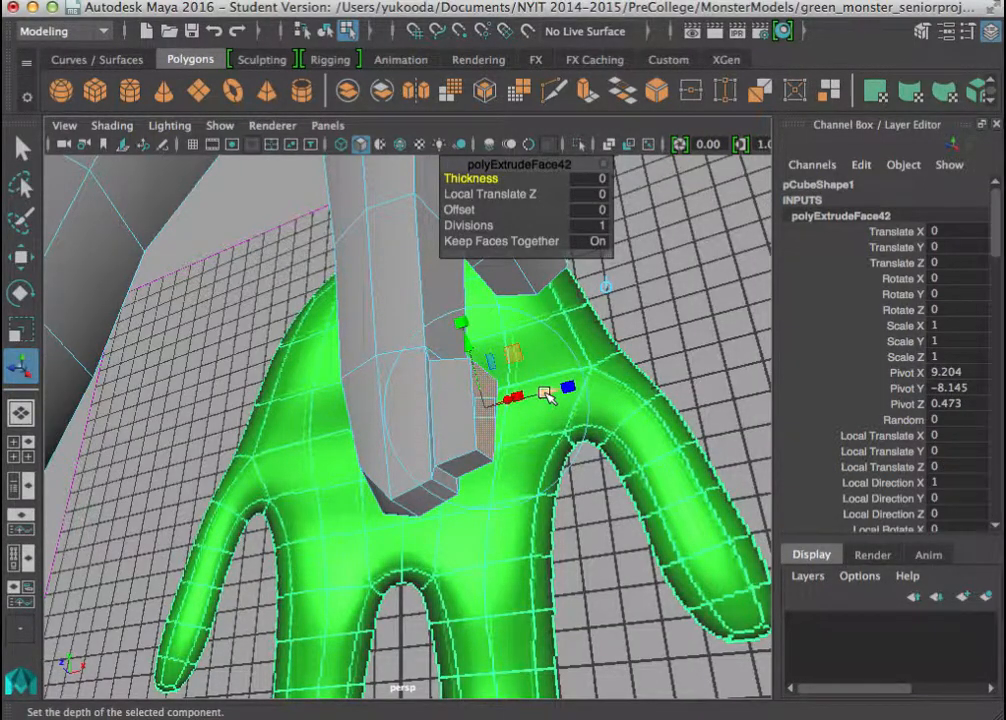
{"action": "left_click_drag", "start_coordinate": [551, 388], "coordinate": [600, 383]}
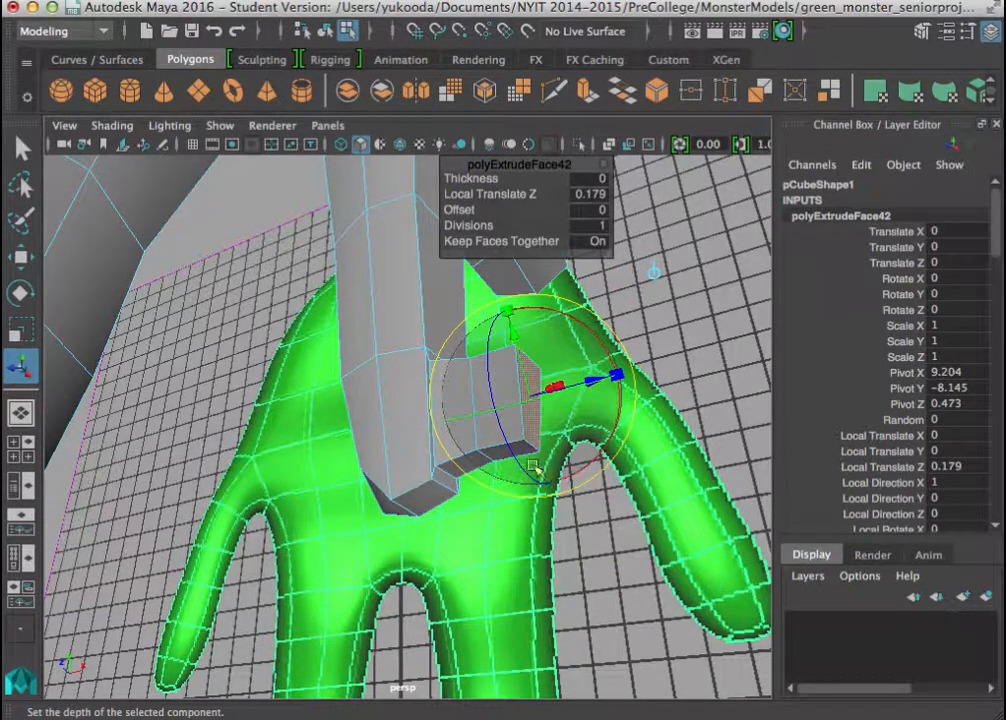
{"action": "left_click_drag", "start_coordinate": [458, 505], "coordinate": [563, 386], "text": "alt"}
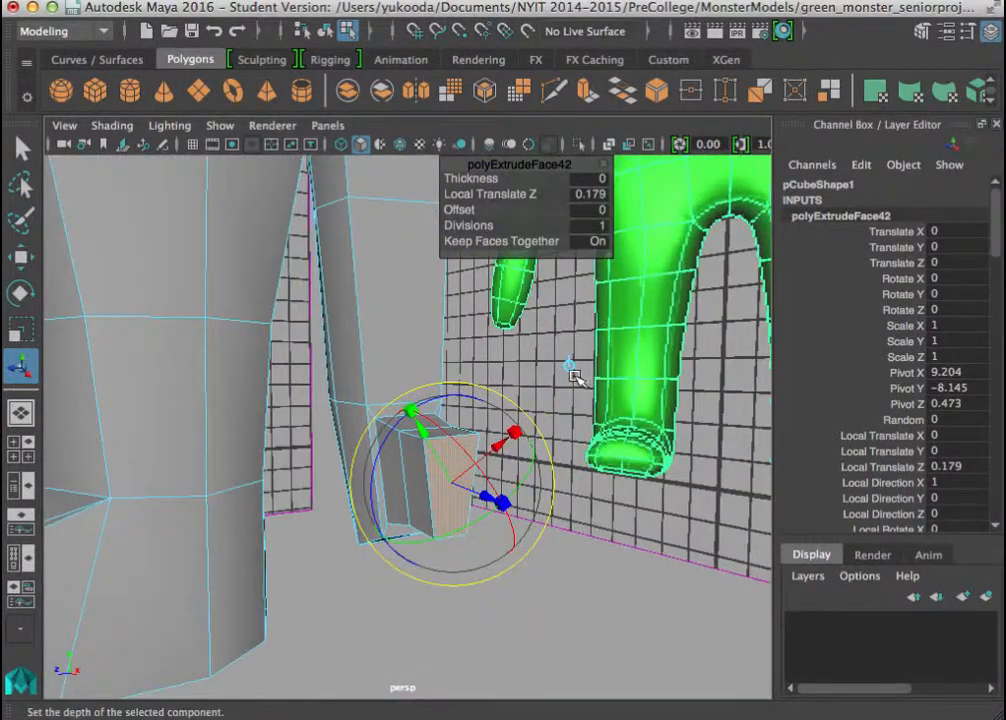
{"action": "left_click", "coordinate": [570, 366]}
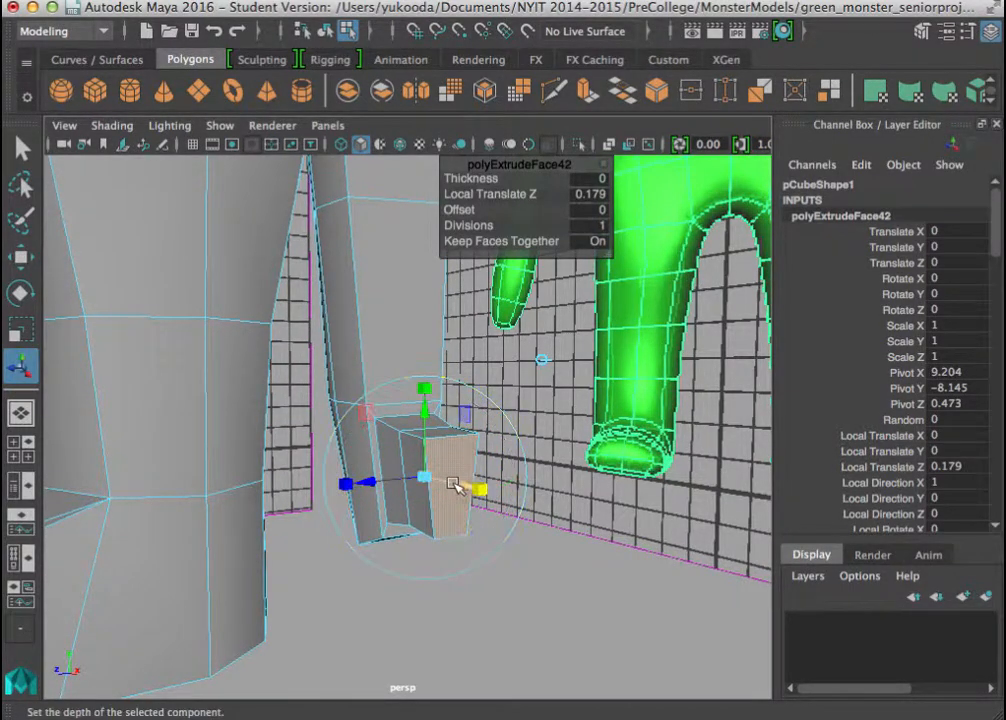
{"action": "left_click_drag", "start_coordinate": [428, 478], "coordinate": [420, 476]}
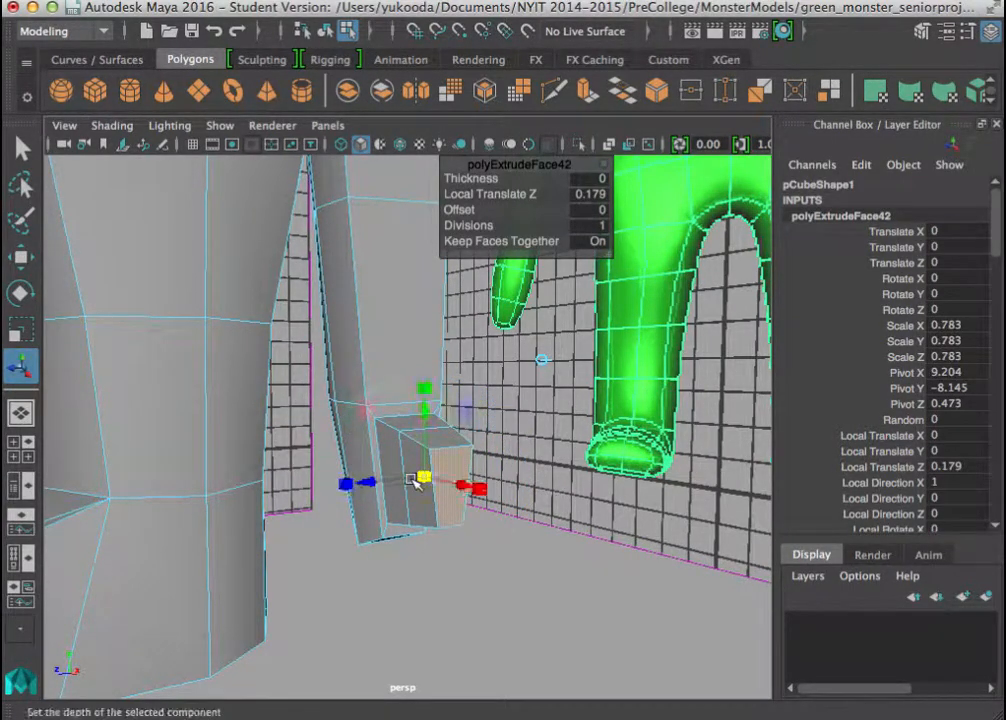
Extrude the side branch's end face by a Local Translate Z of 0.264, angling the new segment downward.
{"action": "left_click_drag", "start_coordinate": [469, 440], "coordinate": [492, 631]}
{"action": "key", "text": "ctrl+e"}
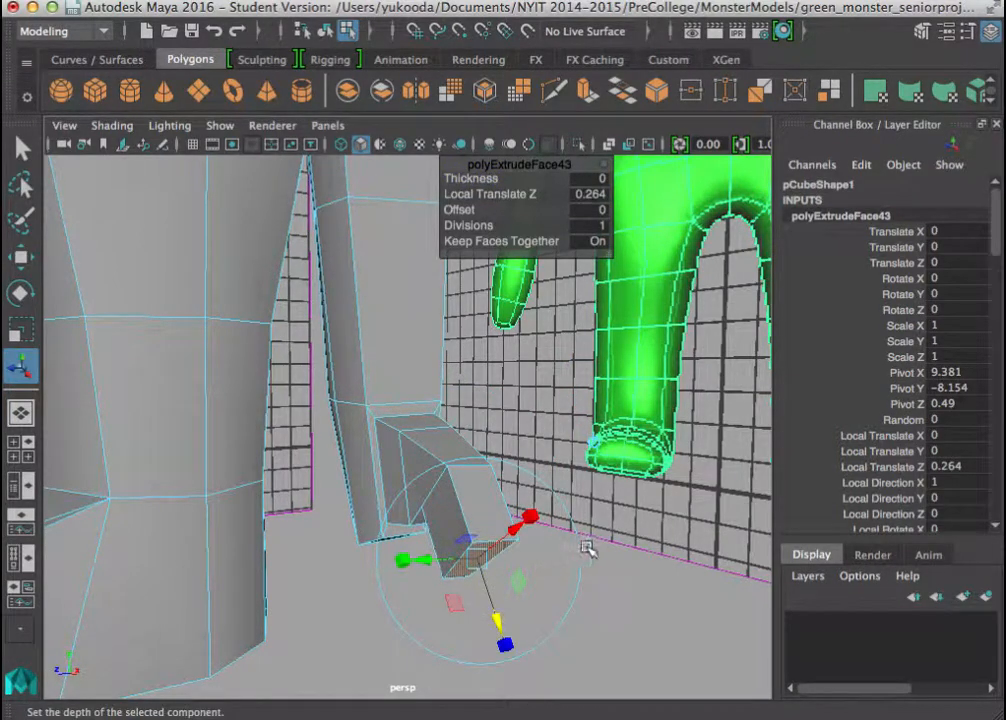
{"action": "left_click", "coordinate": [500, 603]}
{"action": "key", "text": "z"}
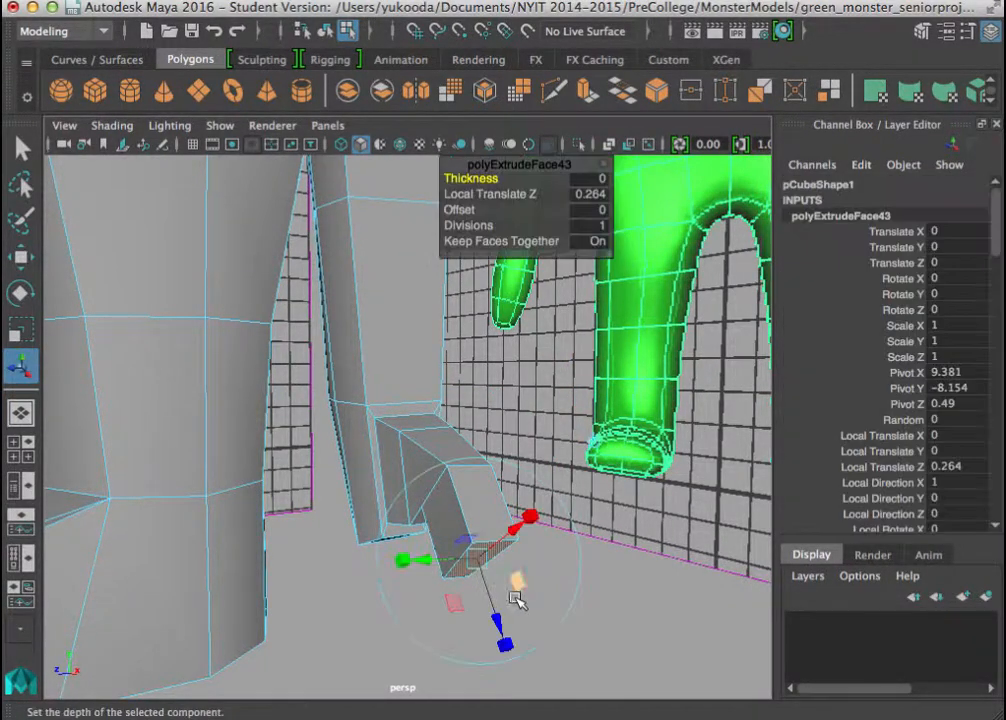
{"action": "left_click_drag", "start_coordinate": [575, 567], "coordinate": [537, 600]}
Extrude another downward segment with a Local Translate Z of 0.289 and Local Translate X of -0.051, tapering its end.
{"action": "key", "text": "ctrl+e"}
{"action": "left_click_drag", "start_coordinate": [484, 628], "coordinate": [478, 703]}
{"action": "left_click_drag", "start_coordinate": [470, 660], "coordinate": [416, 465], "text": "alt"}
{"action": "left_click", "coordinate": [521, 319]}
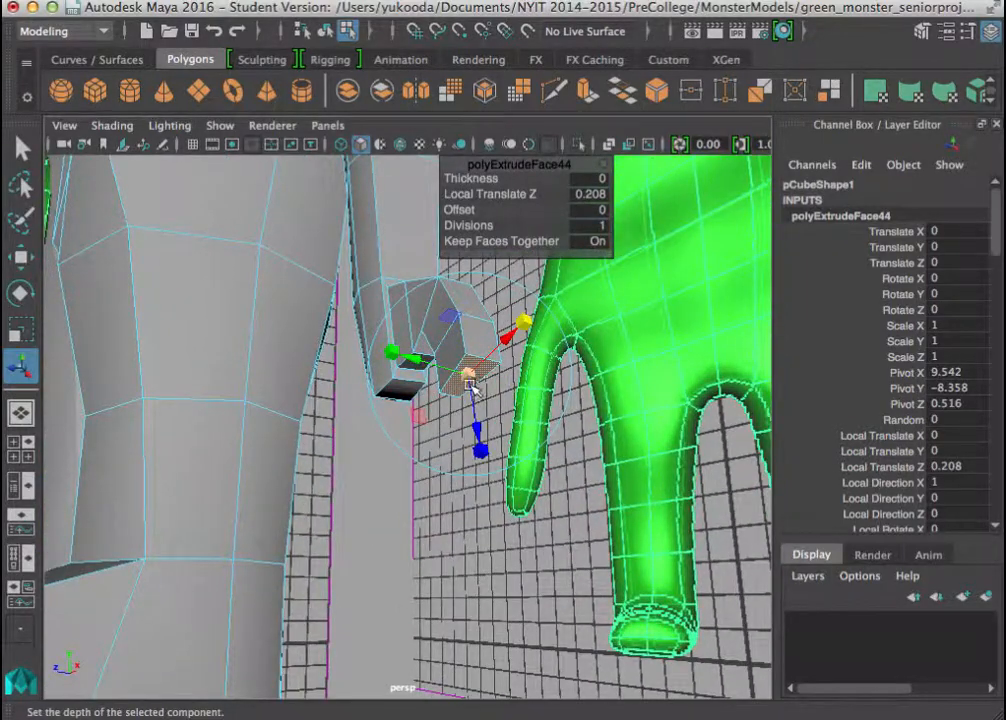
{"action": "left_click_drag", "start_coordinate": [468, 379], "coordinate": [479, 445]}
{"action": "left_click_drag", "start_coordinate": [506, 358], "coordinate": [500, 435]}
Extrude the side finger's tip by a Local Translate Z of 0.207 and scale its end down to a narrow point.
{"action": "key", "text": "ctrl+e"}
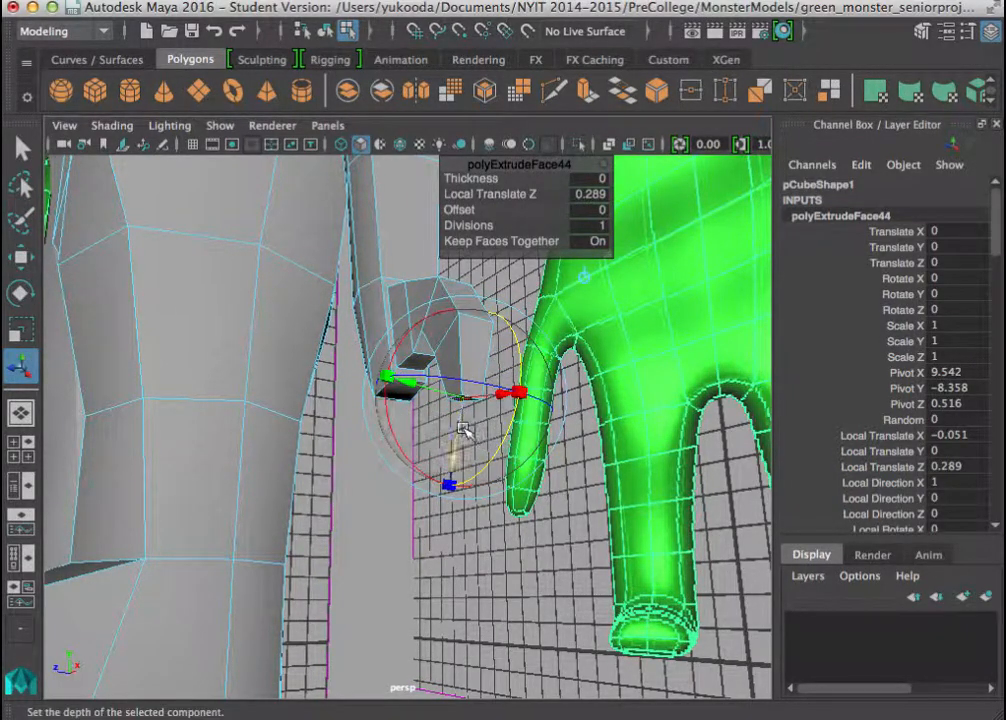
{"action": "mouse_move", "coordinate": [455, 464]}
{"action": "left_mouse_down"}
{"action": "mouse_move", "coordinate": [442, 511]}
{"action": "mouse_move", "coordinate": [448, 482]}
{"action": "left_mouse_up"}
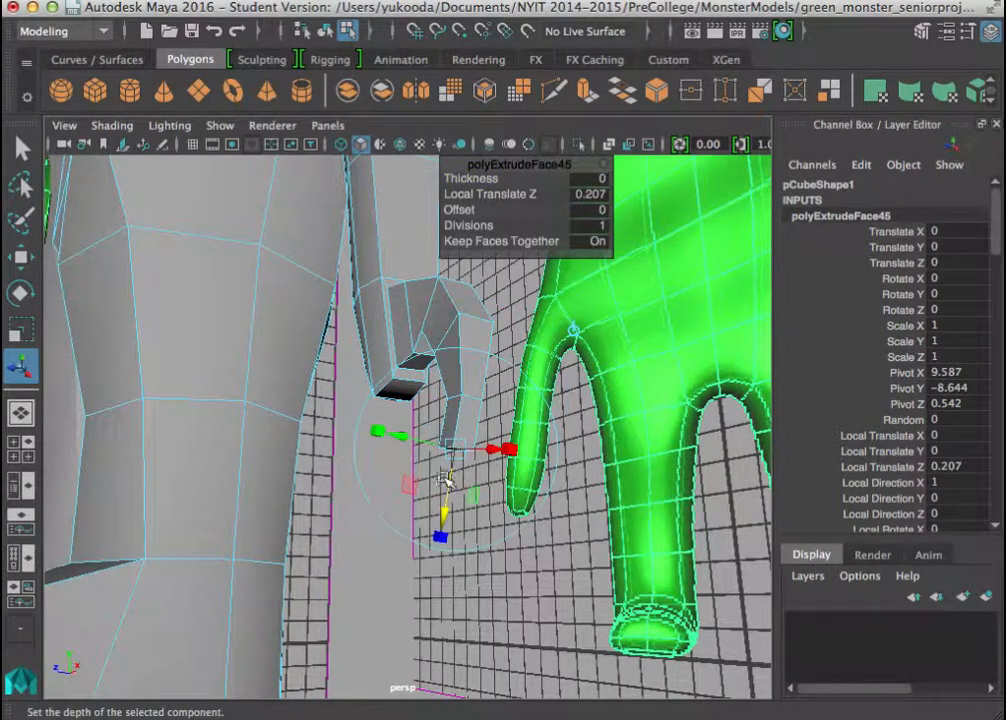
{"action": "left_click_drag", "start_coordinate": [551, 424], "coordinate": [428, 452]}
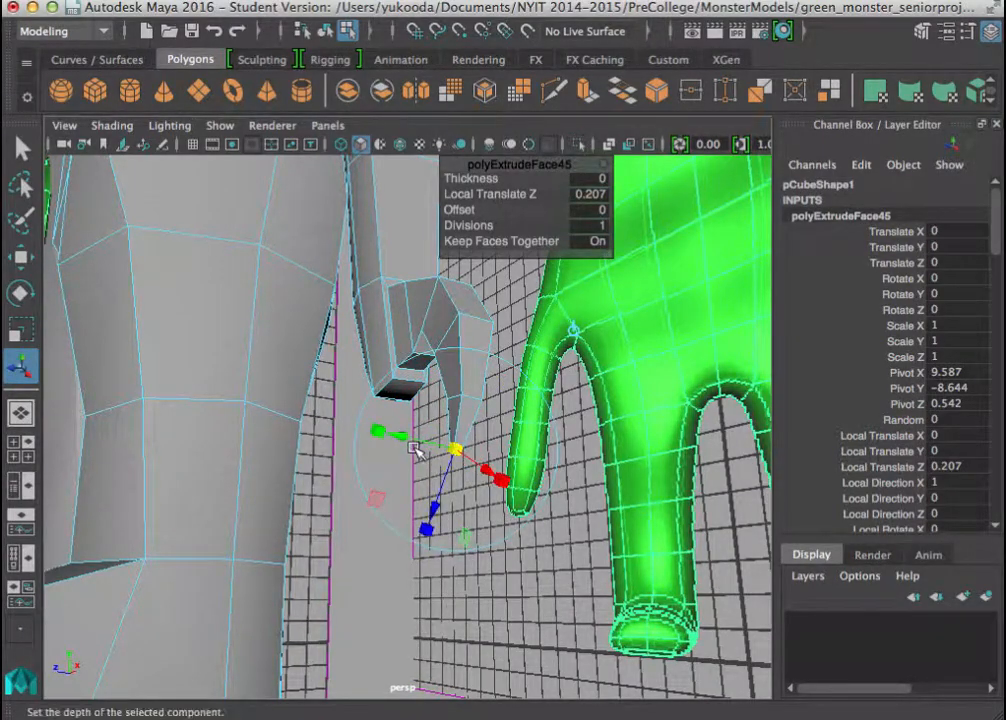
{"action": "key", "text": "3"}
{"action": "left_click_drag", "start_coordinate": [428, 465], "coordinate": [406, 514], "text": "alt"}
{"action": "left_click_drag", "start_coordinate": [332, 525], "coordinate": [427, 534], "text": "alt"}
{"action": "left_click_drag", "start_coordinate": [370, 478], "coordinate": [155, 407], "text": "alt"}
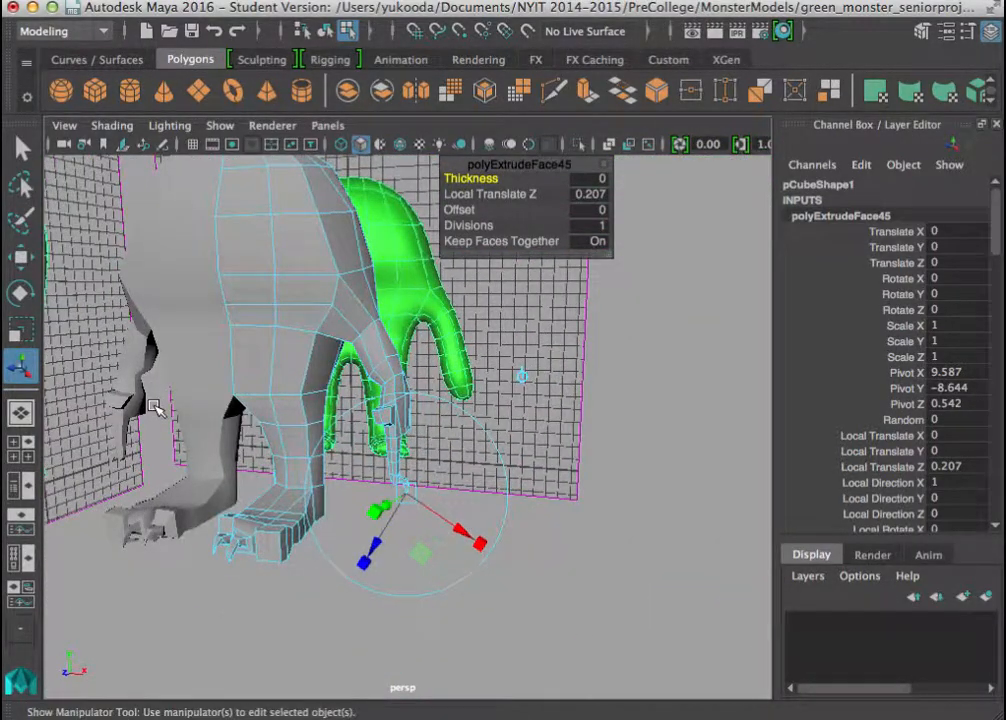